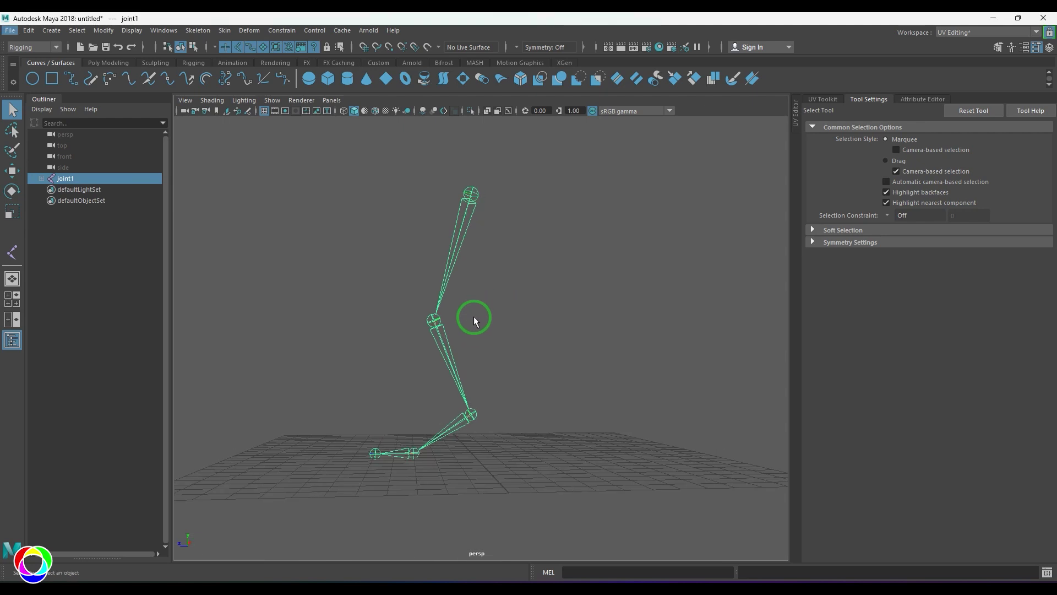
Deselect the leg joint chain and switch from the perspective view to the side view.
{"action": "left_click", "coordinate": [501, 323]}
{"action": "key", "text": "space"}
{"action": "middle_click_drag", "start_coordinate": [526, 331], "coordinate": [494, 351], "text": "alt"}
{"action": "scroll", "coordinate": [494, 351], "scroll_direction": "down", "scroll_amount": 3}
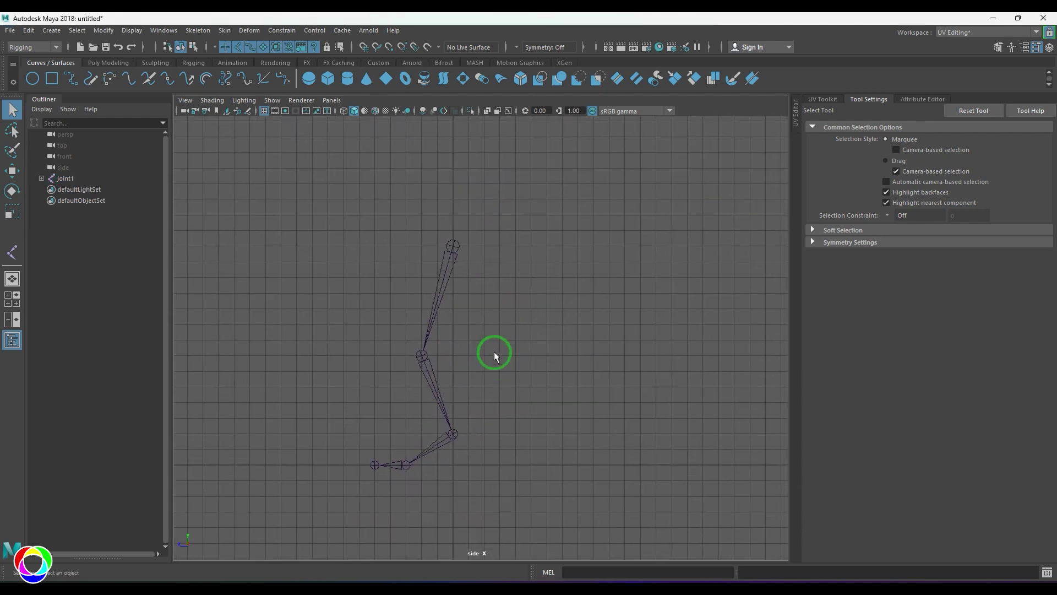
{"action": "scroll", "coordinate": [494, 352], "scroll_direction": "up", "scroll_amount": 1}
Rotate the leg's root joint about 35° and bend the joints below it to fold the chain.
{"action": "left_click_drag", "start_coordinate": [418, 255], "coordinate": [494, 308]}
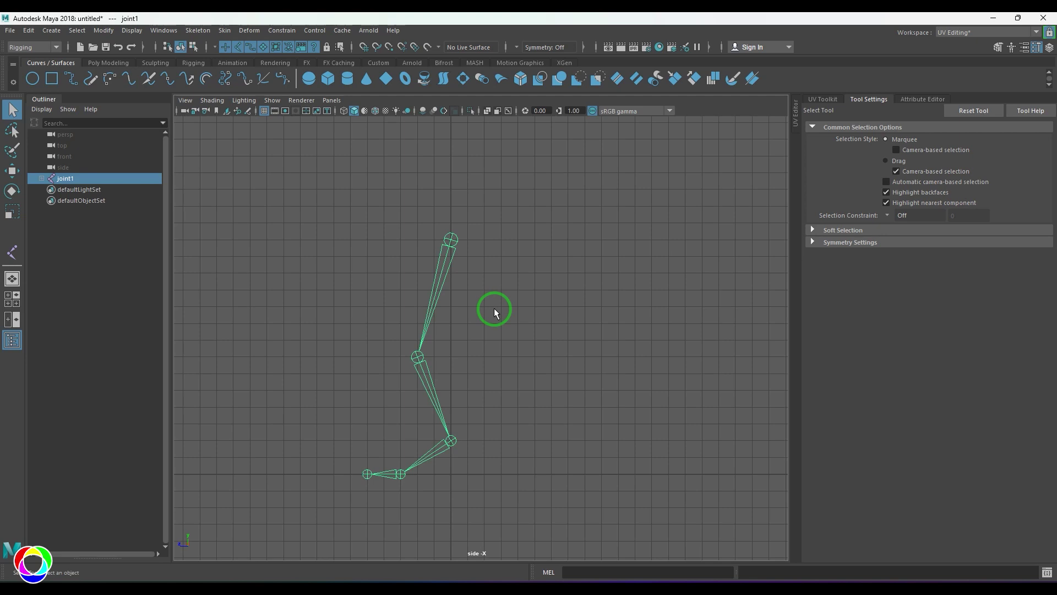
{"action": "left_click", "coordinate": [404, 401]}
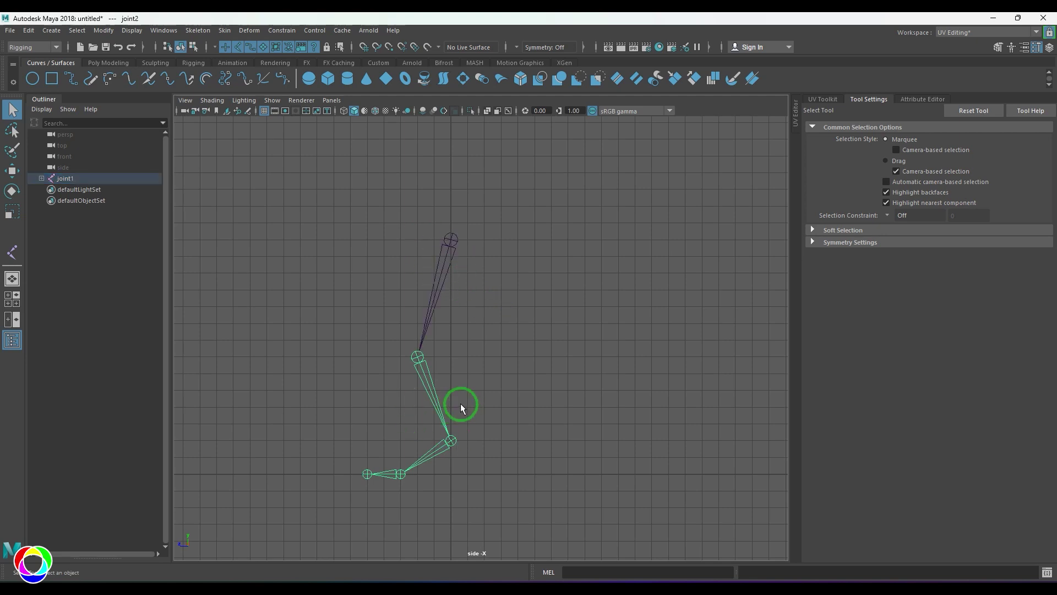
{"action": "left_click_drag", "start_coordinate": [406, 289], "coordinate": [444, 252]}
{"action": "key", "text": "e"}
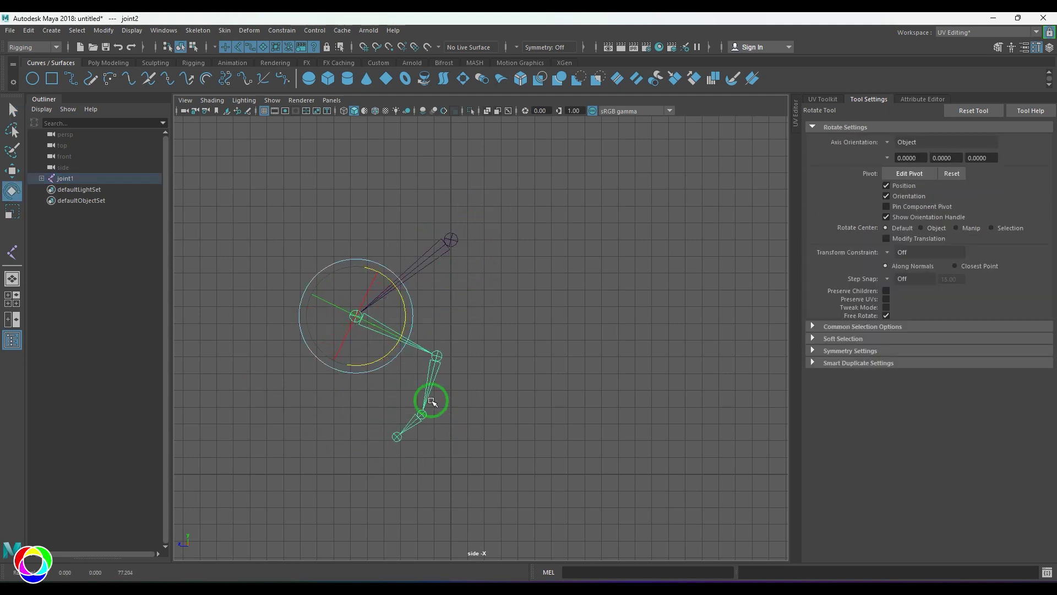
{"action": "left_click_drag", "start_coordinate": [431, 401], "coordinate": [427, 377]}
{"action": "left_click", "coordinate": [380, 415]}
{"action": "left_click", "coordinate": [366, 368]}
Undo the joint rotations to bring the leg chain back to its original pose.
{"action": "key", "text": "ctrl+z"}
{"action": "key", "text": "ctrl+z"}
{"action": "key", "text": "ctrl+z"}
{"action": "key", "text": "ctrl+z"}
{"action": "key", "text": "ctrl+z"}
{"action": "key", "text": "ctrl+z"}
{"action": "key", "text": "ctrl+z"}
{"action": "key", "text": "ctrl+z"}
{"action": "key", "text": "ctrl+z"}
{"action": "key", "text": "ctrl+z"}
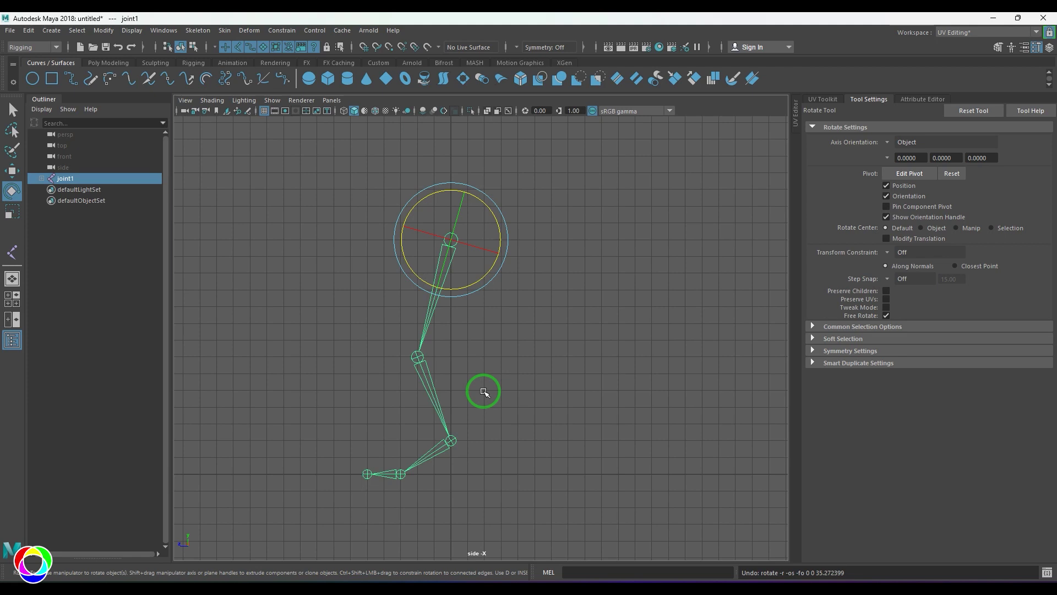
Fold the leg chain with the root joint rotated about 52°, and lower the root so the foot approaches the ground line.
{"action": "left_click", "coordinate": [358, 470]}
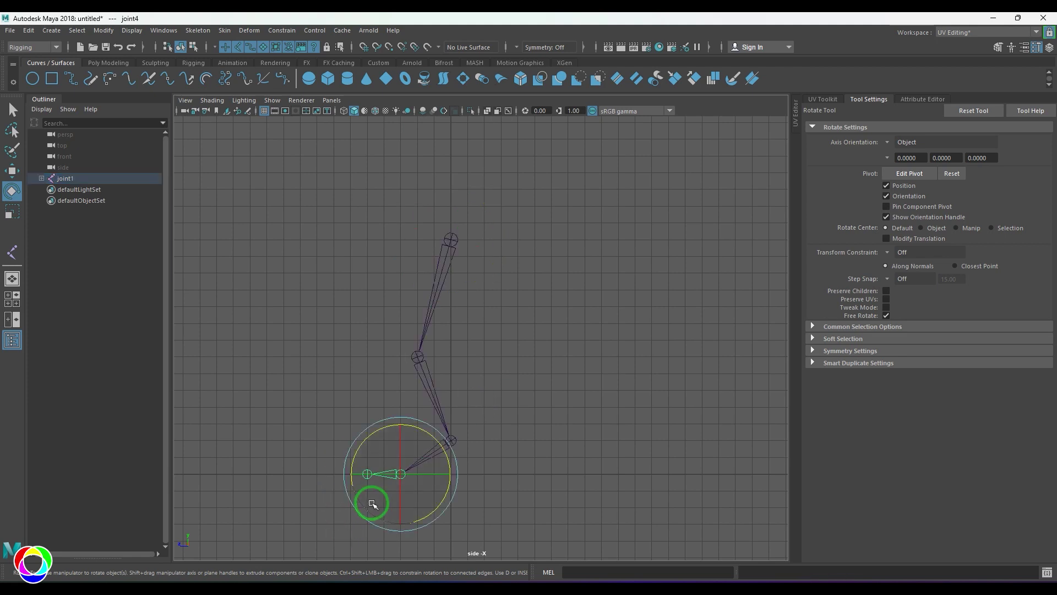
{"action": "left_click", "coordinate": [538, 474]}
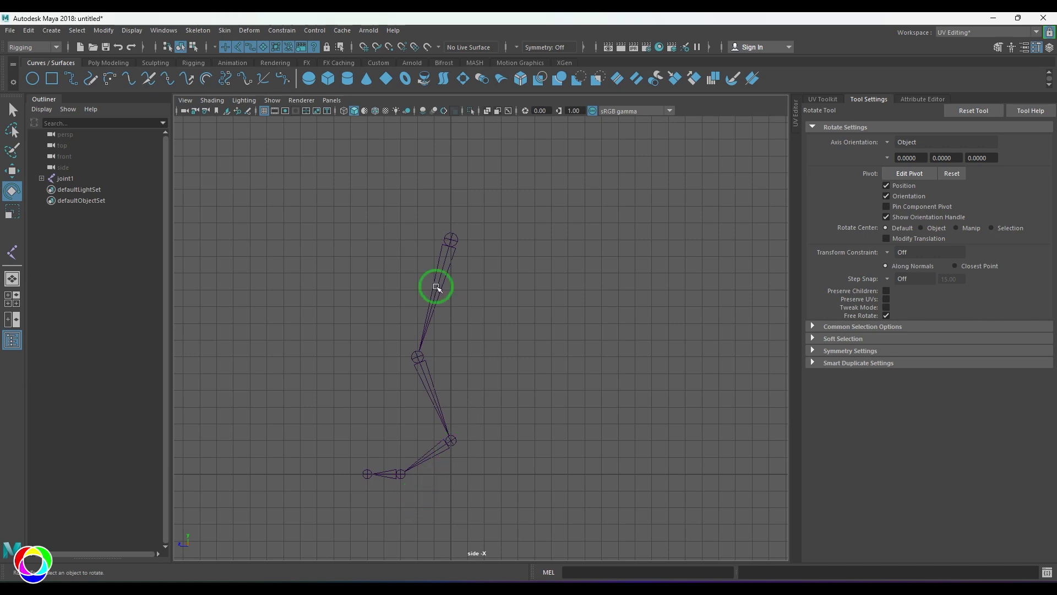
{"action": "left_click", "coordinate": [449, 241]}
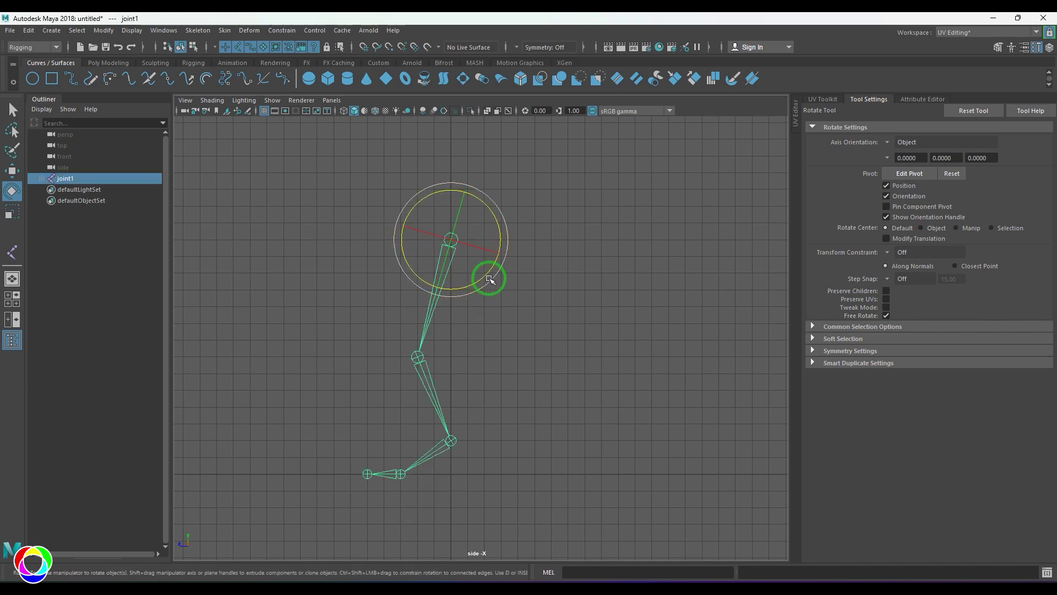
{"action": "left_click_drag", "start_coordinate": [489, 279], "coordinate": [417, 393]}
{"action": "key", "text": "Down"}
{"action": "key", "text": "Down"}
{"action": "key", "text": "Up"}
{"action": "key", "text": "Up"}
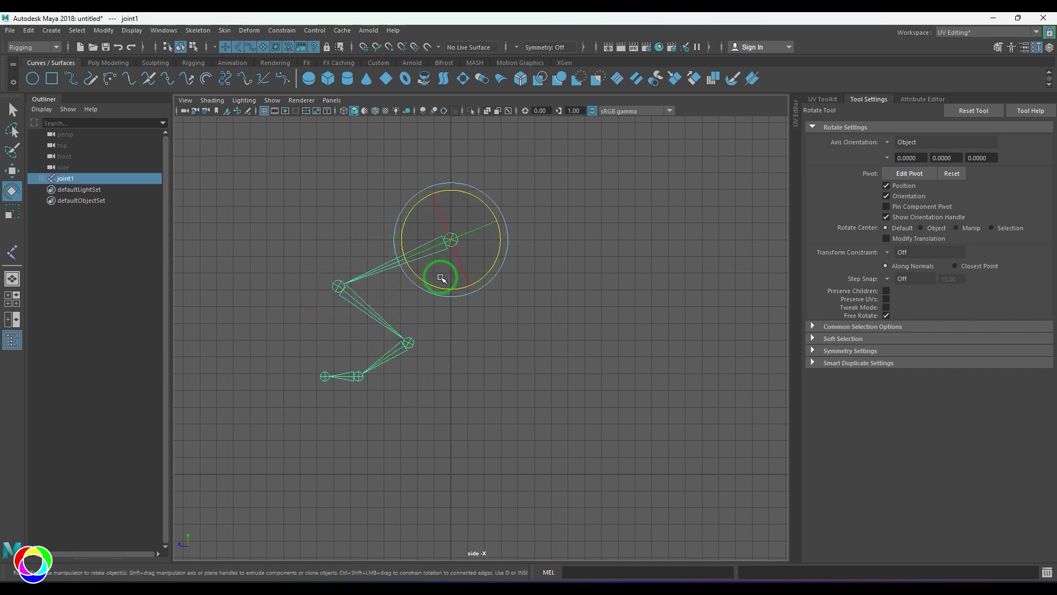
{"action": "key", "text": "w"}
{"action": "left_click_drag", "start_coordinate": [457, 246], "coordinate": [472, 342]}
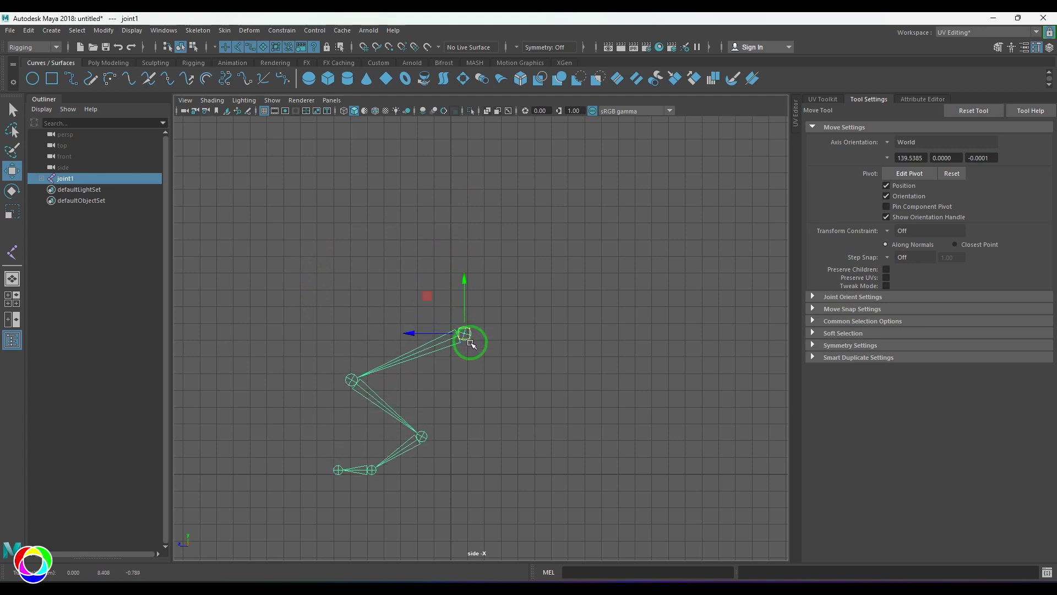
Undo the root move and the joint rotations of the folded leg pose.
{"action": "key", "text": "ctrl+z"}
{"action": "key", "text": "ctrl+z"}
{"action": "key", "text": "ctrl+z"}
{"action": "key", "text": "ctrl+z"}
{"action": "key", "text": "ctrl+z"}
{"action": "key", "text": "ctrl+z"}
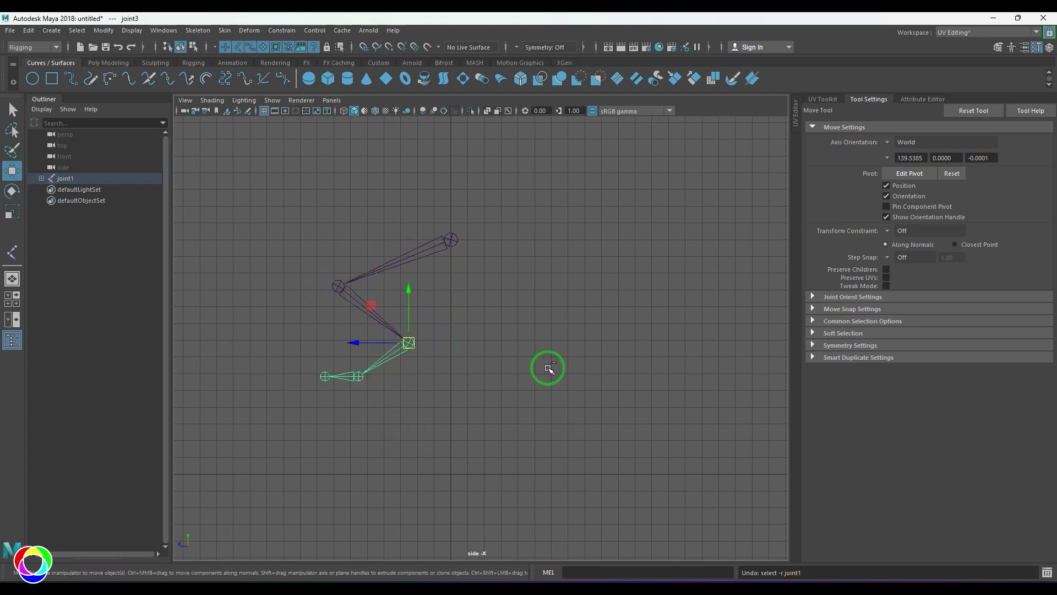
{"action": "key", "text": "ctrl+z"}
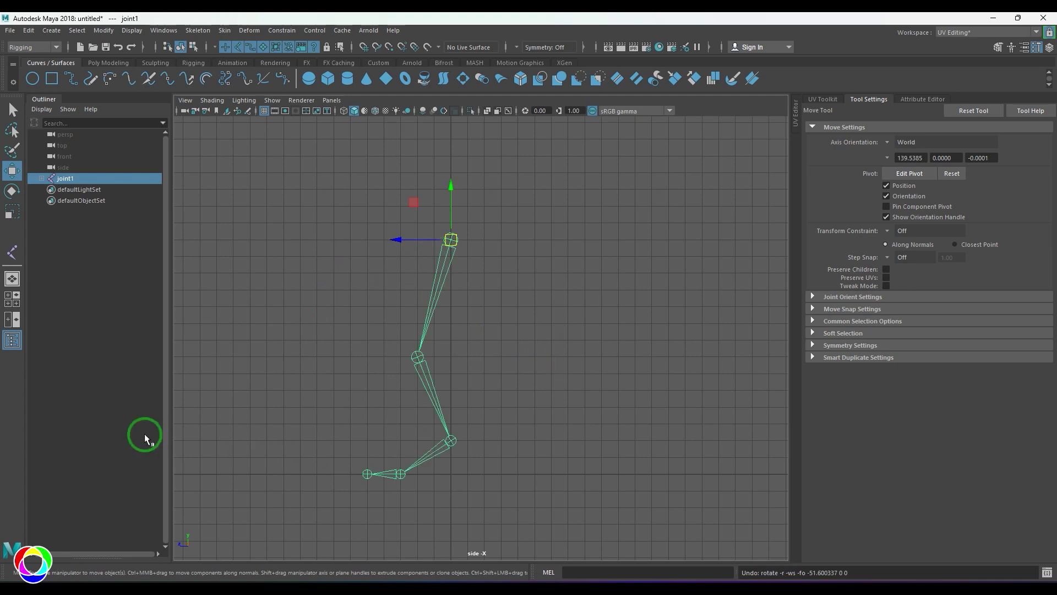
Display the time slider and the joints' channels, and key all joints of the leg chain at frame 1.
{"action": "key", "text": "space"}
{"action": "left_click_drag", "start_coordinate": [654, 378], "coordinate": [655, 410]}
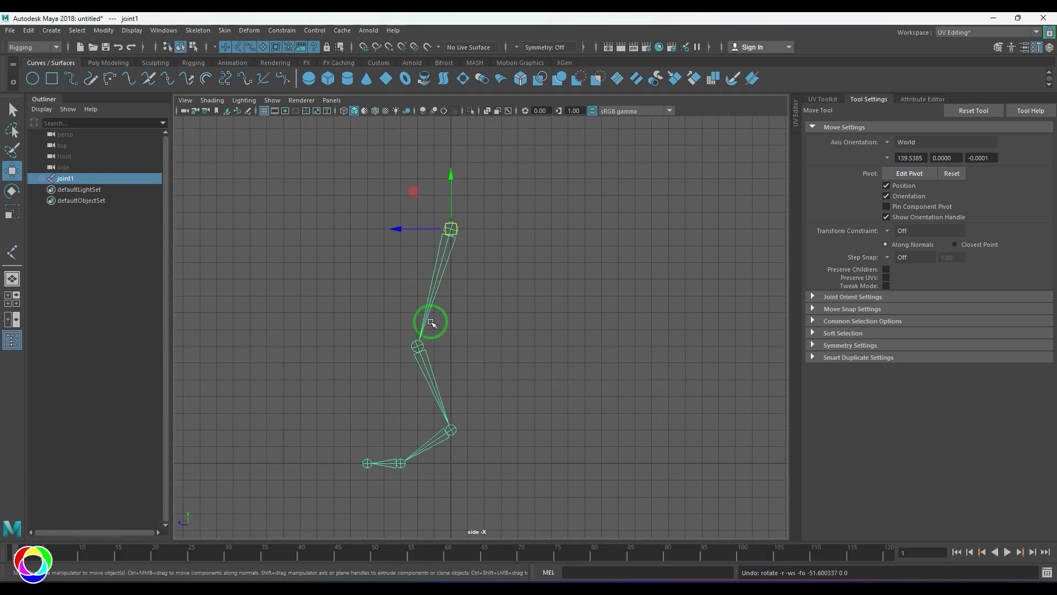
{"action": "key", "text": "Down"}
{"action": "key", "text": "Down"}
{"action": "key", "text": "Down"}
{"action": "key", "text": "Down"}
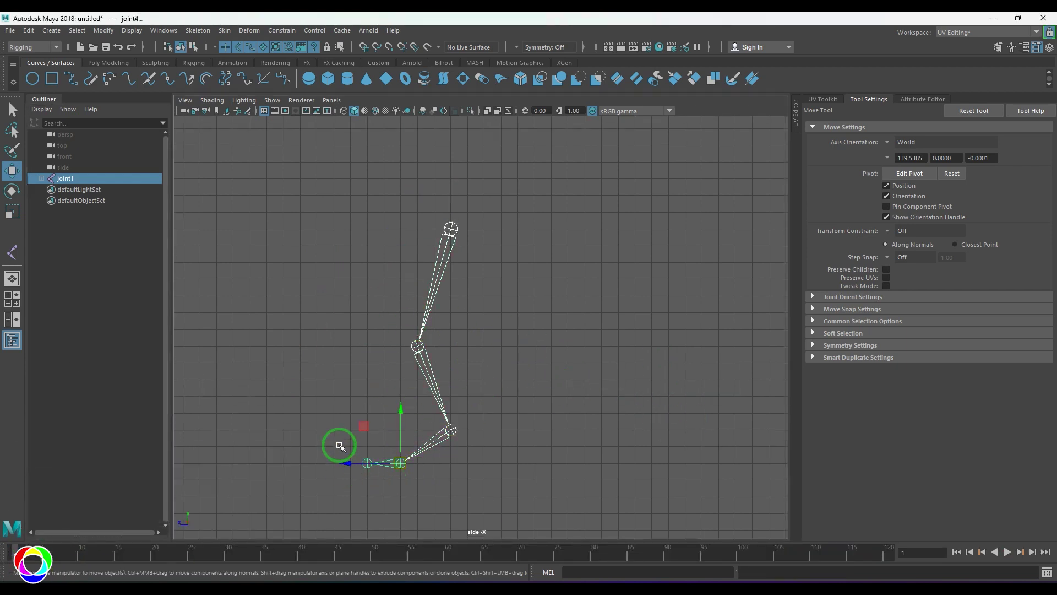
{"action": "key", "text": "ctrl+shift+c"}
{"action": "key", "text": "s"}
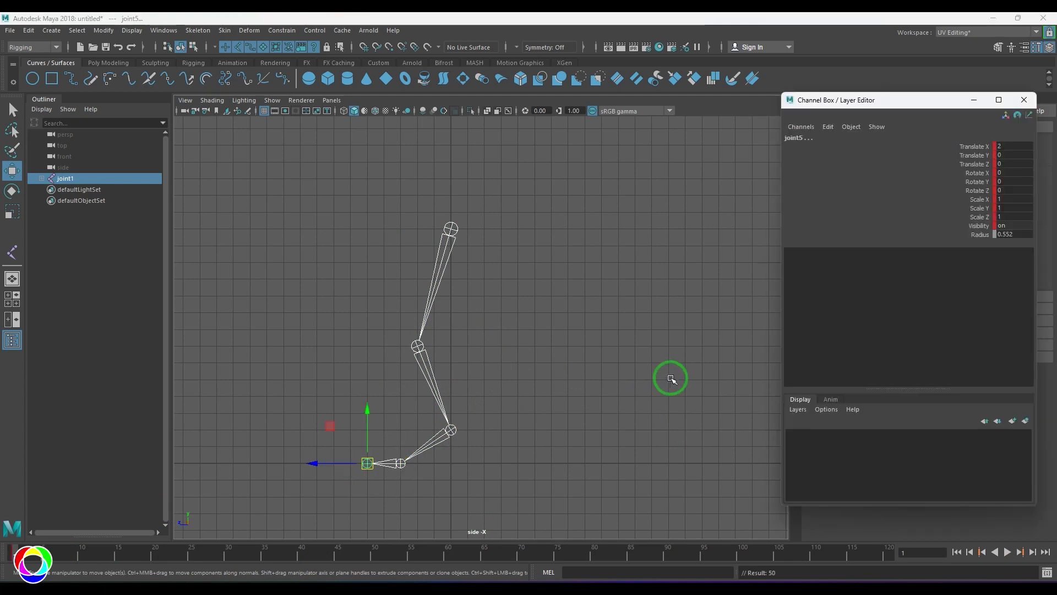
Go to frame 10, create a locator and snap it onto the toe end joint.
{"action": "left_click", "coordinate": [76, 555]}
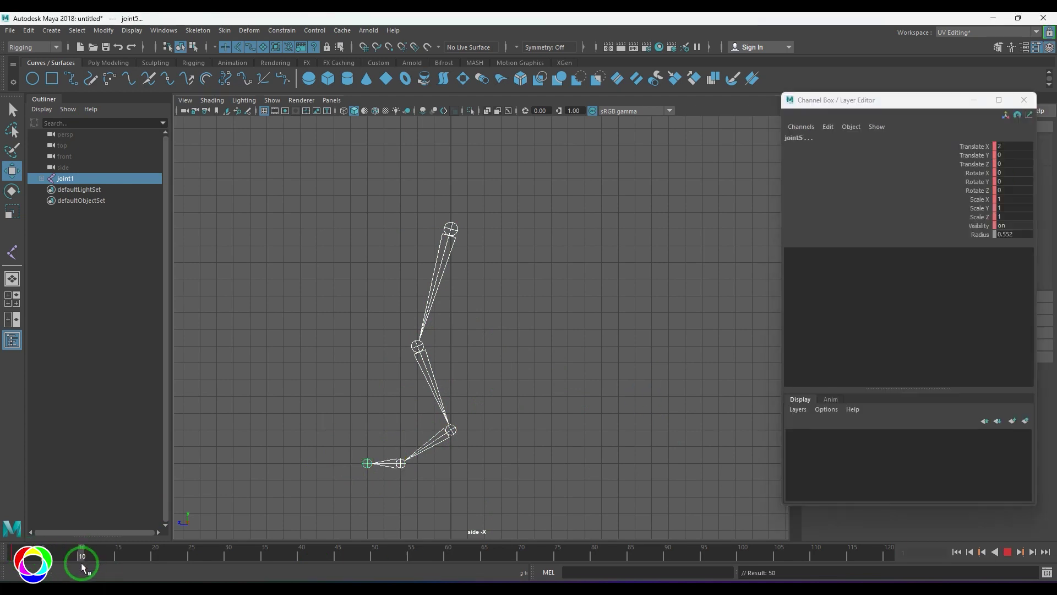
{"action": "left_click_drag", "start_coordinate": [80, 563], "coordinate": [81, 563]}
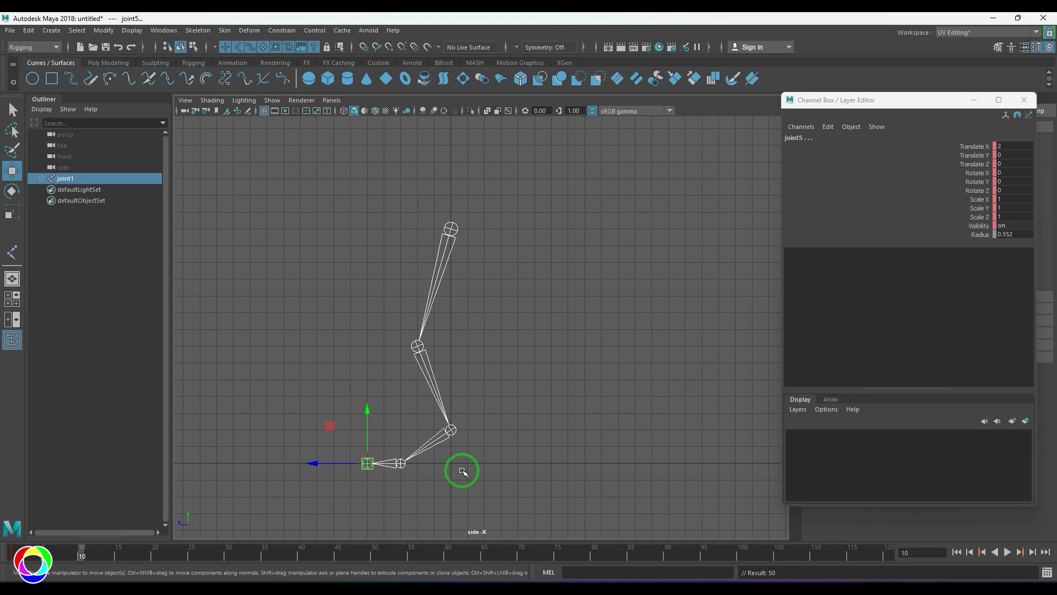
{"action": "left_click", "coordinate": [530, 418]}
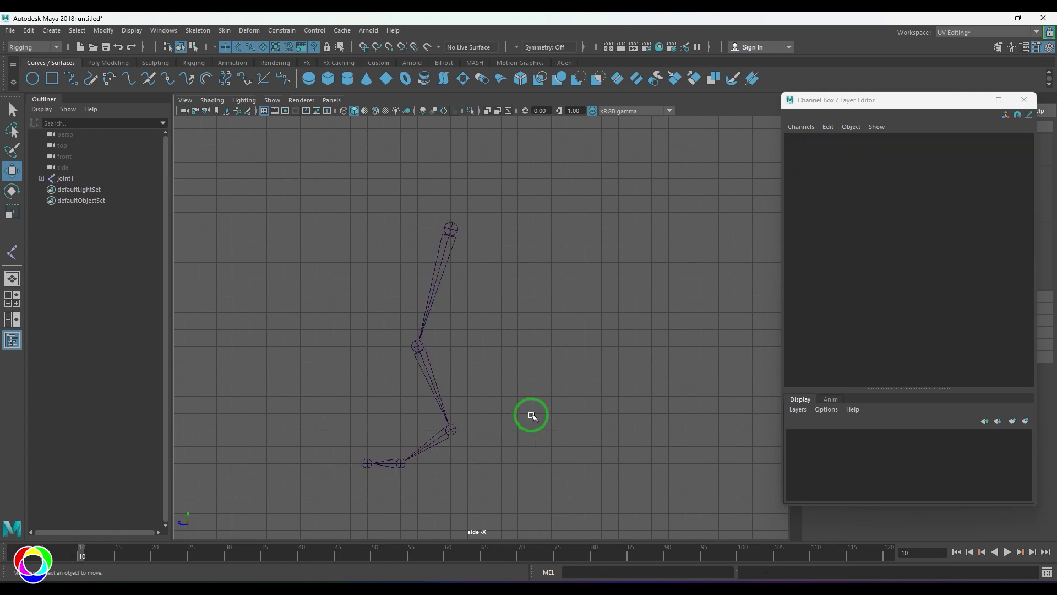
{"action": "left_click", "coordinate": [62, 31]}
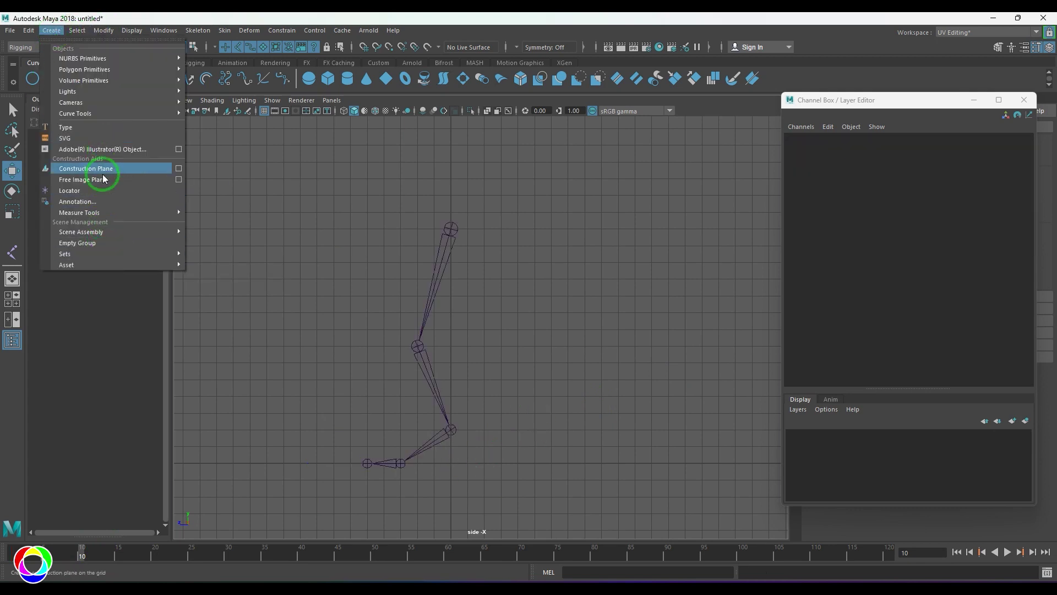
{"action": "left_click", "coordinate": [103, 191]}
{"action": "left_click_drag", "start_coordinate": [446, 477], "coordinate": [364, 462]}
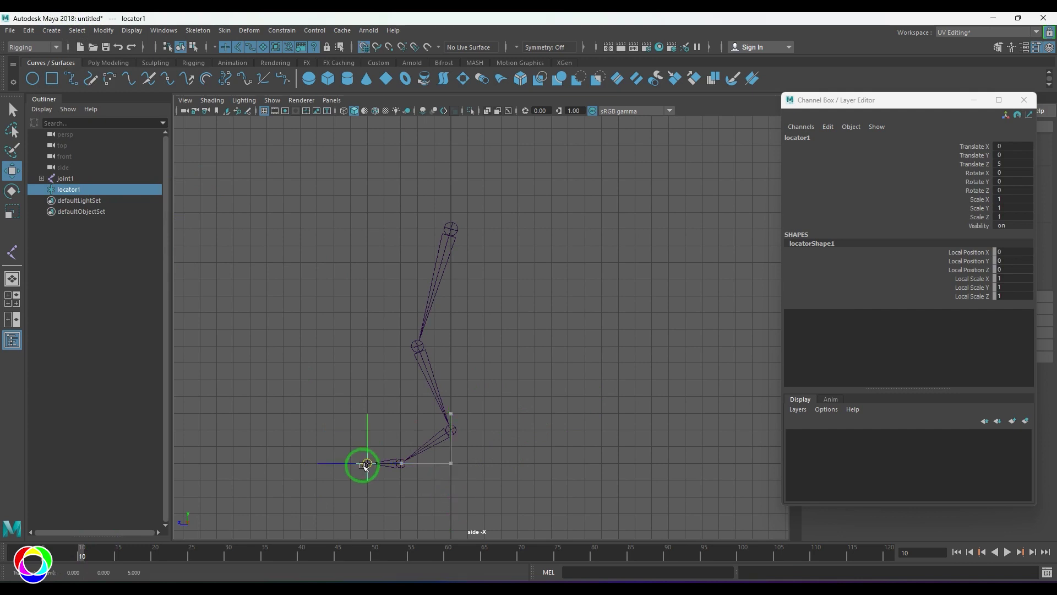
Fold the leg at frame 10, rotating the root joint about 41.5° and the ankle joint about 37.3° in Z, with the knee bent back.
{"action": "left_click", "coordinate": [439, 292]}
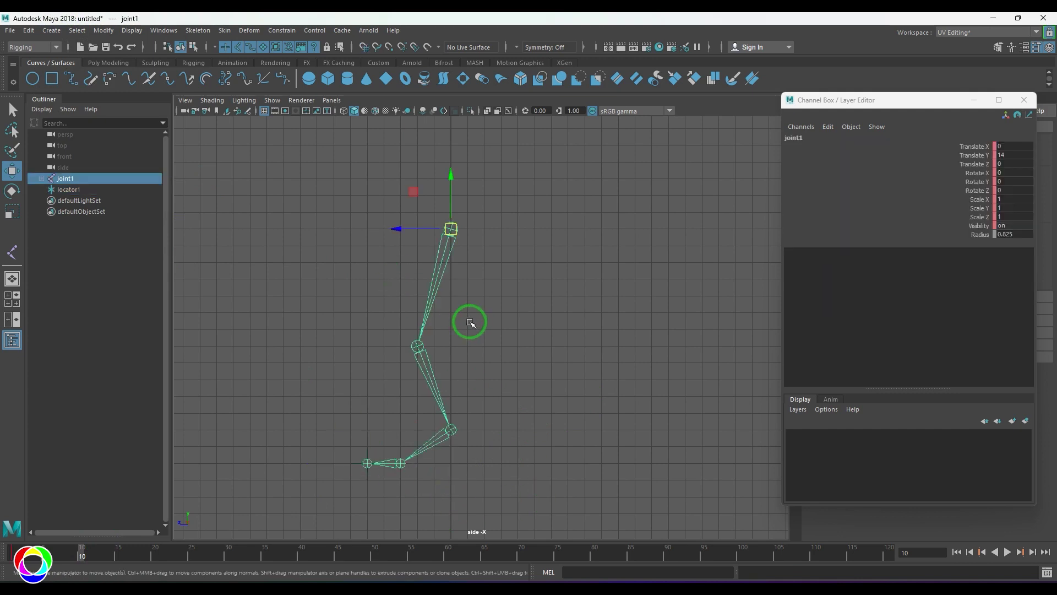
{"action": "key", "text": "e"}
{"action": "left_click_drag", "start_coordinate": [477, 271], "coordinate": [415, 299]}
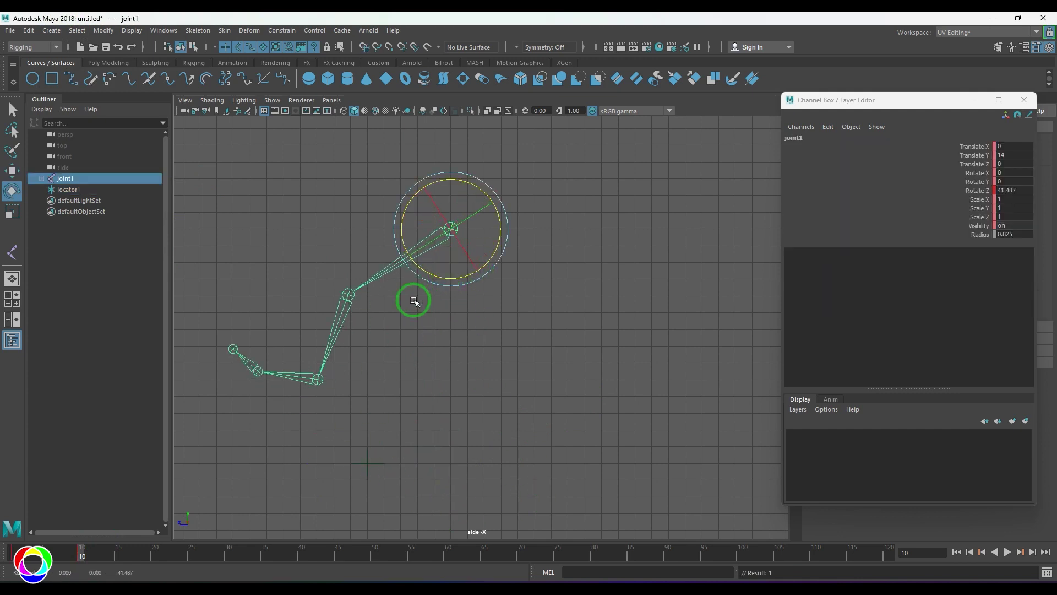
{"action": "key", "text": "Down"}
{"action": "left_click_drag", "start_coordinate": [401, 349], "coordinate": [389, 274]}
{"action": "key", "text": "Down"}
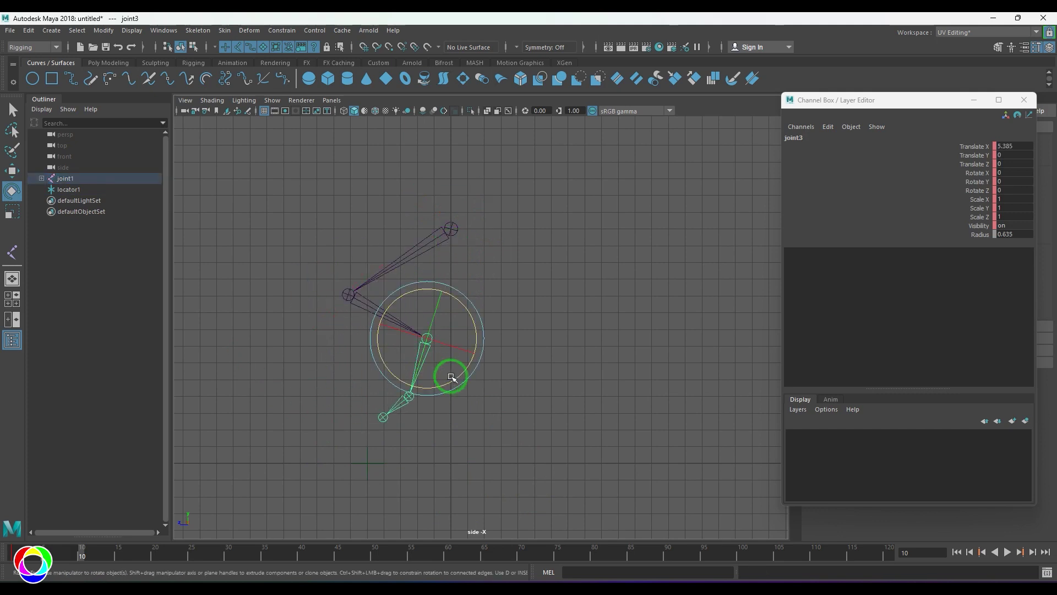
{"action": "left_click_drag", "start_coordinate": [461, 375], "coordinate": [433, 396]}
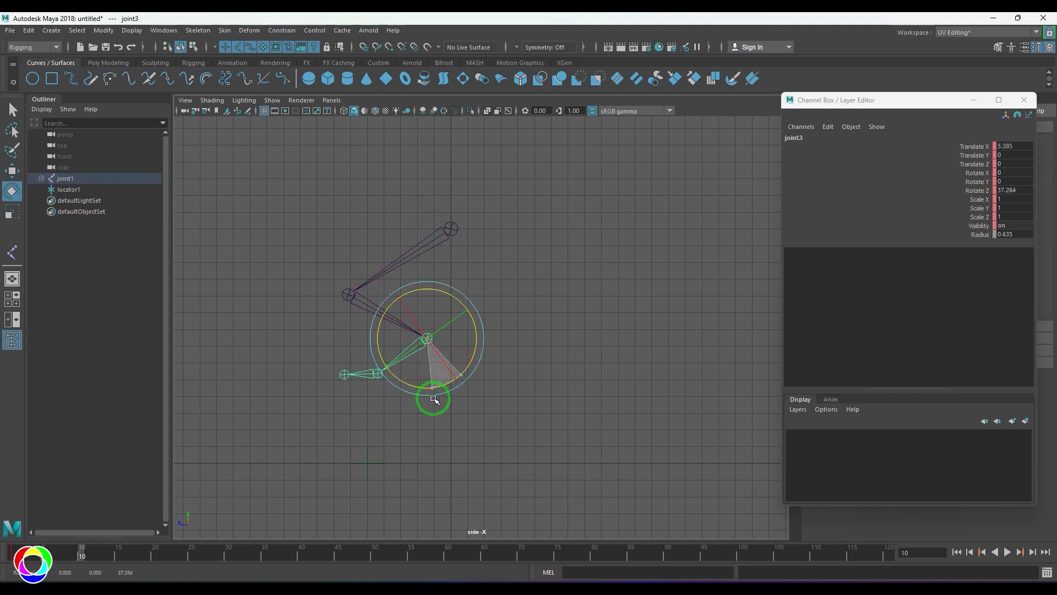
Move the root joint to about 8.84 in Y and -1.38 in Z so the toe end meets the locator.
{"action": "key", "text": "Up"}
{"action": "key", "text": "Up"}
{"action": "key", "text": "w"}
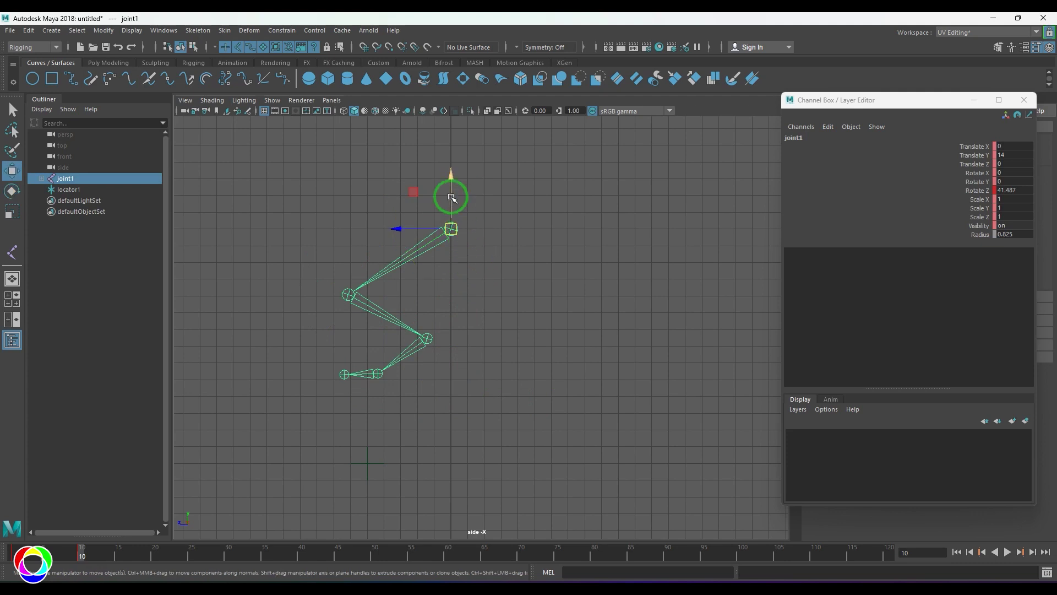
{"action": "left_click_drag", "start_coordinate": [449, 201], "coordinate": [476, 263]}
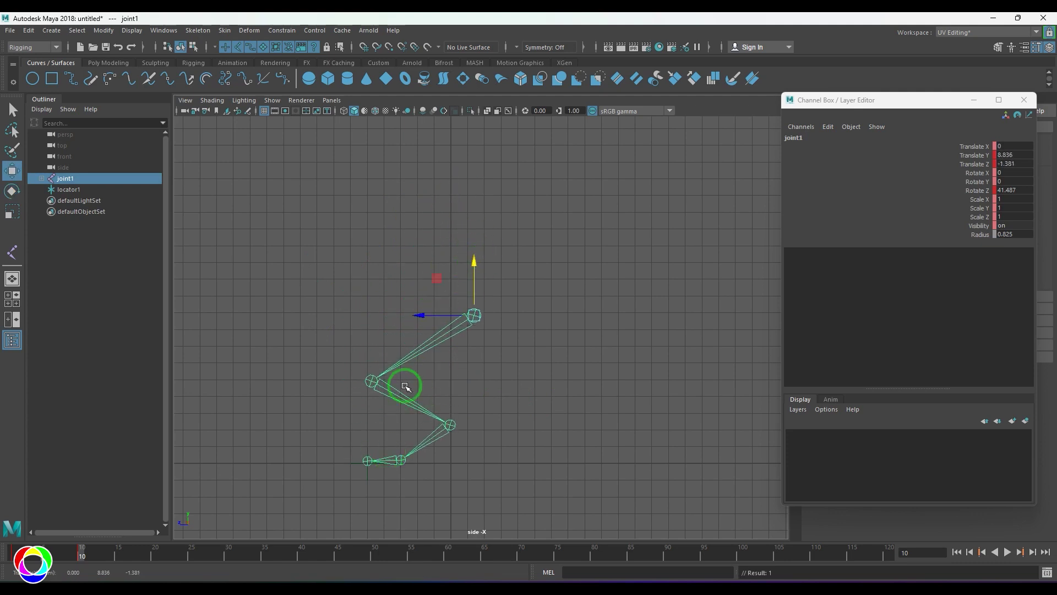
Select all joints of the leg chain and key the folded pose at frame 10.
{"action": "left_click", "coordinate": [413, 399], "text": "shift"}
{"action": "left_click", "coordinate": [425, 441], "text": "shift"}
{"action": "left_click", "coordinate": [394, 465]}
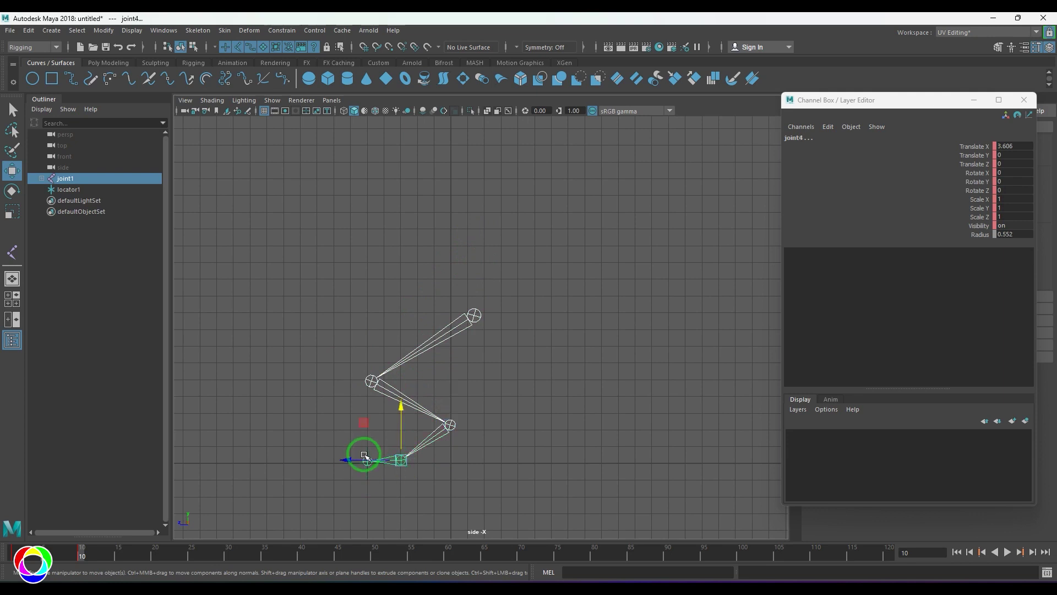
{"action": "key", "text": "q"}
{"action": "left_click", "coordinate": [368, 461]}
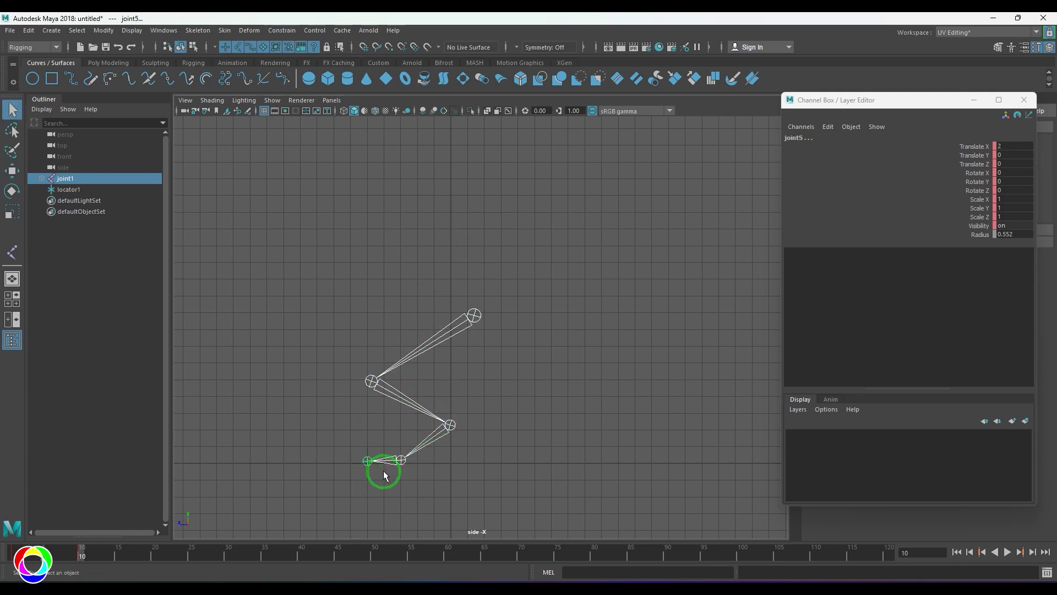
{"action": "key", "text": "s"}
Return to frame 1 and break the connections on all translate, rotate, scale and visibility channels of the leg joints.
{"action": "left_click_drag", "start_coordinate": [79, 554], "coordinate": [14, 507]}
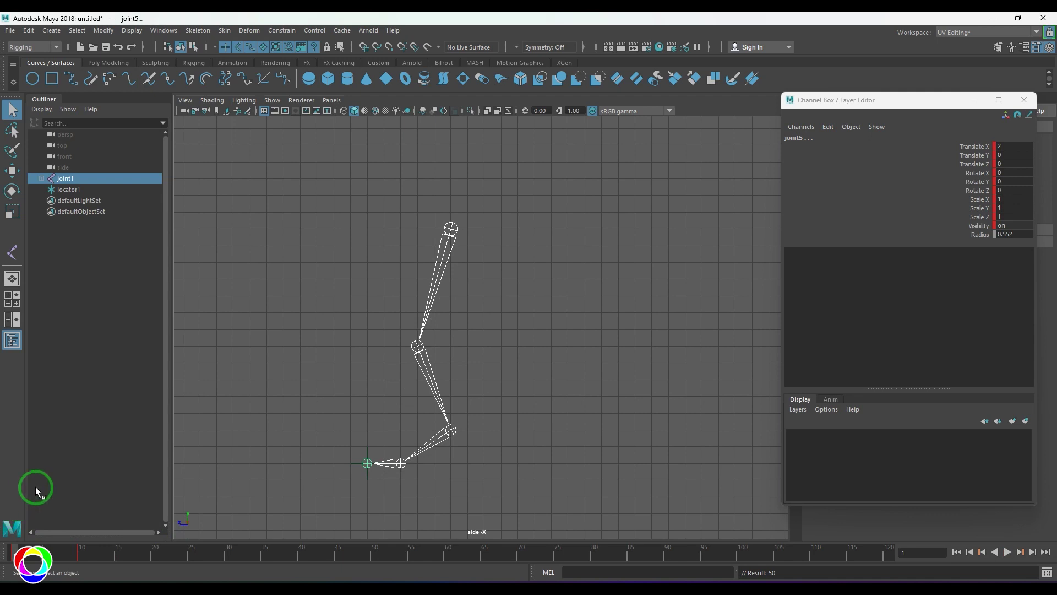
{"action": "left_click_drag", "start_coordinate": [979, 146], "coordinate": [982, 211]}
{"action": "right_click", "coordinate": [981, 210]}
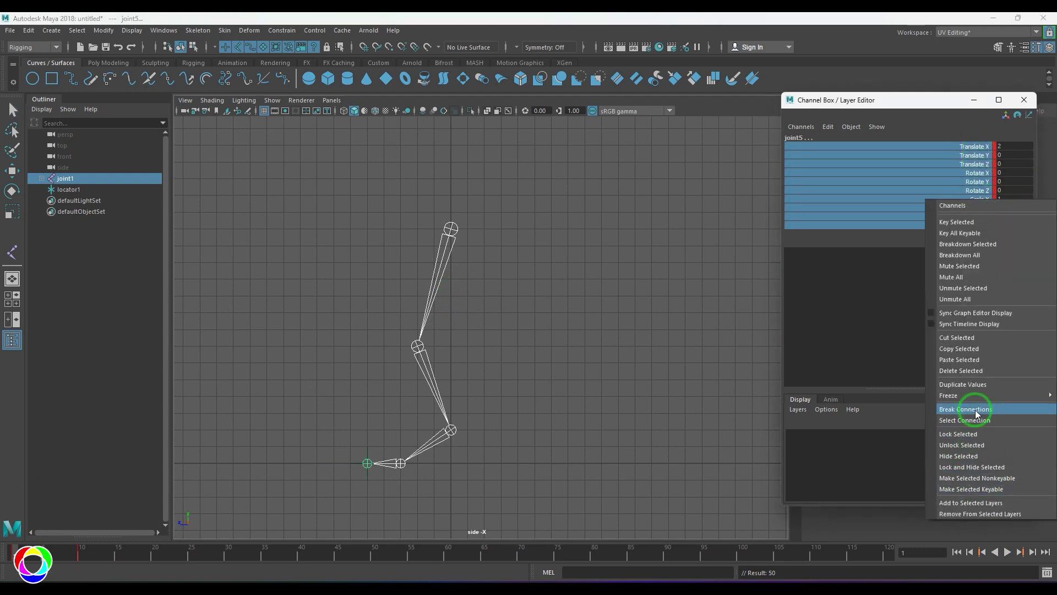
{"action": "left_click", "coordinate": [965, 407]}
{"action": "left_click", "coordinate": [1025, 100]}
Select the leg's root joint and rotate it about 49° so the whole chain swings forward.
{"action": "key", "text": "q"}
{"action": "left_click", "coordinate": [551, 336]}
{"action": "left_click", "coordinate": [435, 309]}
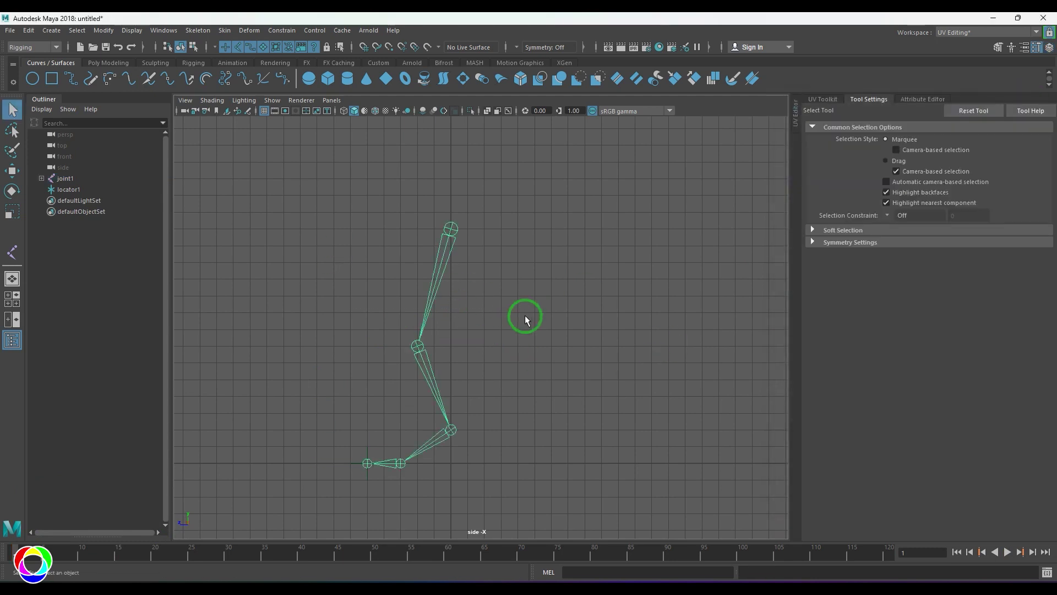
{"action": "left_click_drag", "start_coordinate": [396, 297], "coordinate": [494, 321]}
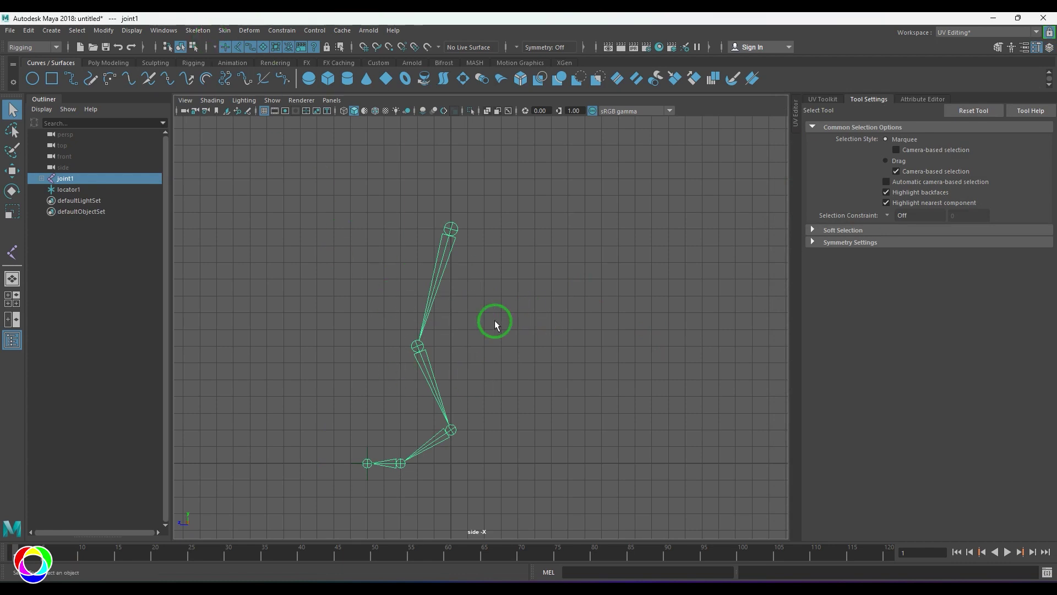
{"action": "key", "text": "e"}
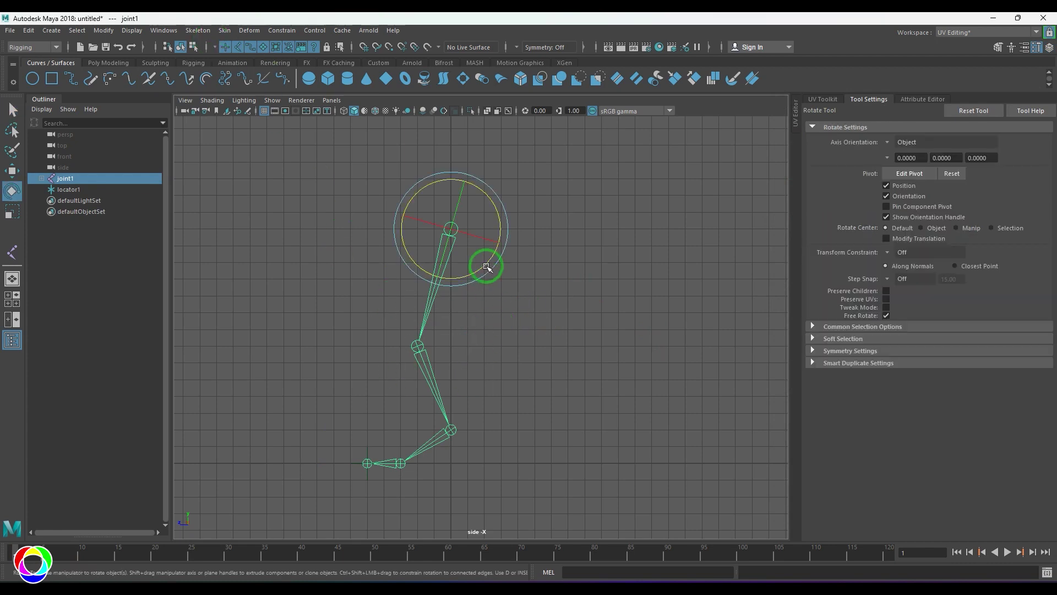
{"action": "left_click_drag", "start_coordinate": [484, 265], "coordinate": [447, 275]}
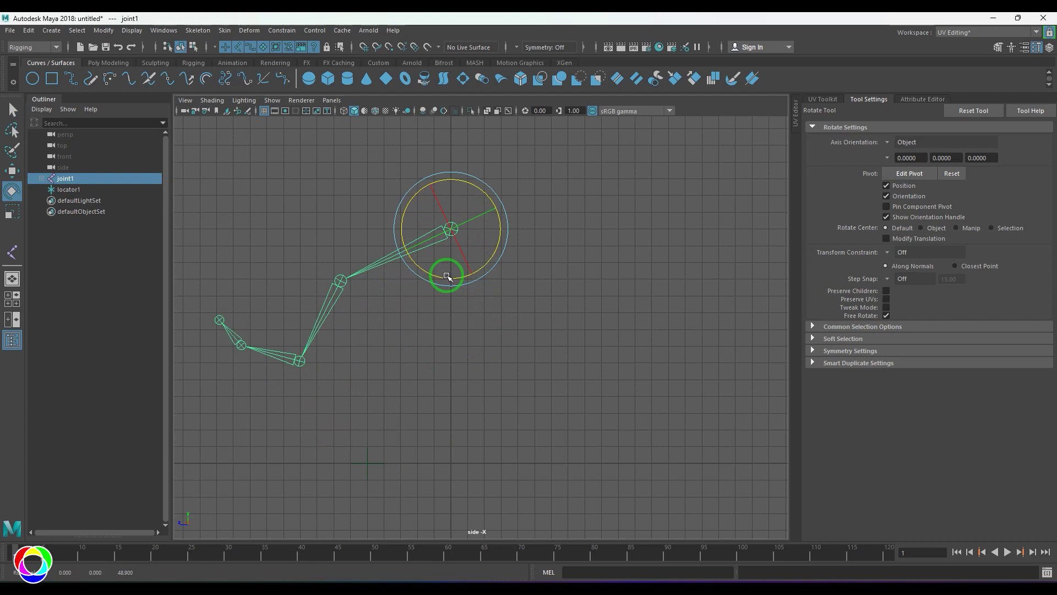
Bend the leg back by rotating the knee and ankle joints, and select the ball joint of the foot.
{"action": "left_click_drag", "start_coordinate": [286, 313], "coordinate": [397, 366]}
{"action": "left_click", "coordinate": [346, 408]}
{"action": "left_click", "coordinate": [353, 356]}
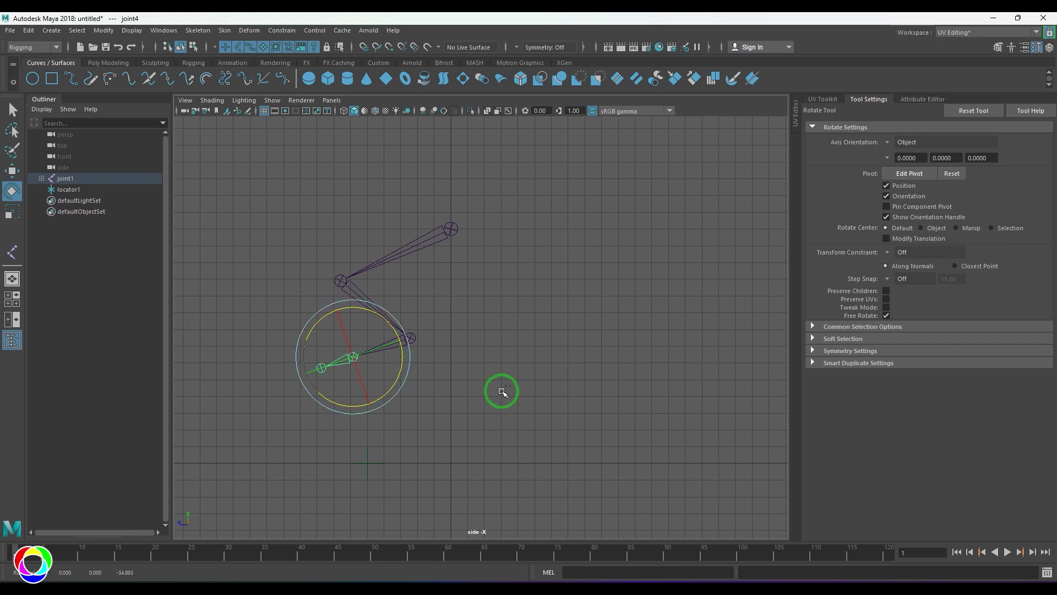
Undo the test rotations of the leg joints and clear the selection.
{"action": "key", "text": "ctrl+z"}
{"action": "key", "text": "ctrl+z"}
{"action": "key", "text": "ctrl+z"}
{"action": "key", "text": "ctrl+z"}
{"action": "key", "text": "ctrl+z"}
{"action": "key", "text": "ctrl+z"}
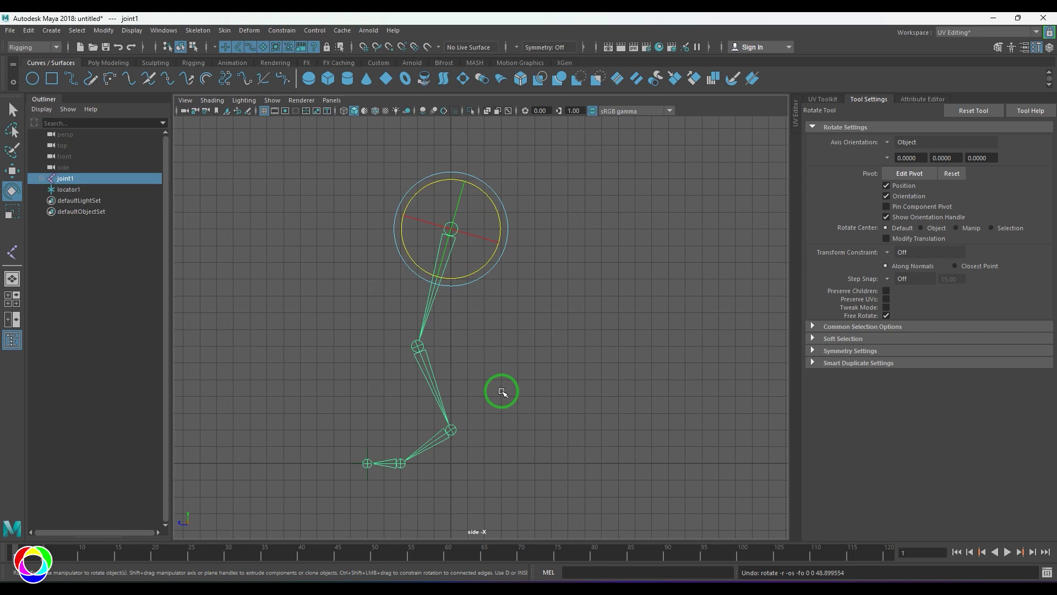
{"action": "left_click", "coordinate": [502, 392]}
Open the IK Handle Tool settings, review the available solvers, and reset the settings to defaults with the Rotate-Plane Solver.
{"action": "left_click", "coordinate": [198, 30]}
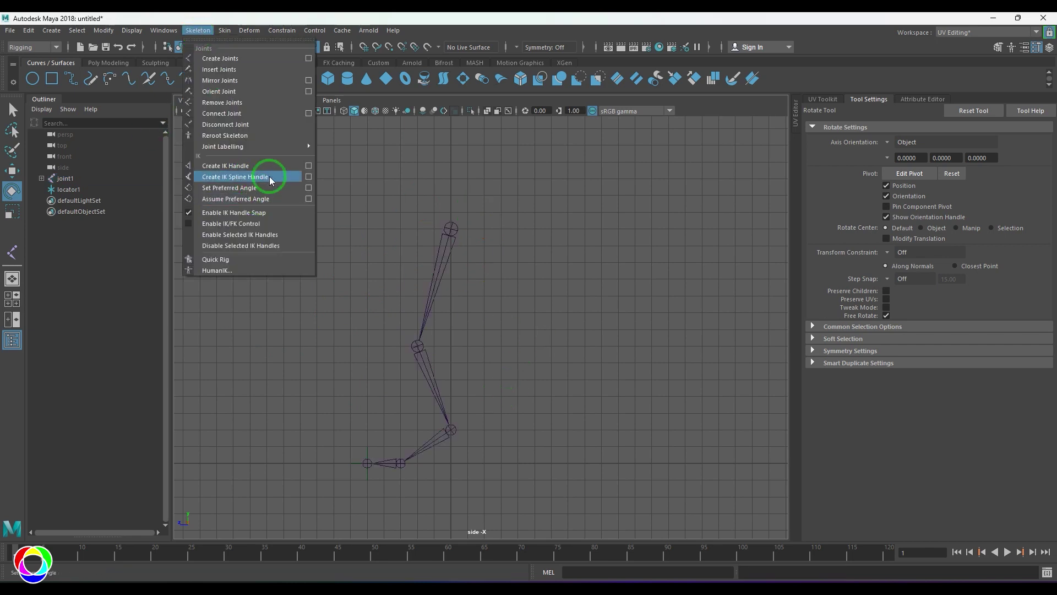
{"action": "left_click", "coordinate": [309, 165]}
{"action": "left_click", "coordinate": [973, 110]}
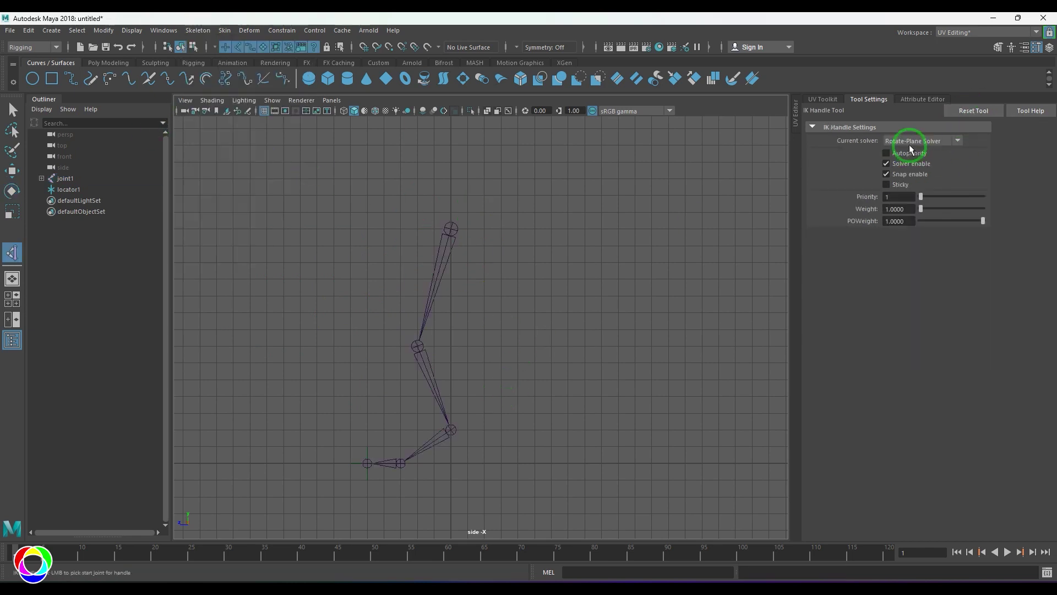
{"action": "left_click", "coordinate": [925, 142]}
{"action": "left_click", "coordinate": [925, 141]}
{"action": "left_click", "coordinate": [925, 142]}
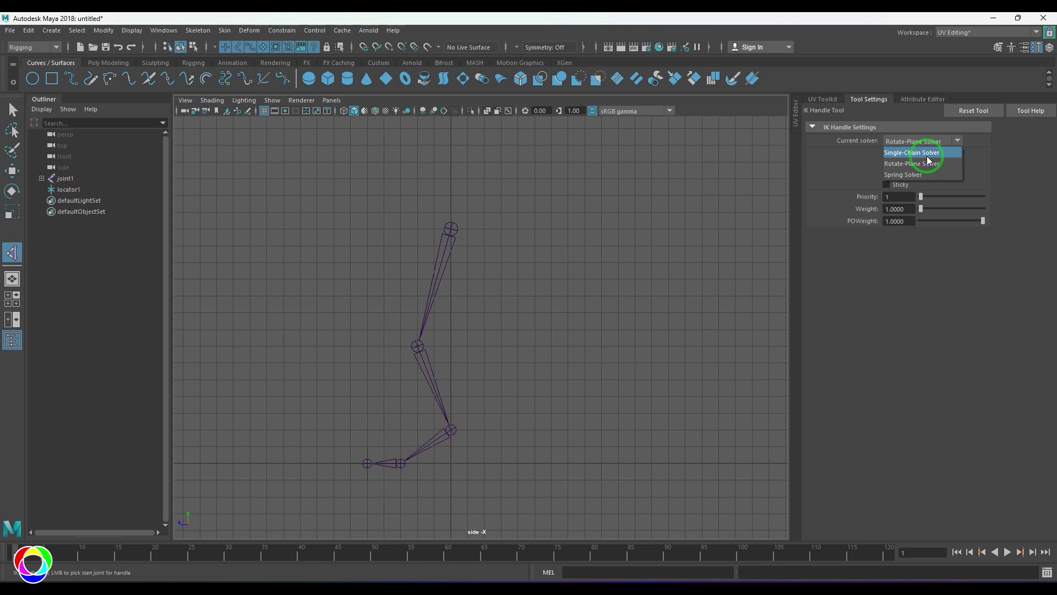
{"action": "left_click", "coordinate": [1037, 178]}
{"action": "left_click", "coordinate": [986, 107]}
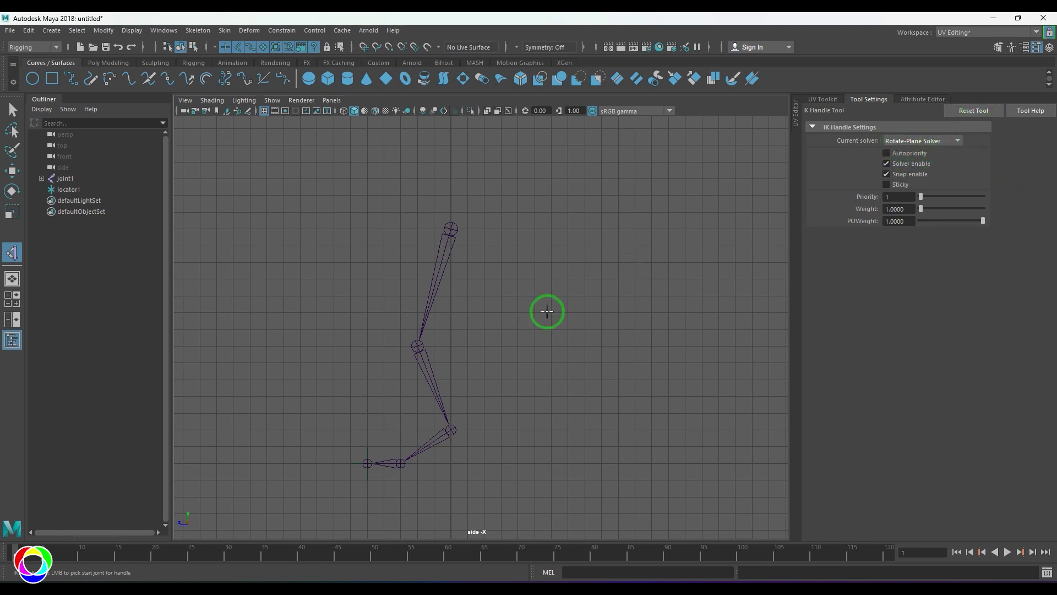
Create an IK handle from the leg's root joint to the ankle joint.
{"action": "left_click", "coordinate": [450, 229]}
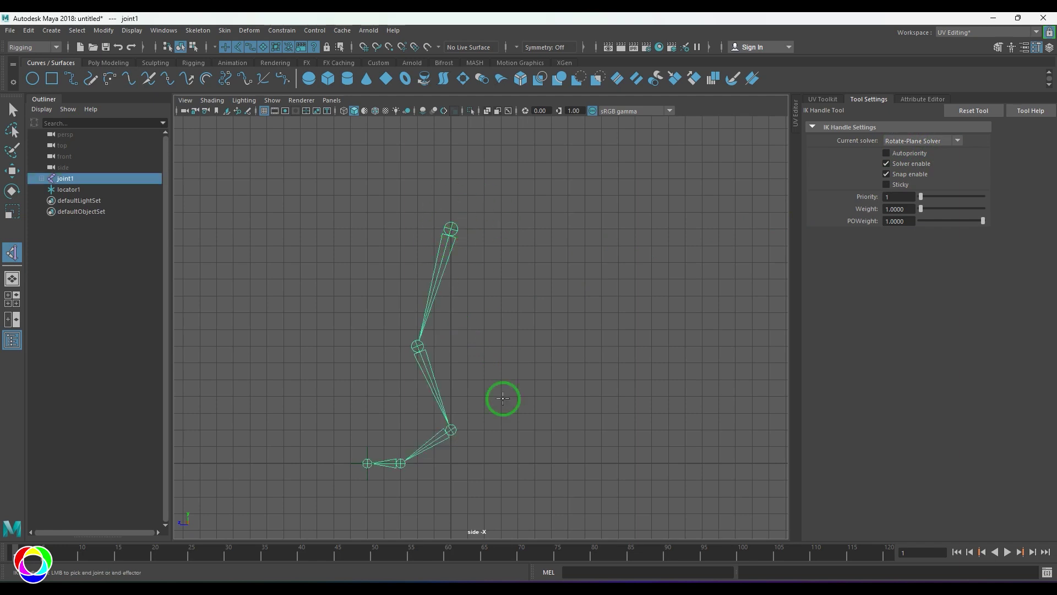
{"action": "left_click", "coordinate": [452, 431]}
{"action": "key", "text": "e"}
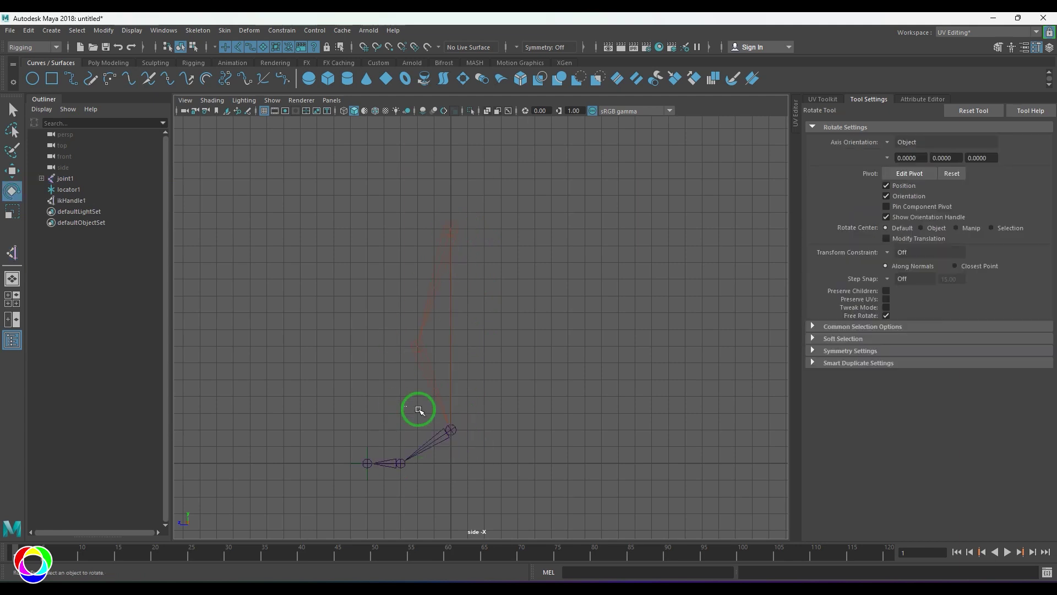
Select the IK handle around the ankle, then the root joint, then the IK handle again to compare how they are picked.
{"action": "left_click", "coordinate": [565, 424]}
{"action": "left_click_drag", "start_coordinate": [410, 415], "coordinate": [517, 457]}
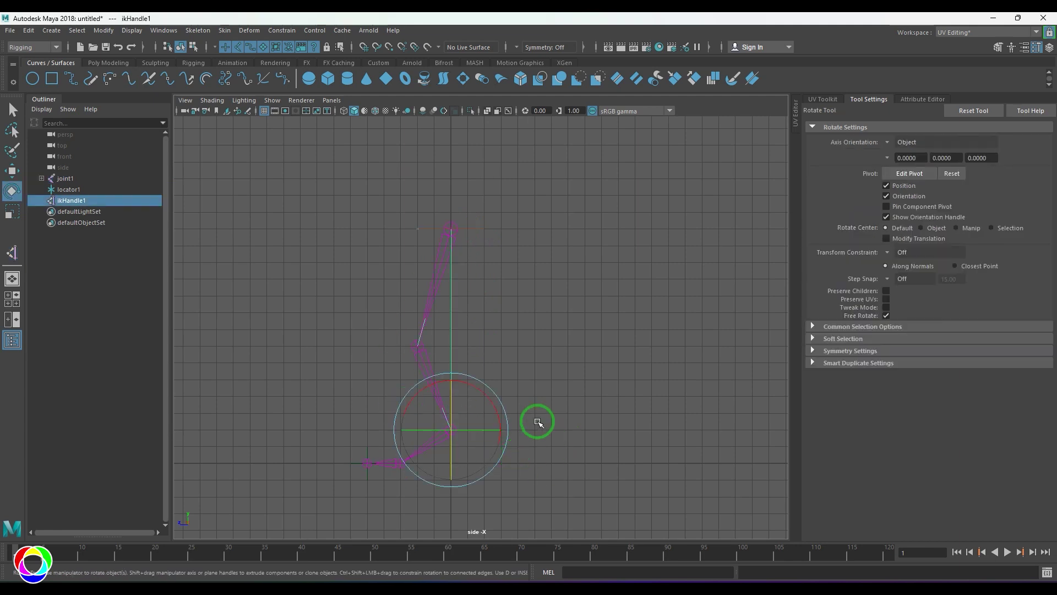
{"action": "left_click", "coordinate": [455, 222]}
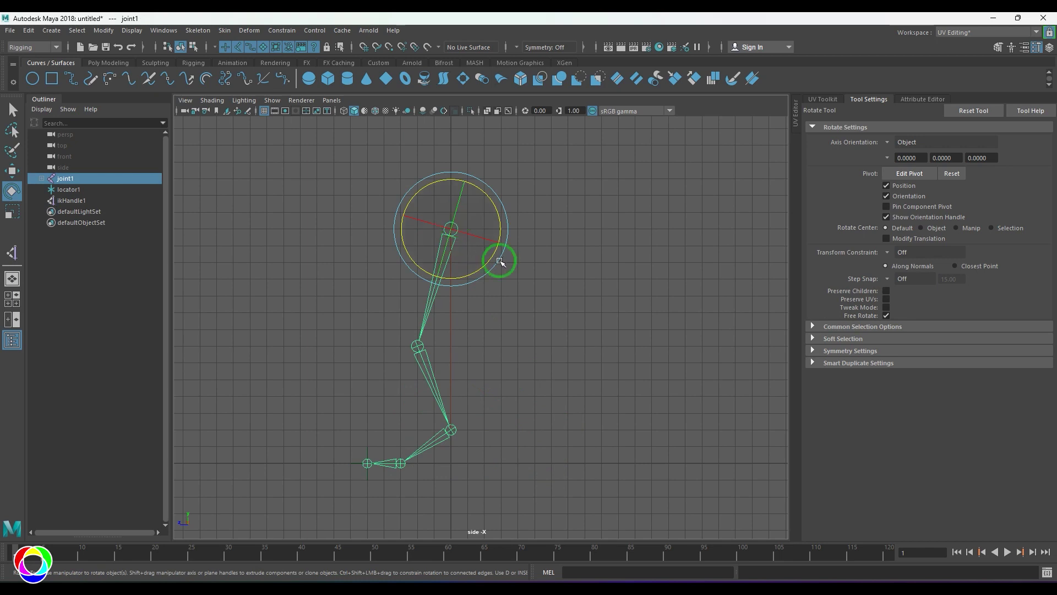
{"action": "left_click", "coordinate": [413, 420]}
{"action": "left_click", "coordinate": [472, 448]}
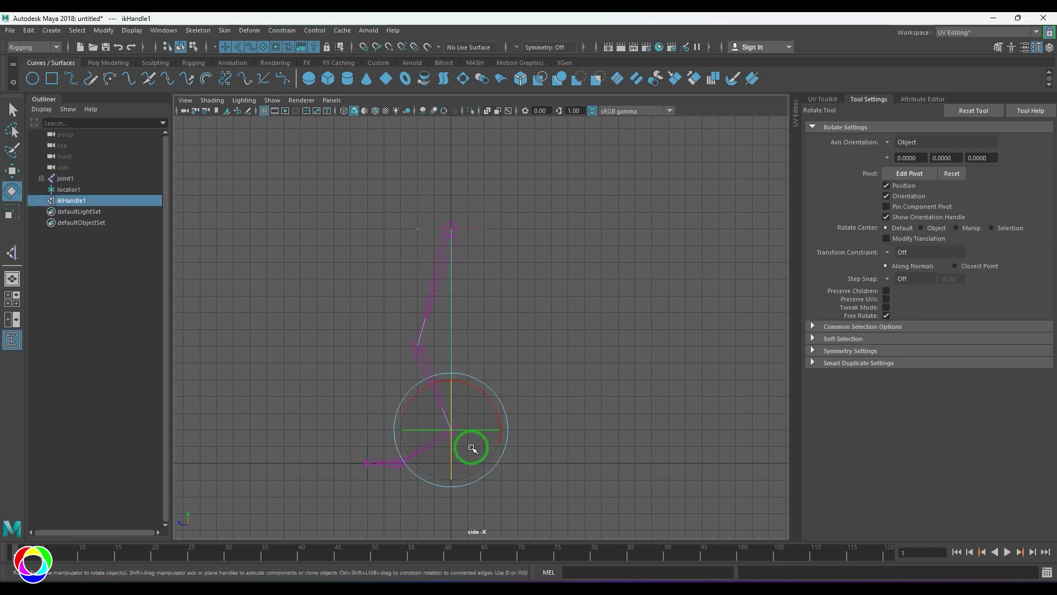
Switch to the perspective view, activate the Move tool and box-select the IK handle at the ankle, then clear the selection.
{"action": "left_click_drag", "start_coordinate": [473, 448], "coordinate": [562, 423], "text": "alt"}
{"action": "left_click", "coordinate": [562, 423]}
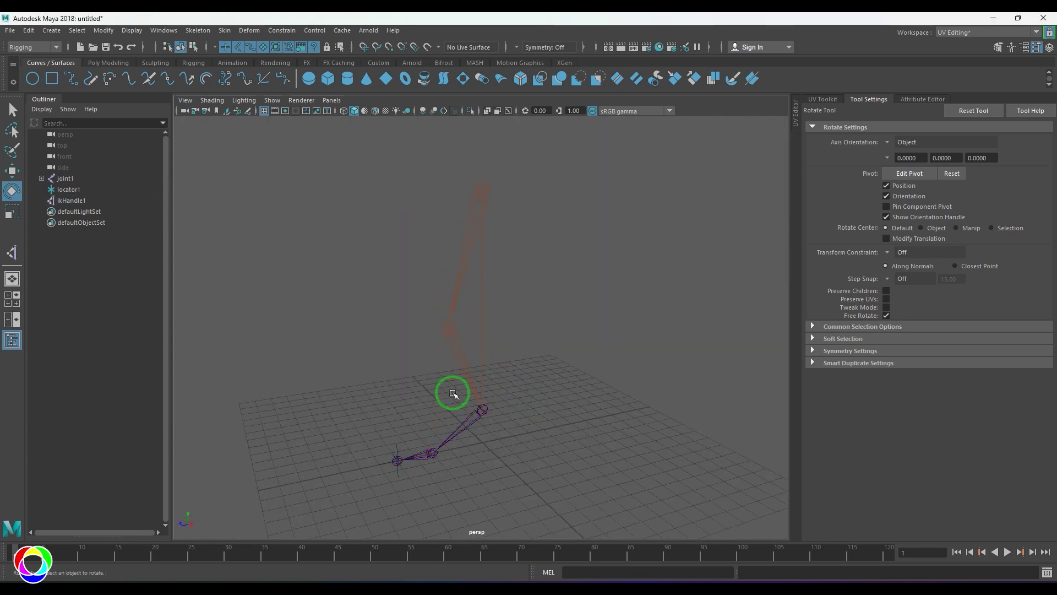
{"action": "left_click", "coordinate": [519, 420]}
{"action": "key", "text": "w"}
{"action": "left_click", "coordinate": [403, 395]}
{"action": "left_click_drag", "start_coordinate": [339, 365], "coordinate": [608, 457]}
{"action": "left_click", "coordinate": [633, 467]}
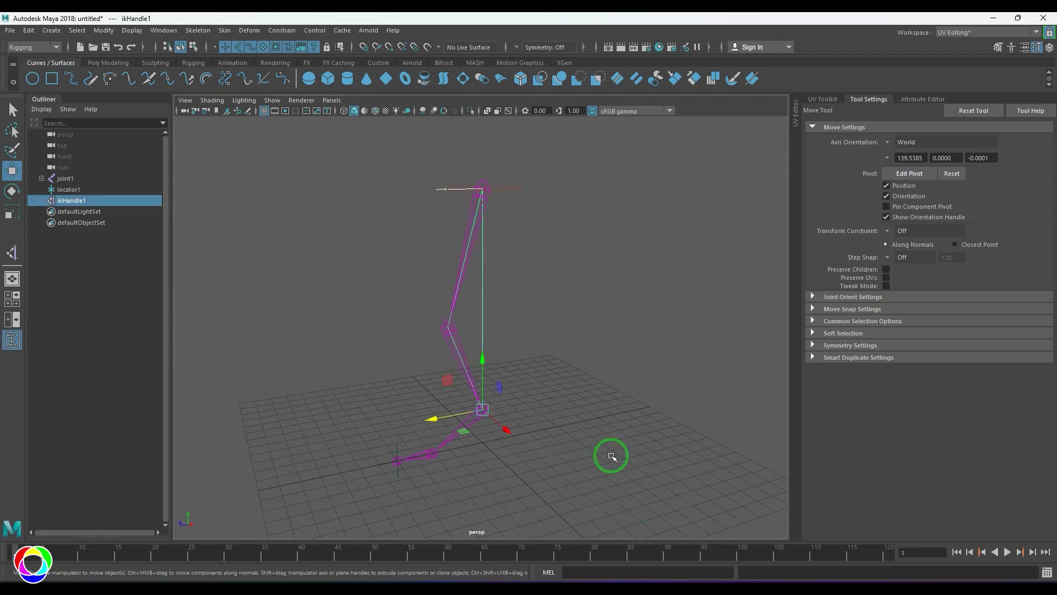
{"action": "left_click", "coordinate": [605, 422]}
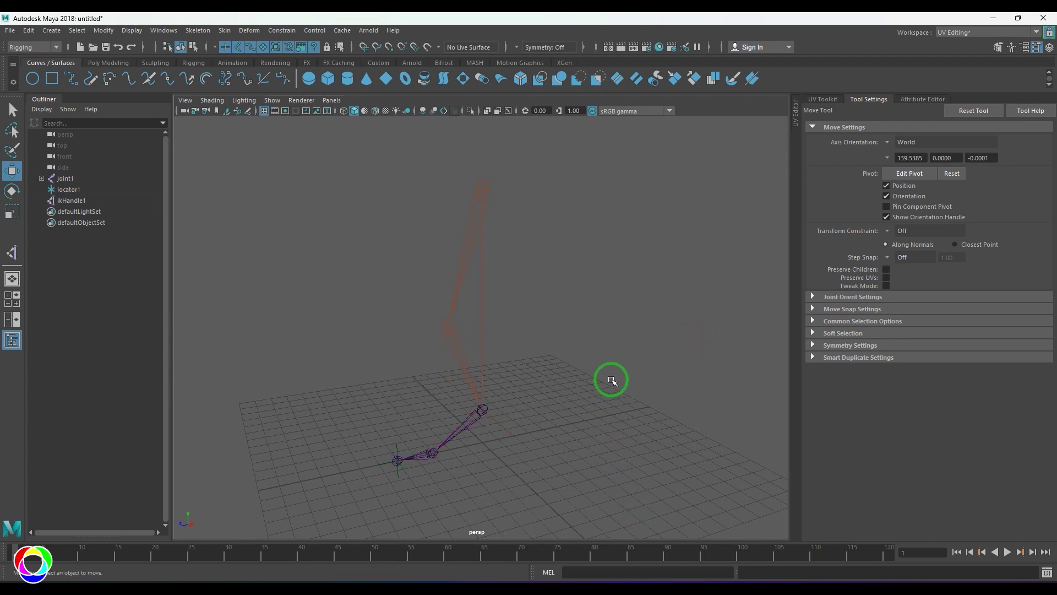
{"action": "left_click_drag", "start_coordinate": [609, 378], "coordinate": [588, 337], "text": "alt"}
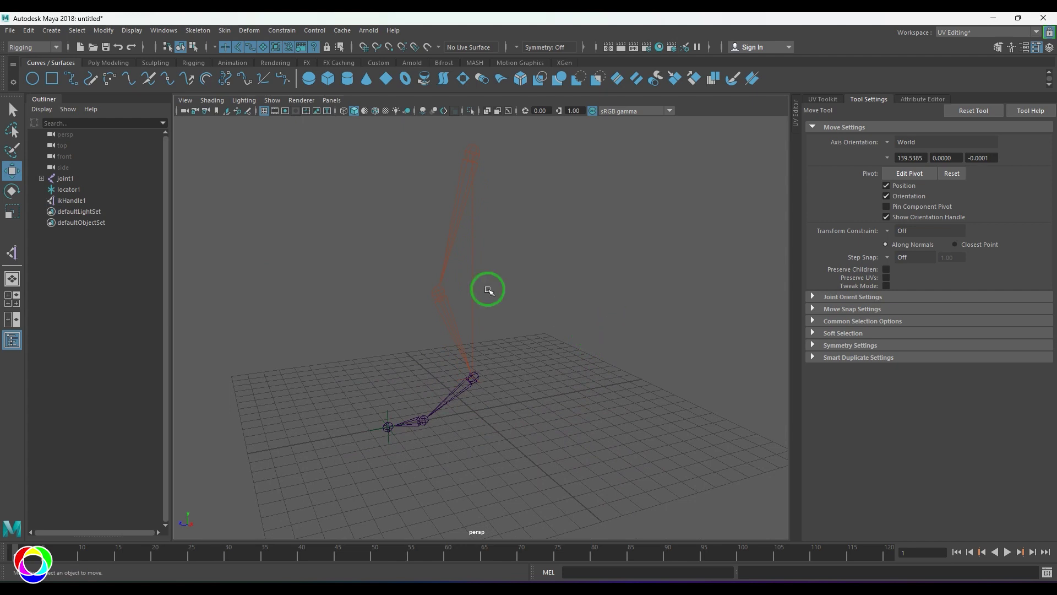
Create a polygon sphere and move it behind the leg chain along the Z axis.
{"action": "left_click", "coordinate": [108, 62]}
{"action": "left_click", "coordinate": [39, 83]}
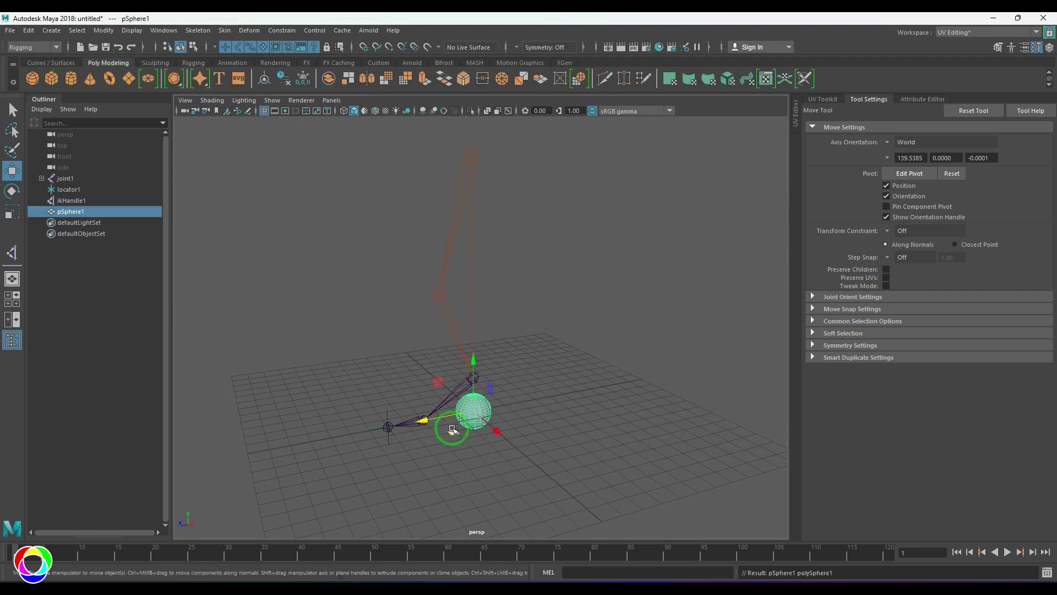
{"action": "left_click_drag", "start_coordinate": [455, 424], "coordinate": [532, 399]}
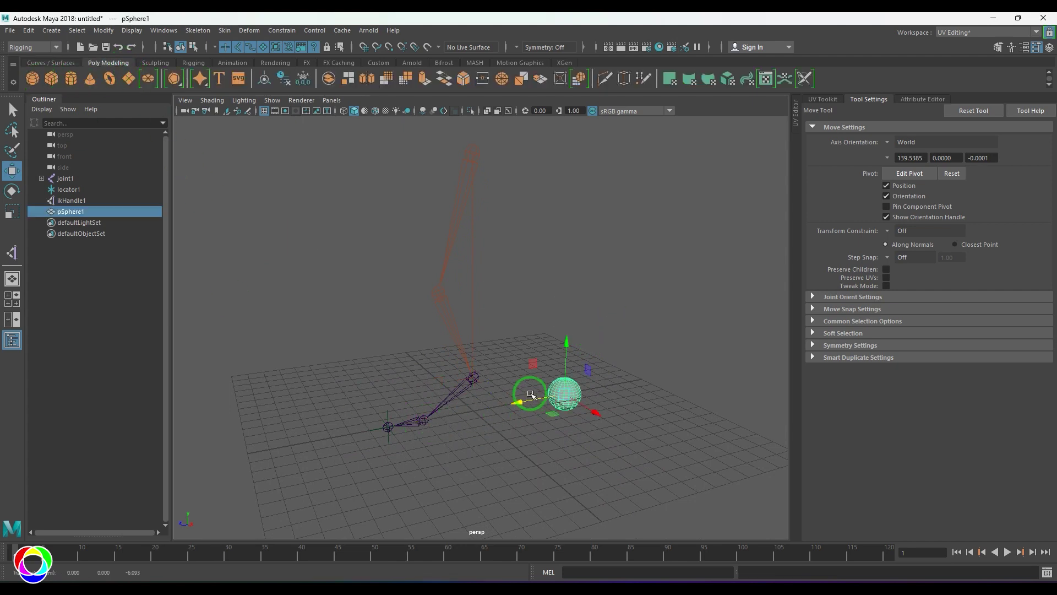
Create a spot light, move it next to the foot joints and clear the selection.
{"action": "left_click", "coordinate": [52, 30]}
{"action": "left_click", "coordinate": [124, 91]}
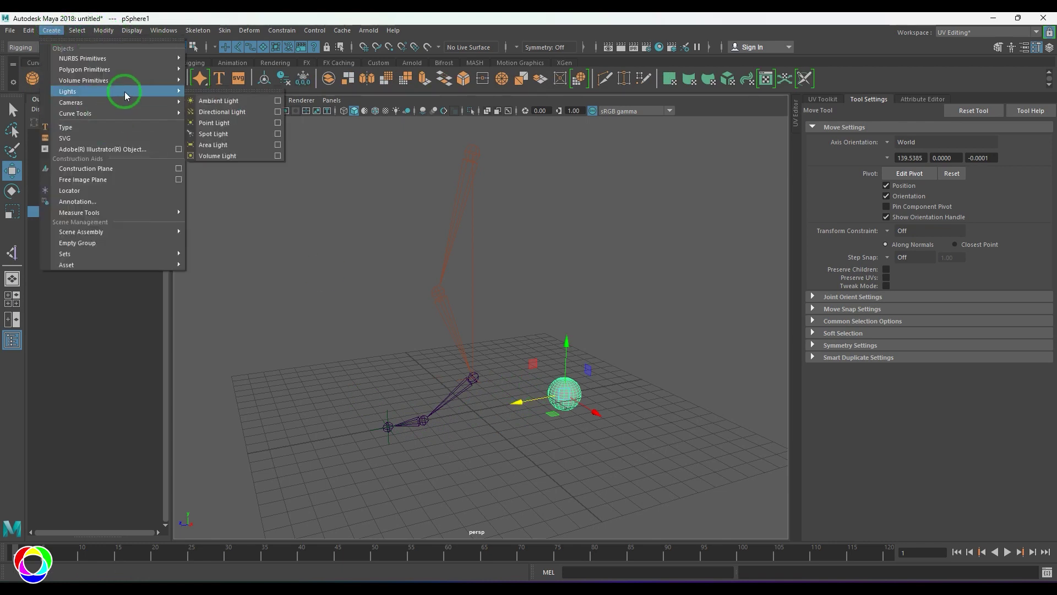
{"action": "left_click", "coordinate": [249, 133]}
{"action": "mouse_move", "coordinate": [448, 424]}
{"action": "left_mouse_down"}
{"action": "mouse_move", "coordinate": [401, 422]}
{"action": "mouse_move", "coordinate": [431, 418]}
{"action": "left_mouse_up"}
{"action": "left_click", "coordinate": [568, 446]}
Box-select the leg, locator, sphere and spot light together repeatedly to check which object type takes selection priority.
{"action": "left_click_drag", "start_coordinate": [272, 156], "coordinate": [707, 520]}
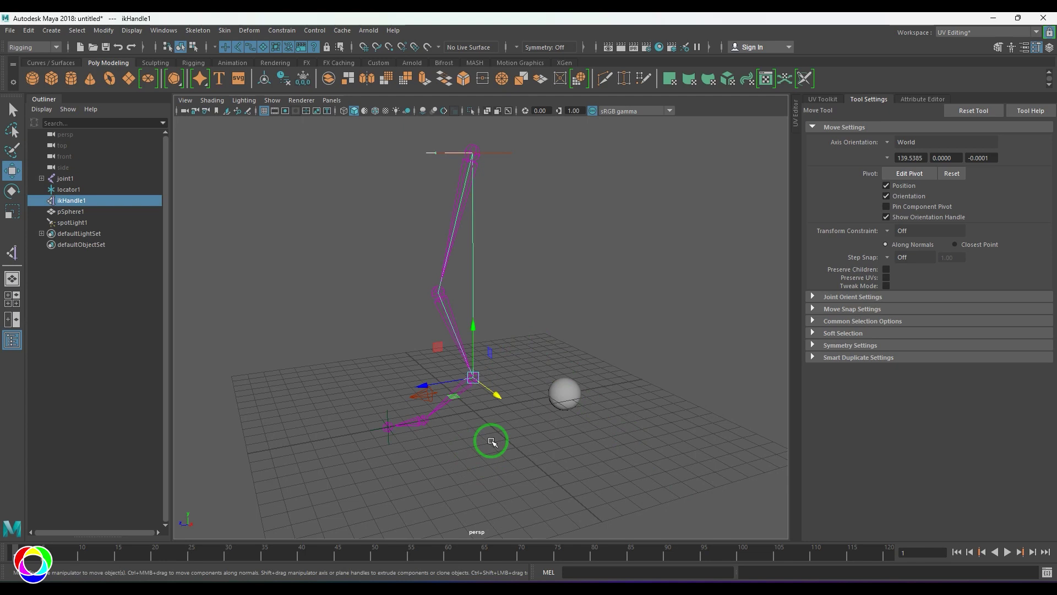
{"action": "left_click_drag", "start_coordinate": [319, 271], "coordinate": [652, 486]}
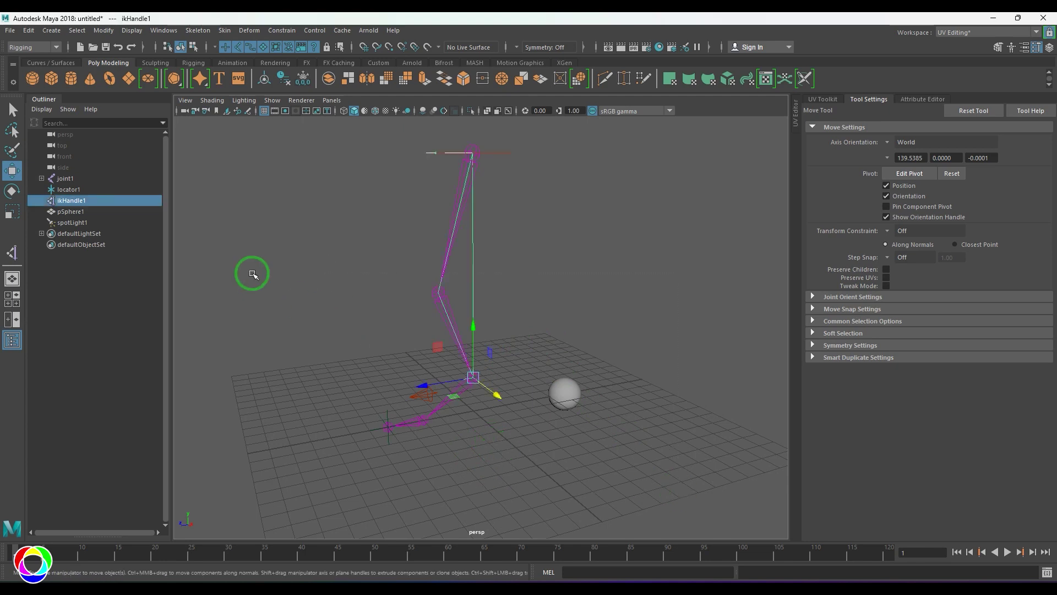
{"action": "left_click", "coordinate": [324, 265]}
{"action": "left_click_drag", "start_coordinate": [275, 257], "coordinate": [666, 491]}
{"action": "left_click_drag", "start_coordinate": [207, 234], "coordinate": [628, 520]}
{"action": "left_click", "coordinate": [533, 467]}
{"action": "left_click_drag", "start_coordinate": [260, 259], "coordinate": [588, 465]}
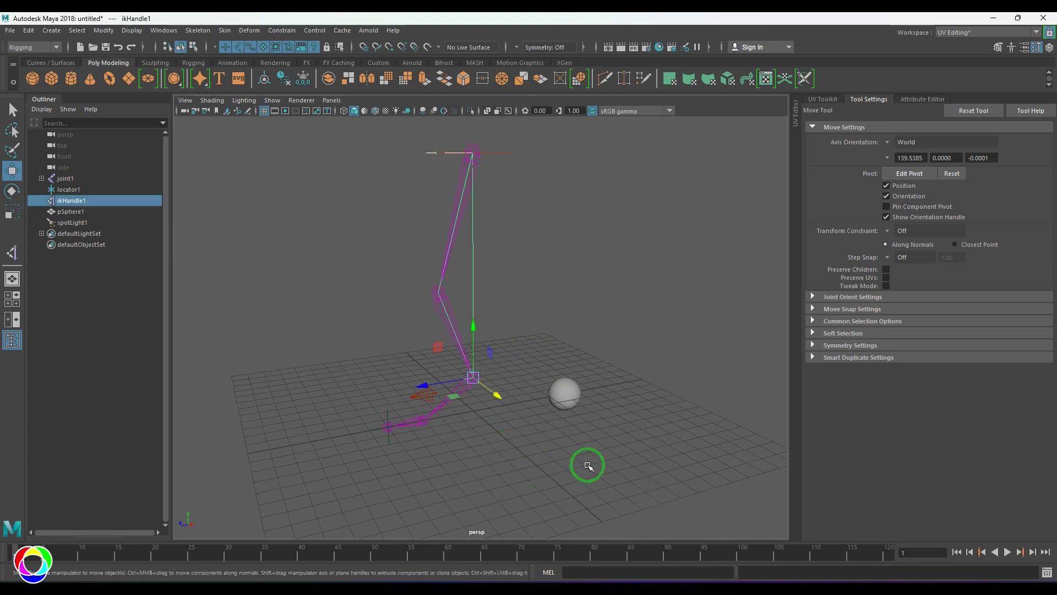
{"action": "left_click", "coordinate": [587, 455]}
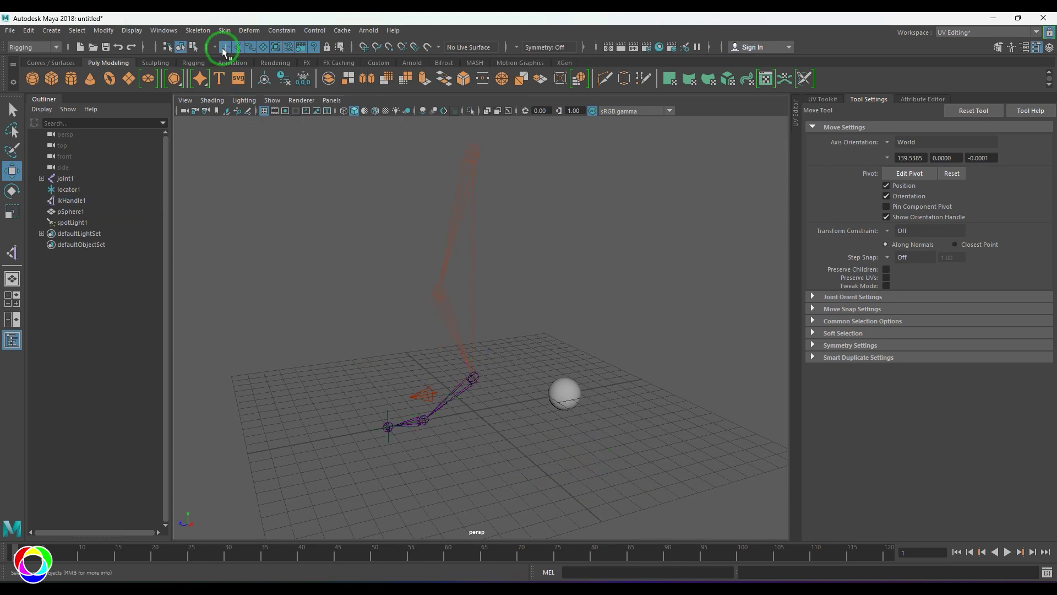
Turn off the handles selection mask and box-select the scene objects repeatedly to check whether joints take selection priority.
{"action": "left_click_drag", "start_coordinate": [333, 283], "coordinate": [751, 510]}
{"action": "left_click_drag", "start_coordinate": [274, 277], "coordinate": [687, 501]}
{"action": "left_click_drag", "start_coordinate": [344, 308], "coordinate": [618, 474]}
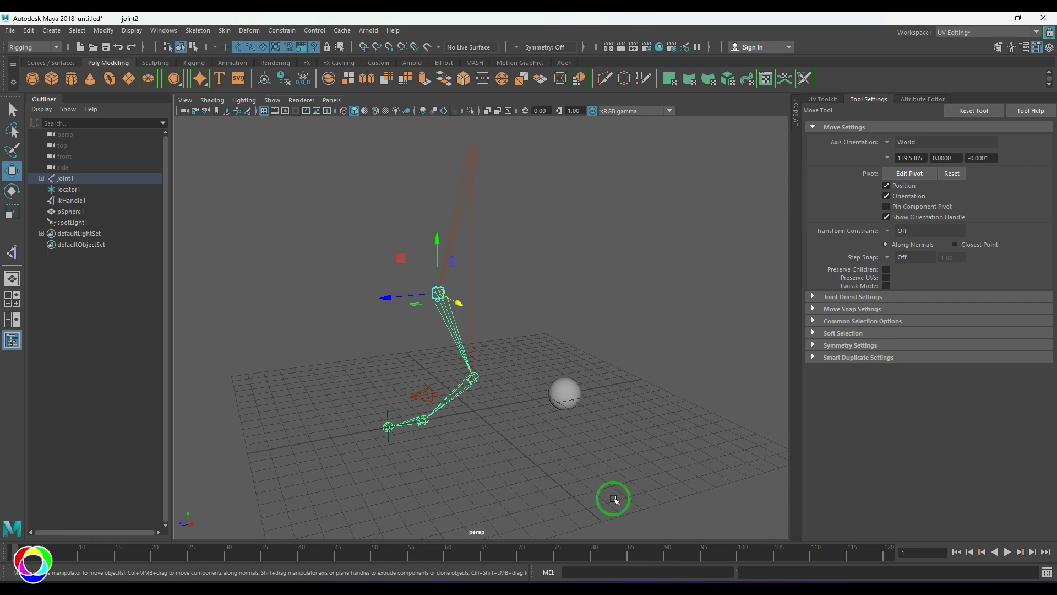
{"action": "left_click", "coordinate": [621, 478]}
{"action": "left_click_drag", "start_coordinate": [278, 163], "coordinate": [712, 537]}
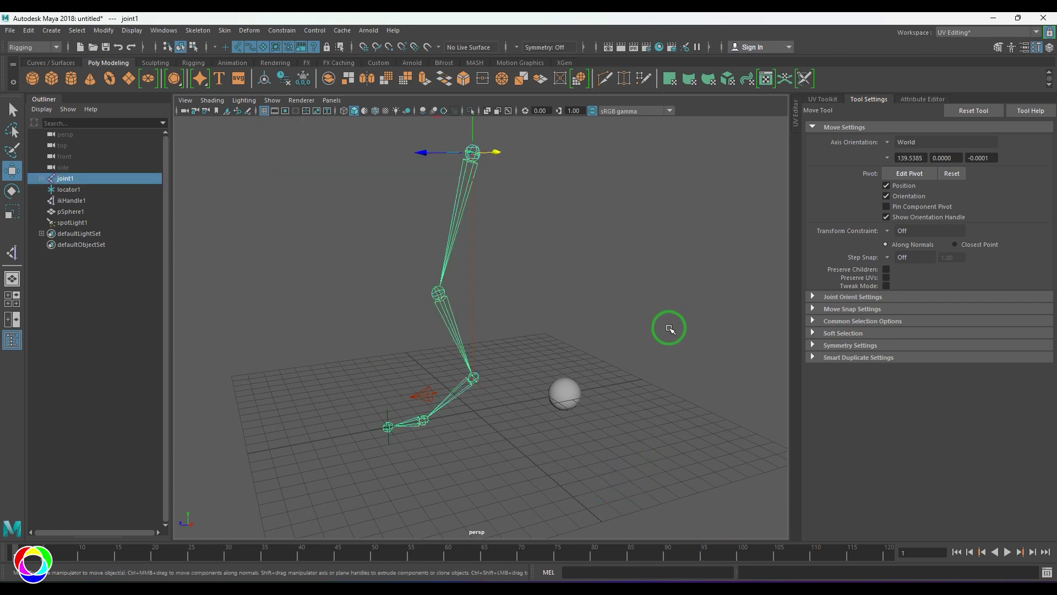
{"action": "left_click", "coordinate": [668, 328]}
{"action": "left_click_drag", "start_coordinate": [303, 142], "coordinate": [700, 547]}
{"action": "scroll", "coordinate": [577, 431], "scroll_direction": "down", "scroll_amount": 3}
{"action": "left_click", "coordinate": [333, 269]}
{"action": "left_click_drag", "start_coordinate": [314, 201], "coordinate": [781, 523]}
{"action": "scroll", "coordinate": [638, 465], "scroll_direction": "up", "scroll_amount": 3}
{"action": "left_click", "coordinate": [302, 165]}
{"action": "left_click_drag", "start_coordinate": [302, 165], "coordinate": [661, 455]}
{"action": "left_click", "coordinate": [341, 117]}
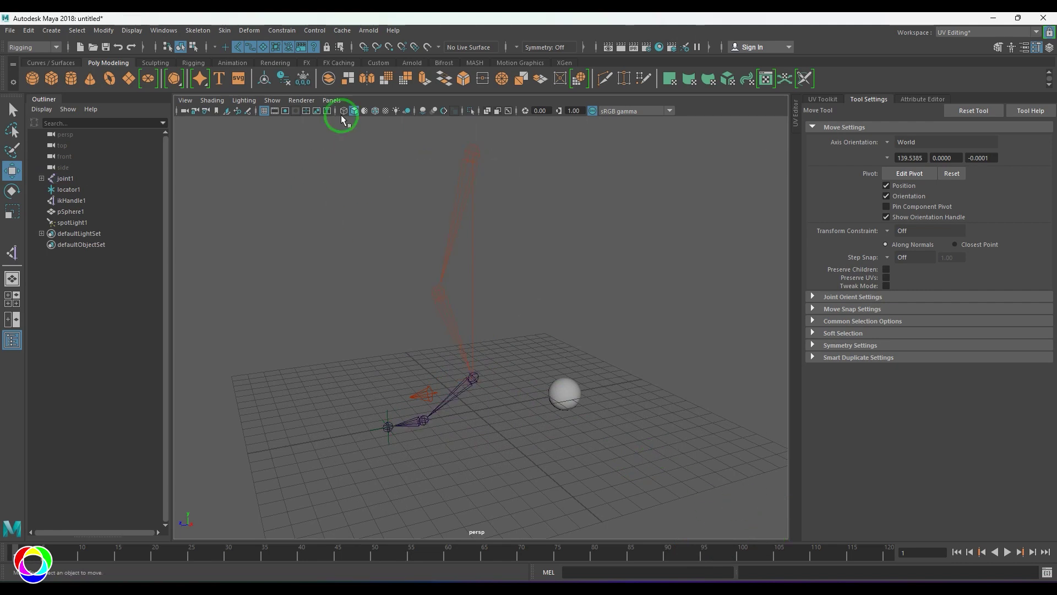
Turn off the joints selection mask, box-select the locator, sphere and spot light, and clear the selection.
{"action": "left_click", "coordinate": [235, 51]}
{"action": "left_click_drag", "start_coordinate": [326, 262], "coordinate": [816, 567]}
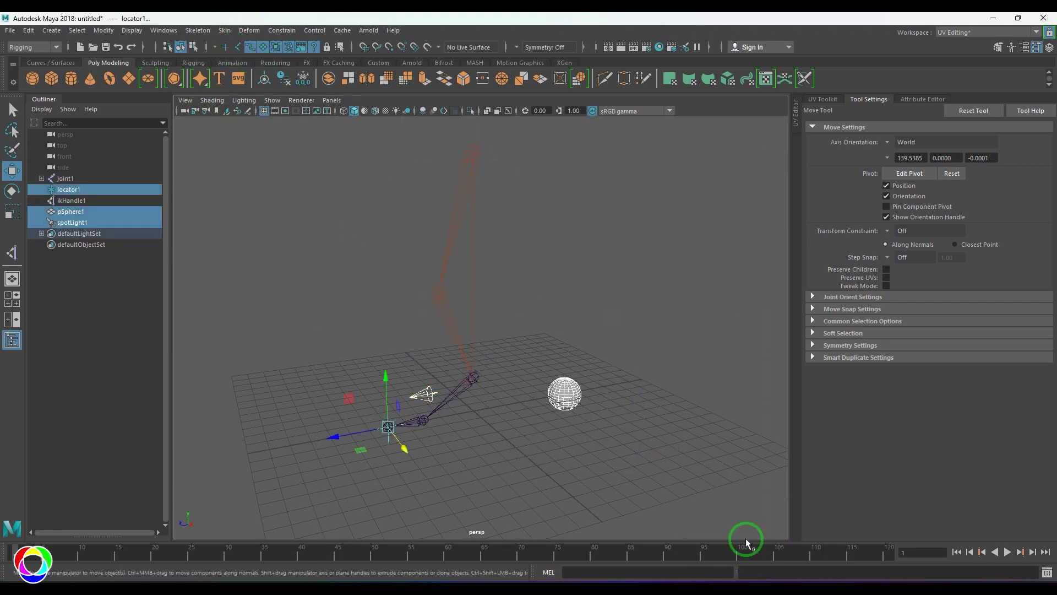
{"action": "left_click", "coordinate": [630, 468]}
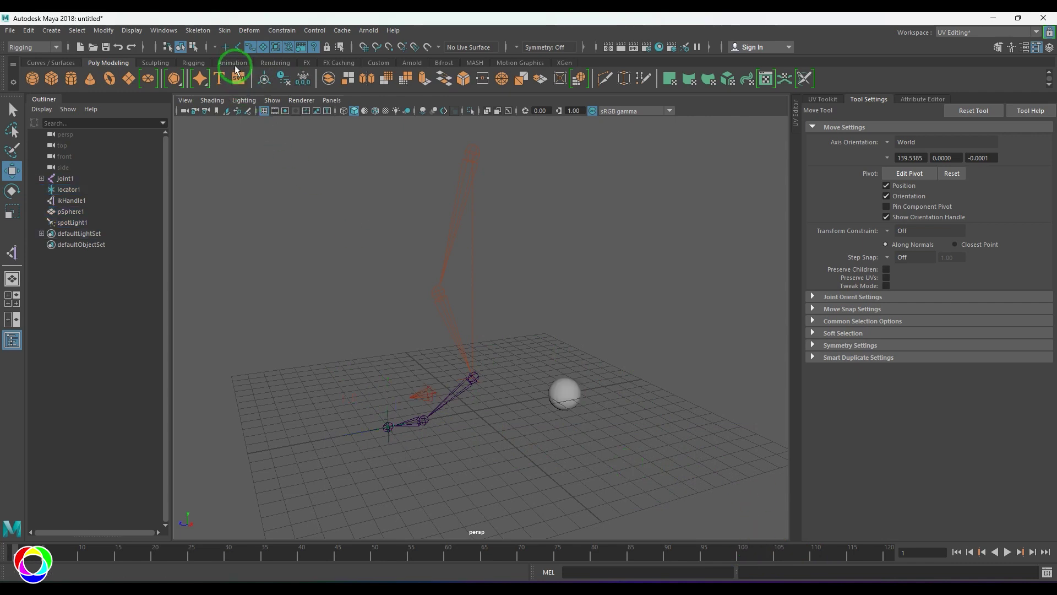
Turn the joints and handles selection masks back on and test them with a box selection.
{"action": "left_click", "coordinate": [237, 48]}
{"action": "left_click", "coordinate": [224, 48]}
{"action": "left_click_drag", "start_coordinate": [285, 325], "coordinate": [665, 500]}
{"action": "left_click", "coordinate": [526, 467]}
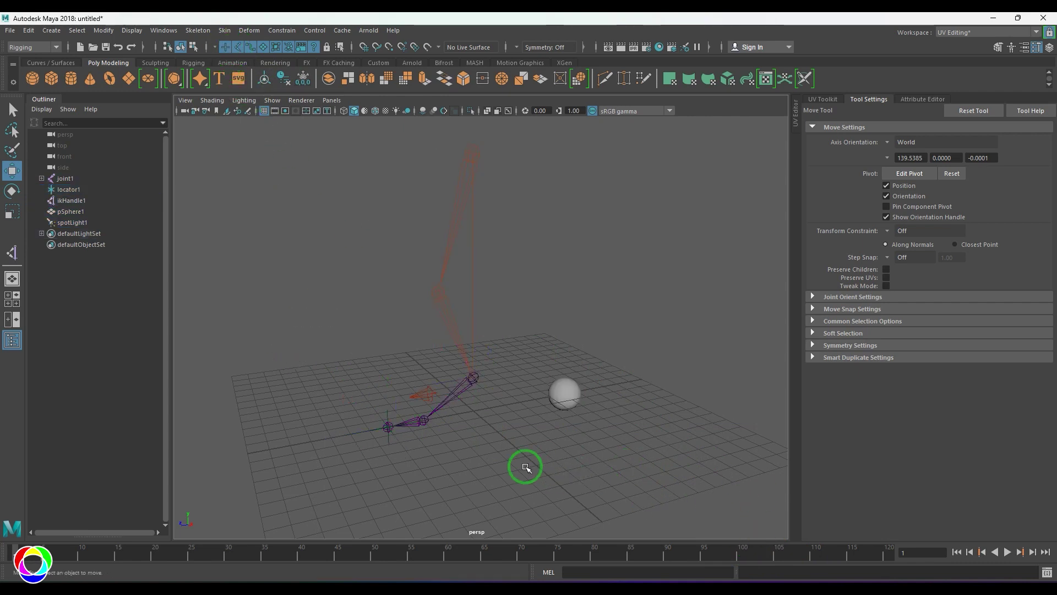
Delete the spot light and the polygon sphere.
{"action": "left_click", "coordinate": [423, 392]}
{"action": "key", "text": "Delete"}
{"action": "left_click_drag", "start_coordinate": [569, 369], "coordinate": [609, 426]}
{"action": "key", "text": "Delete"}
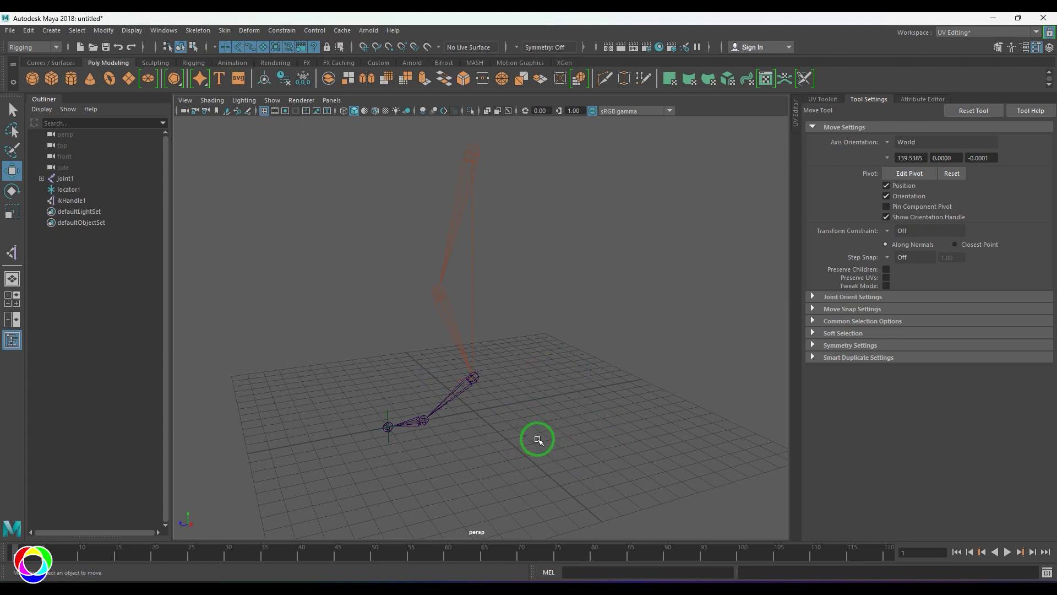
Select the IK handle at the ankle, move it freely up and forward to test the leg bend, and undo the move.
{"action": "left_click_drag", "start_coordinate": [454, 355], "coordinate": [456, 411]}
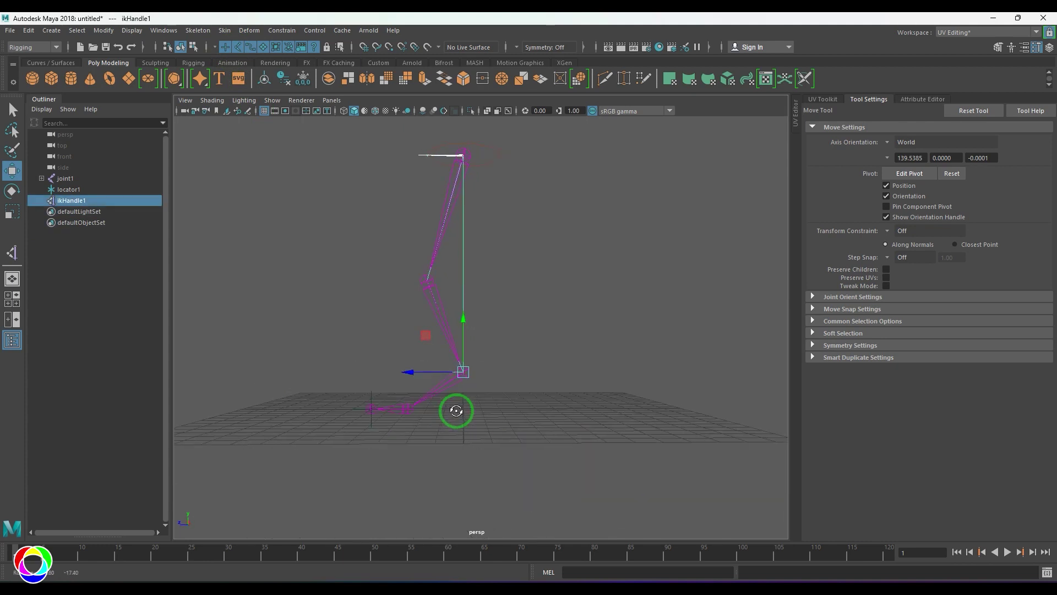
{"action": "left_click", "coordinate": [480, 420]}
{"action": "left_click_drag", "start_coordinate": [443, 346], "coordinate": [493, 406]}
{"action": "middle_click_drag", "start_coordinate": [427, 339], "coordinate": [330, 231]}
{"action": "left_click_drag", "start_coordinate": [331, 231], "coordinate": [418, 273]}
{"action": "key", "text": "ctrl+z"}
{"action": "left_click", "coordinate": [510, 326]}
{"action": "mouse_move", "coordinate": [514, 328]}
{"action": "left_mouse_down", "text": "alt"}
{"action": "mouse_move", "coordinate": [521, 340]}
{"action": "mouse_move", "coordinate": [514, 318]}
{"action": "left_mouse_up", "text": "alt"}
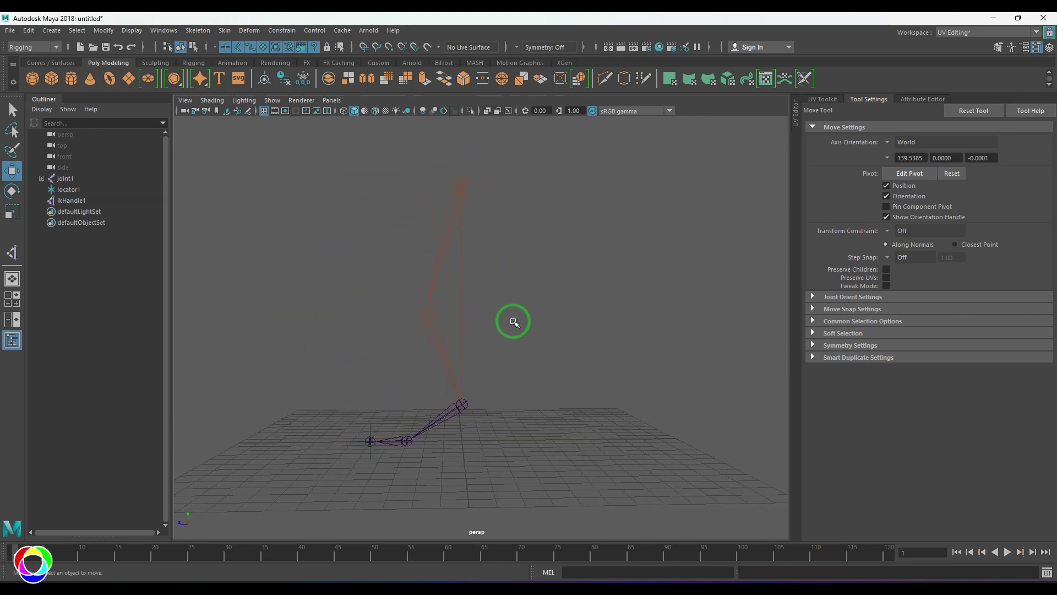
Move the leg's root joint vertically to test how the IK chain reacts, and undo the move.
{"action": "left_click", "coordinate": [465, 185]}
{"action": "left_click_drag", "start_coordinate": [463, 131], "coordinate": [464, 244]}
{"action": "key", "text": "ctrl+z"}
{"action": "key", "text": "ctrl+z"}
{"action": "key", "text": "ctrl+z"}
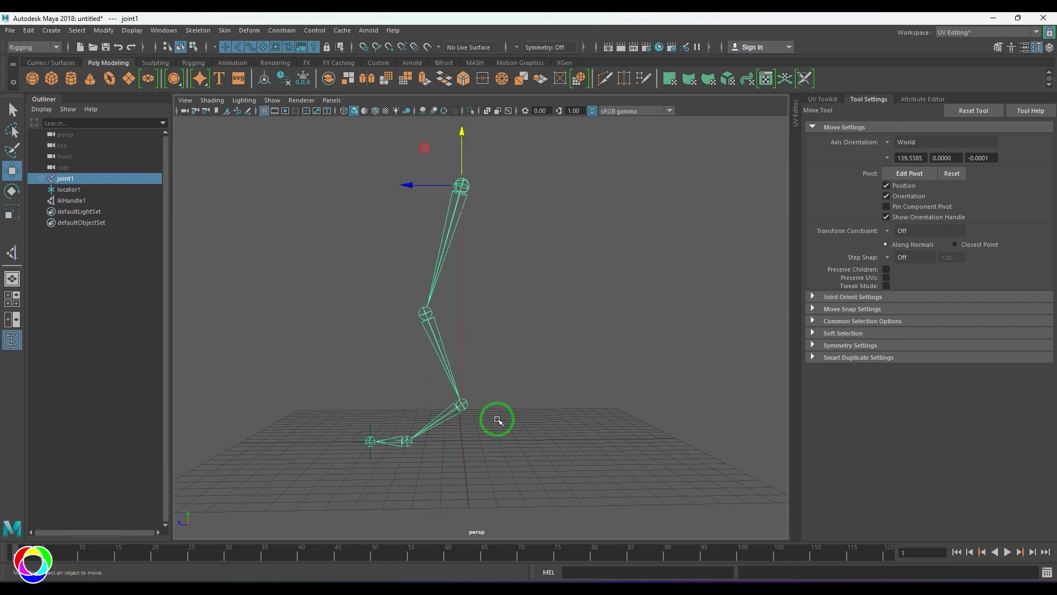
Set the IK handle's Stickiness to sticky and move the root joint down to test the planted ankle.
{"action": "left_click", "coordinate": [1024, 47]}
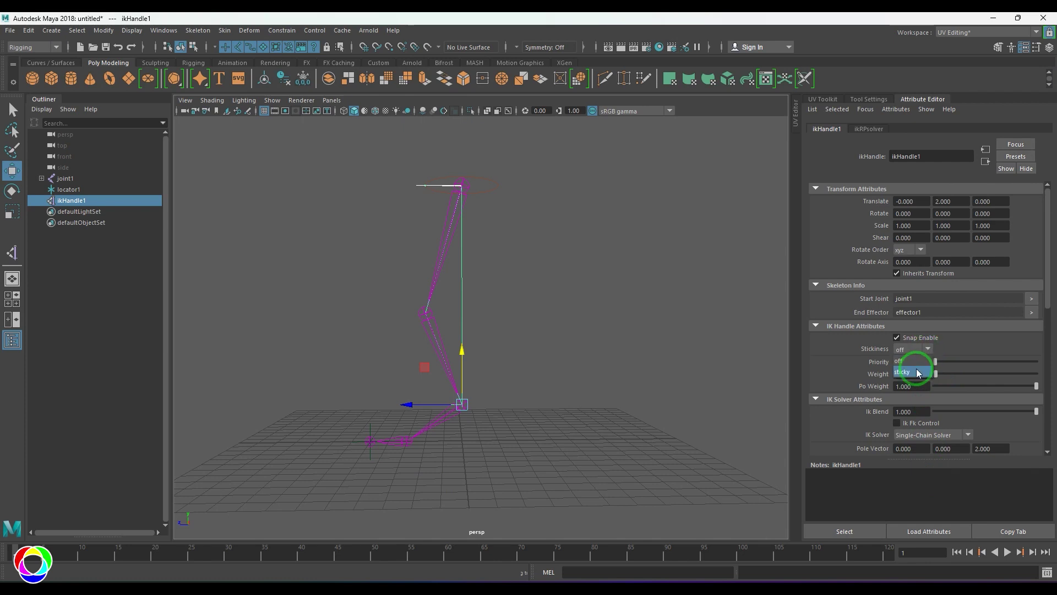
{"action": "left_click", "coordinate": [655, 366]}
{"action": "left_click", "coordinate": [462, 181]}
{"action": "left_click_drag", "start_coordinate": [463, 144], "coordinate": [490, 211]}
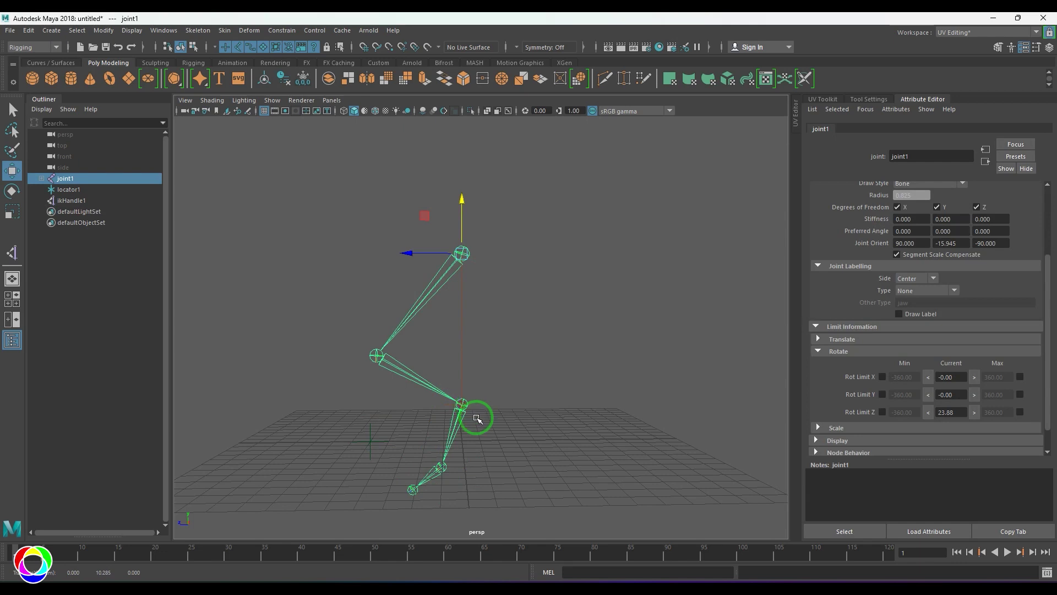
Undo the root joint move and set the IK handle's Stickiness to off.
{"action": "key", "text": "ctrl+z"}
{"action": "key", "text": "ctrl+z"}
{"action": "key", "text": "ctrl+z"}
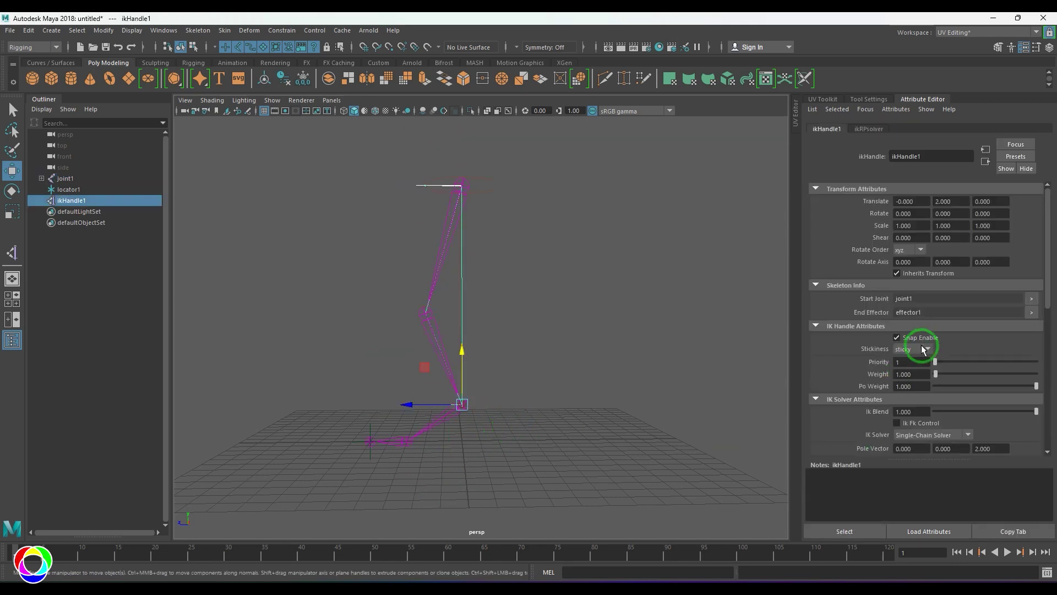
{"action": "left_click_drag", "start_coordinate": [925, 349], "coordinate": [920, 363]}
{"action": "left_click", "coordinate": [921, 364]}
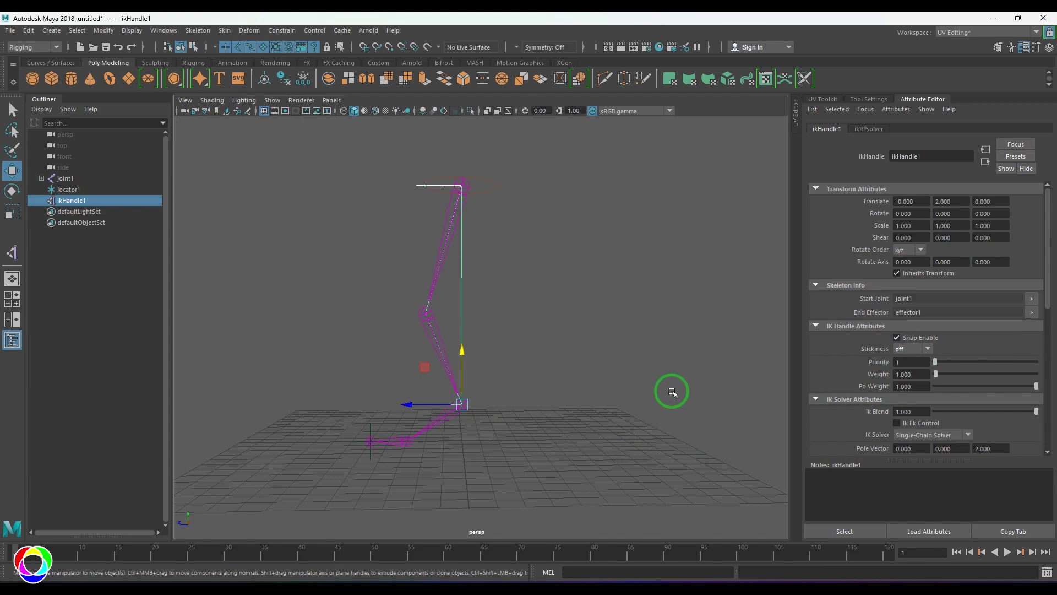
Select the leg's root joint, move it down to test the ankle with stickiness off, and undo the move.
{"action": "left_click", "coordinate": [550, 295]}
{"action": "left_click_drag", "start_coordinate": [445, 167], "coordinate": [479, 205]}
{"action": "left_click_drag", "start_coordinate": [462, 150], "coordinate": [476, 252]}
{"action": "key", "text": "ctrl+z"}
{"action": "key", "text": "ctrl+z"}
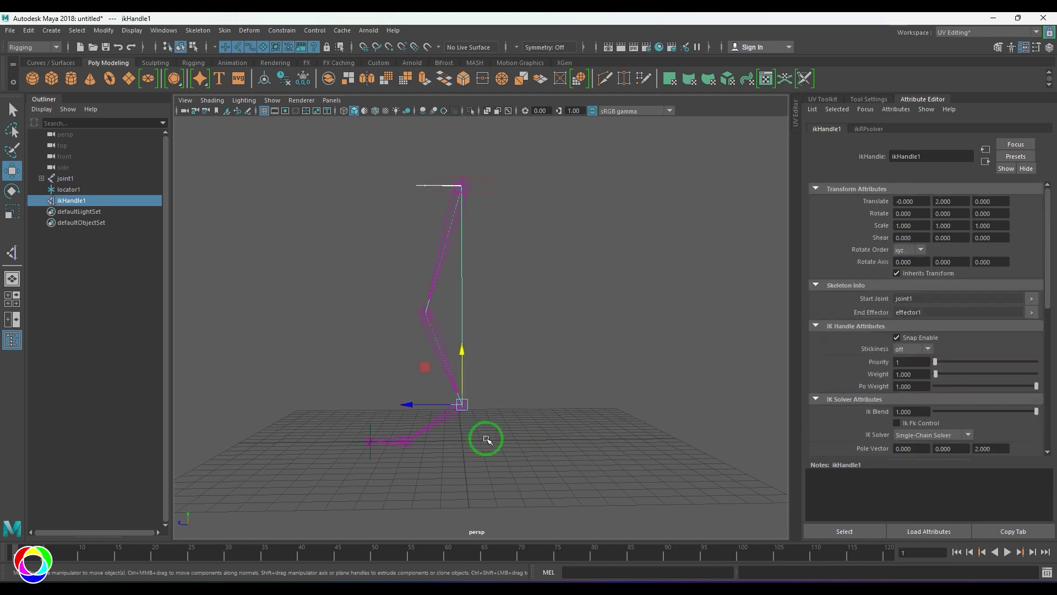
Set the IK handle's Stickiness to sticky and clear the selection.
{"action": "left_click_drag", "start_coordinate": [914, 349], "coordinate": [915, 373]}
{"action": "left_click", "coordinate": [915, 372]}
{"action": "left_click", "coordinate": [606, 364]}
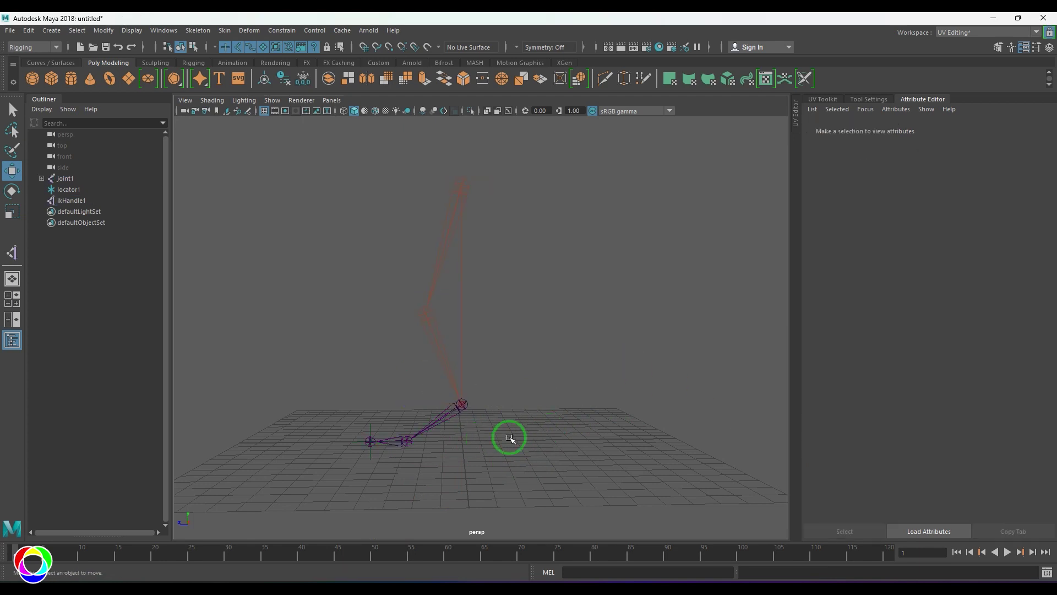
Move the leg's root joint down to test how the foot rotates with the sticky IK handle, and undo the move.
{"action": "left_click_drag", "start_coordinate": [422, 166], "coordinate": [484, 209]}
{"action": "left_click", "coordinate": [540, 242]}
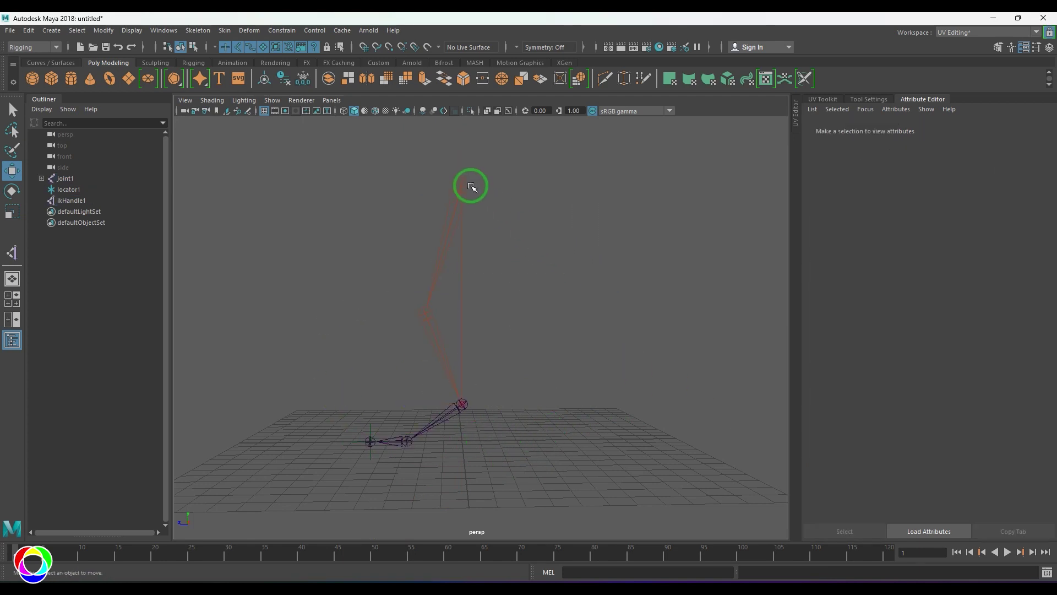
{"action": "left_click", "coordinate": [465, 185]}
{"action": "left_click_drag", "start_coordinate": [462, 148], "coordinate": [498, 204]}
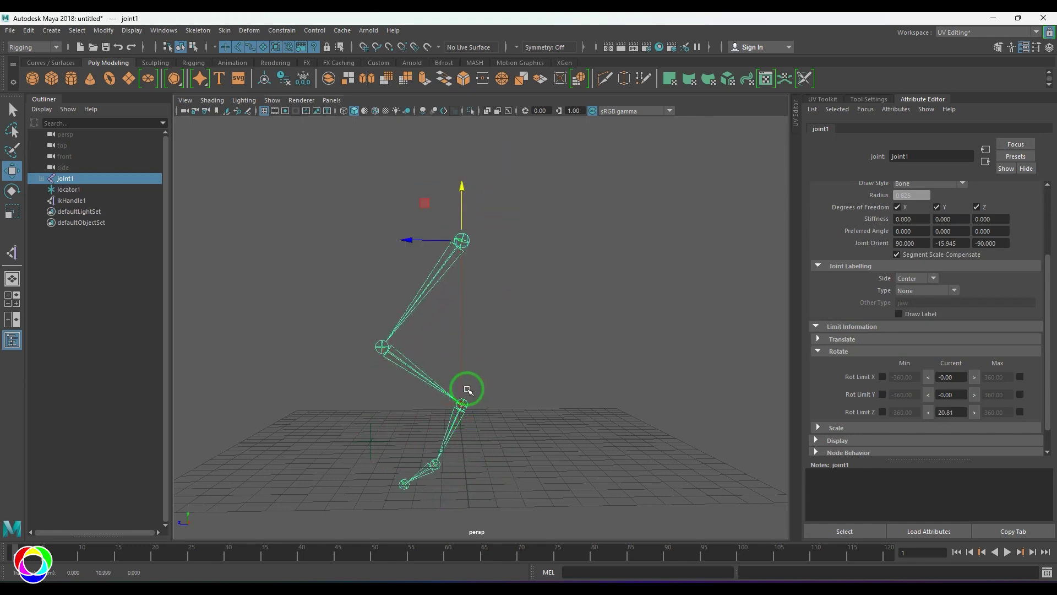
{"action": "key", "text": "ctrl+z"}
Orient-constrain the ankle joint to the locator at the toe tip with Maintain offset enabled.
{"action": "left_click", "coordinate": [463, 403]}
{"action": "left_click_drag", "start_coordinate": [544, 395], "coordinate": [548, 424], "text": "alt"}
{"action": "middle_click_drag", "start_coordinate": [547, 424], "coordinate": [562, 354], "text": "alt"}
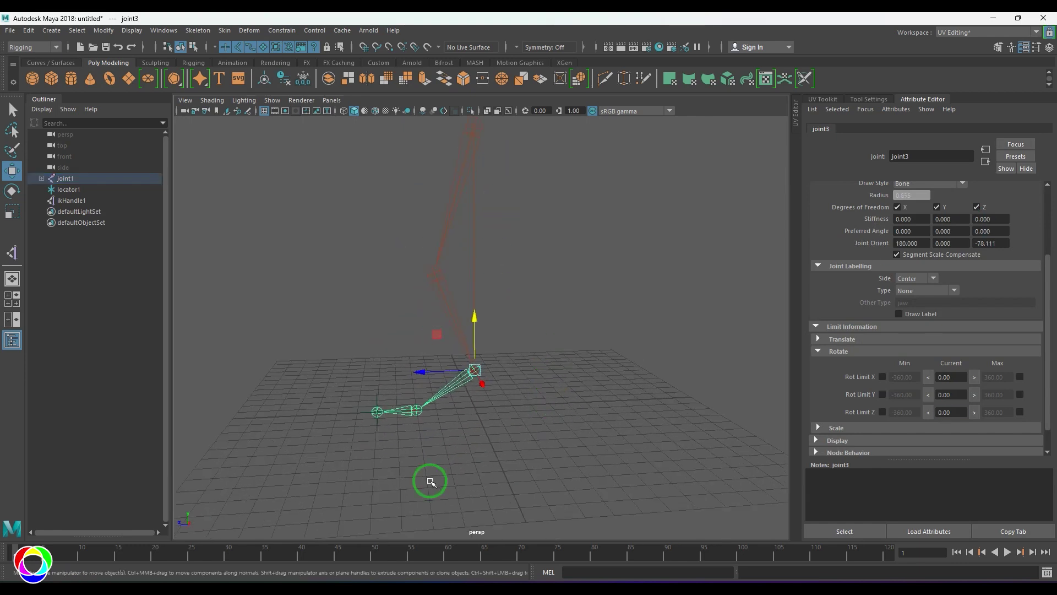
{"action": "left_click", "coordinate": [396, 439]}
{"action": "left_click", "coordinate": [378, 412]}
{"action": "left_click", "coordinate": [474, 370], "text": "shift"}
{"action": "left_click", "coordinate": [282, 30]}
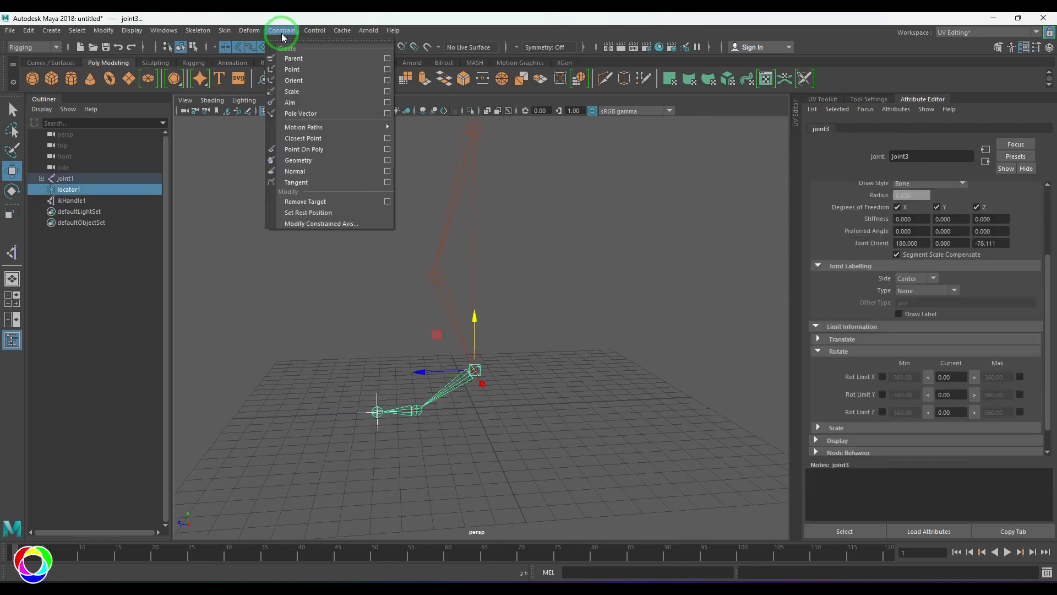
{"action": "left_click", "coordinate": [387, 80]}
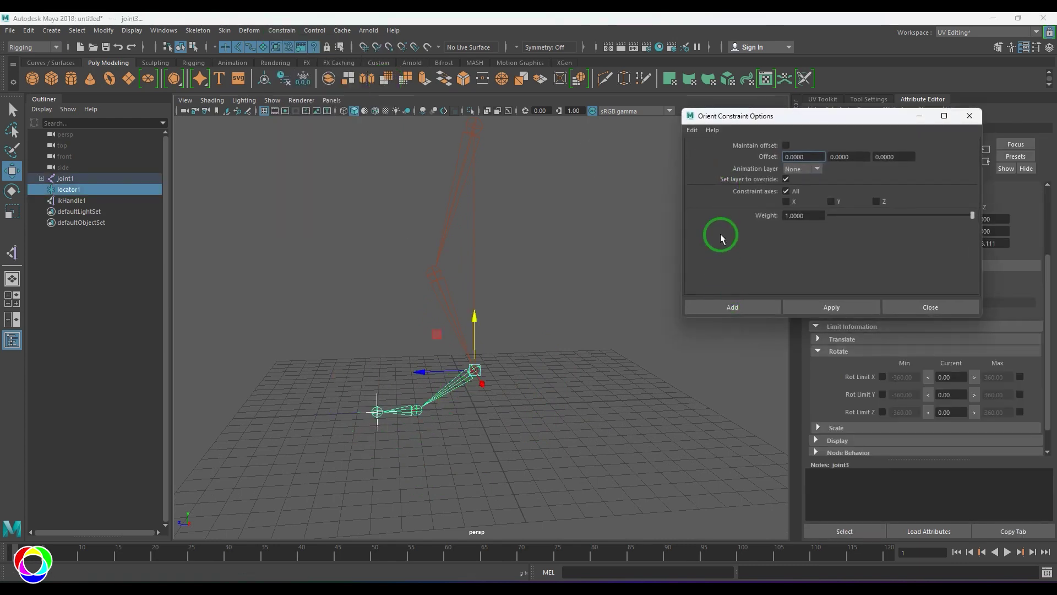
{"action": "left_click", "coordinate": [786, 146]}
{"action": "left_click", "coordinate": [728, 308]}
{"action": "left_click", "coordinate": [548, 286]}
Move the root joint down to test the orient-constrained foot, and undo the move.
{"action": "scroll", "coordinate": [477, 181], "scroll_direction": "down", "scroll_amount": 2}
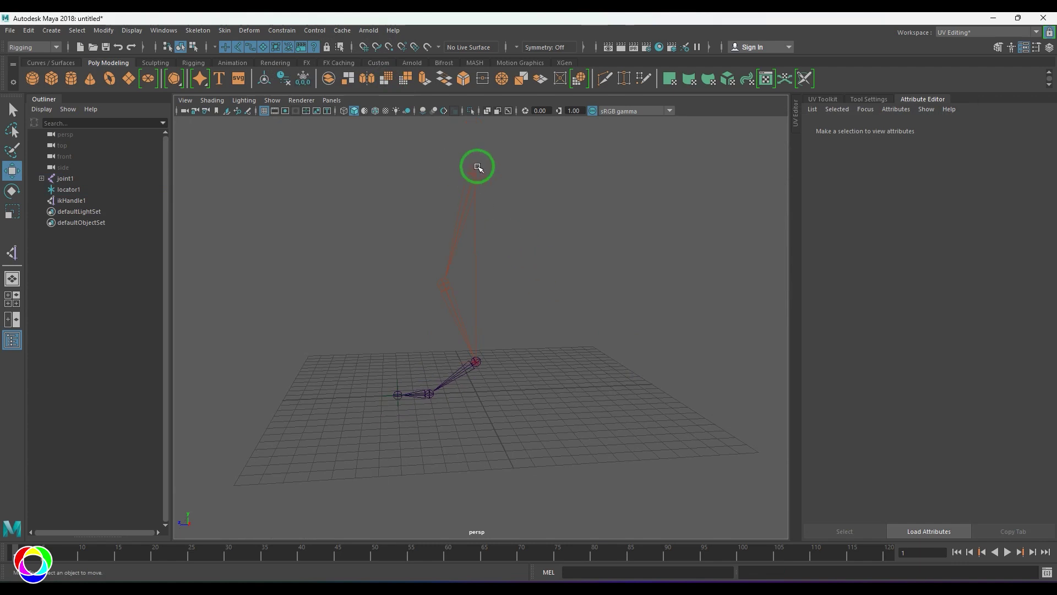
{"action": "left_click", "coordinate": [477, 168]}
{"action": "left_click_drag", "start_coordinate": [479, 220], "coordinate": [473, 277]}
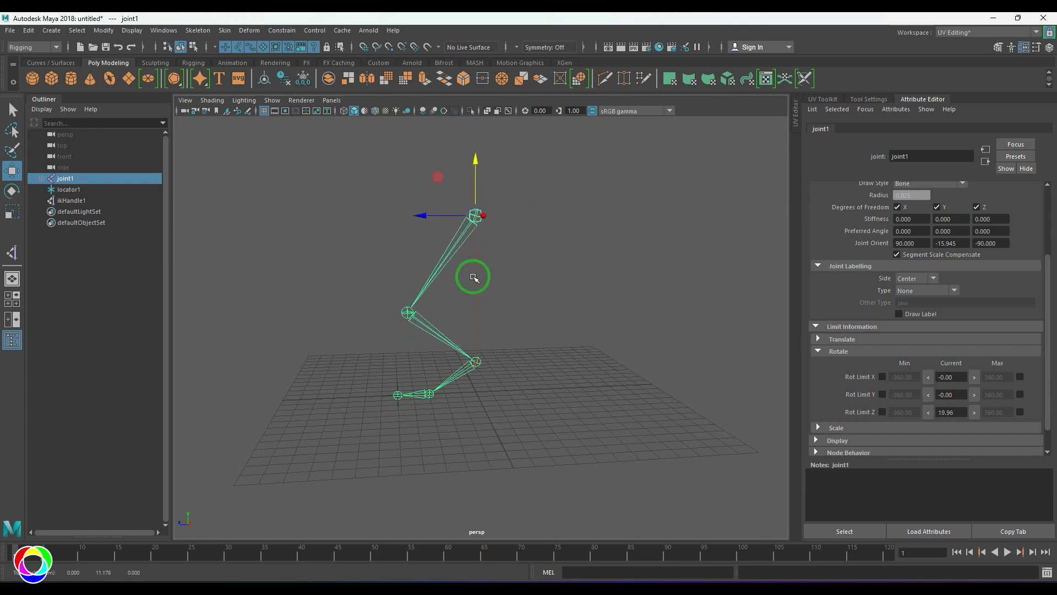
{"action": "key", "text": "ctrl+z"}
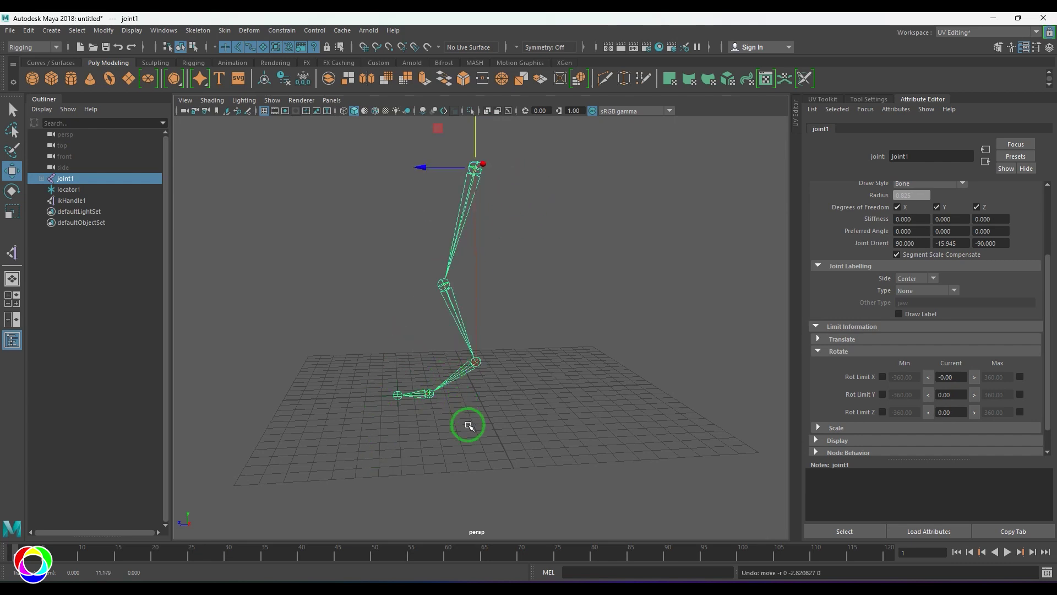
Select the locator at the toe tip and move it behind the ankle.
{"action": "middle_click_drag", "start_coordinate": [427, 382], "coordinate": [429, 347], "text": "alt"}
{"action": "scroll", "coordinate": [427, 355], "scroll_direction": "up", "scroll_amount": 4}
{"action": "left_click_drag", "start_coordinate": [420, 367], "coordinate": [437, 374]}
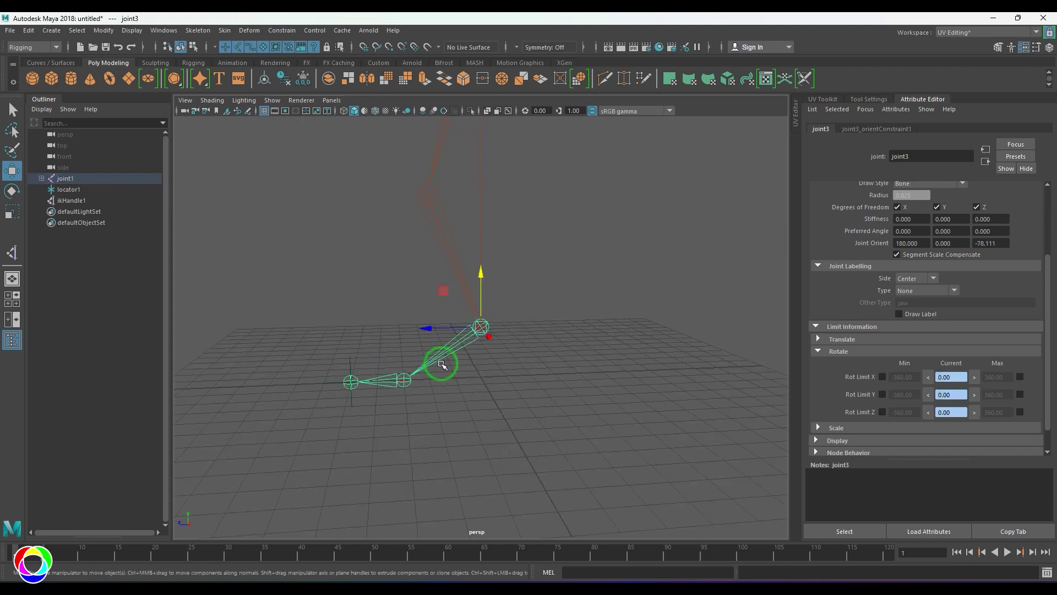
{"action": "left_click", "coordinate": [437, 378]}
{"action": "left_click", "coordinate": [352, 385]}
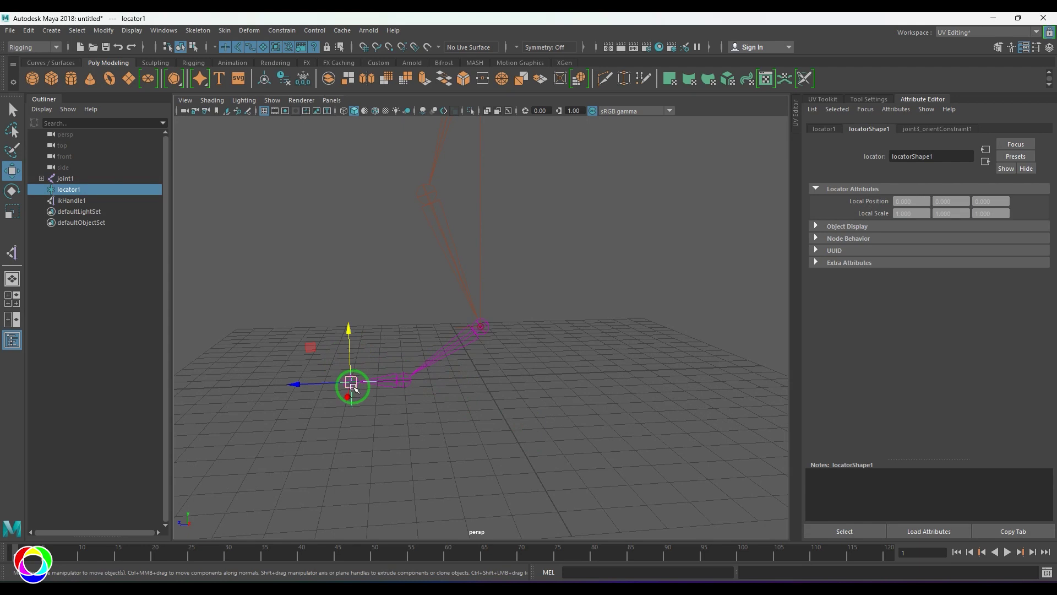
{"action": "left_click_drag", "start_coordinate": [352, 386], "coordinate": [540, 380]}
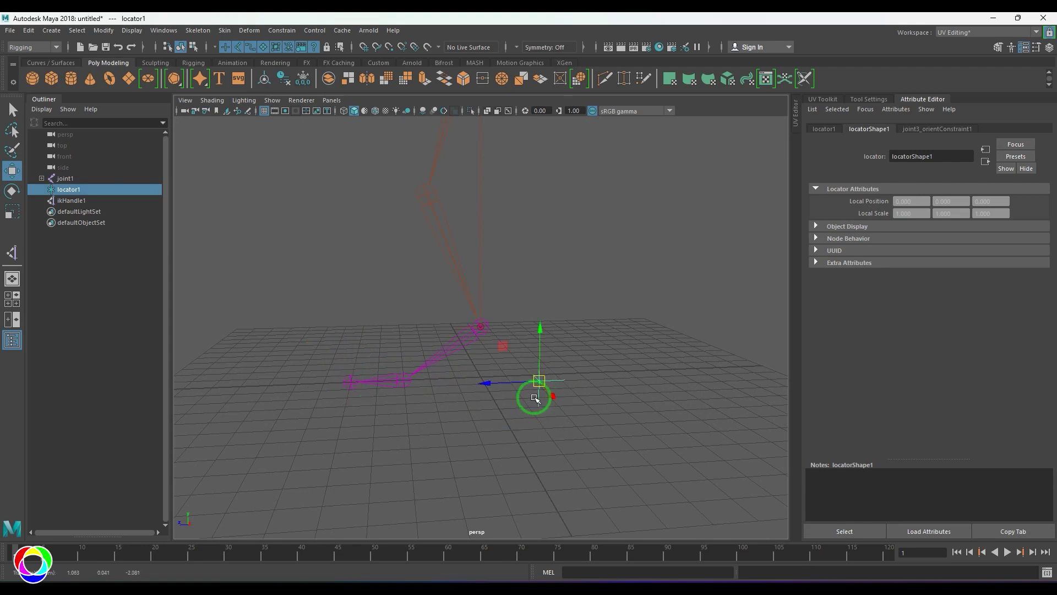
Rotate the locator behind the ankle to test its control over the foot, and undo the rotation.
{"action": "key", "text": "e"}
{"action": "left_click_drag", "start_coordinate": [526, 339], "coordinate": [514, 364]}
{"action": "key", "text": "ctrl+z"}
{"action": "left_click", "coordinate": [599, 388]}
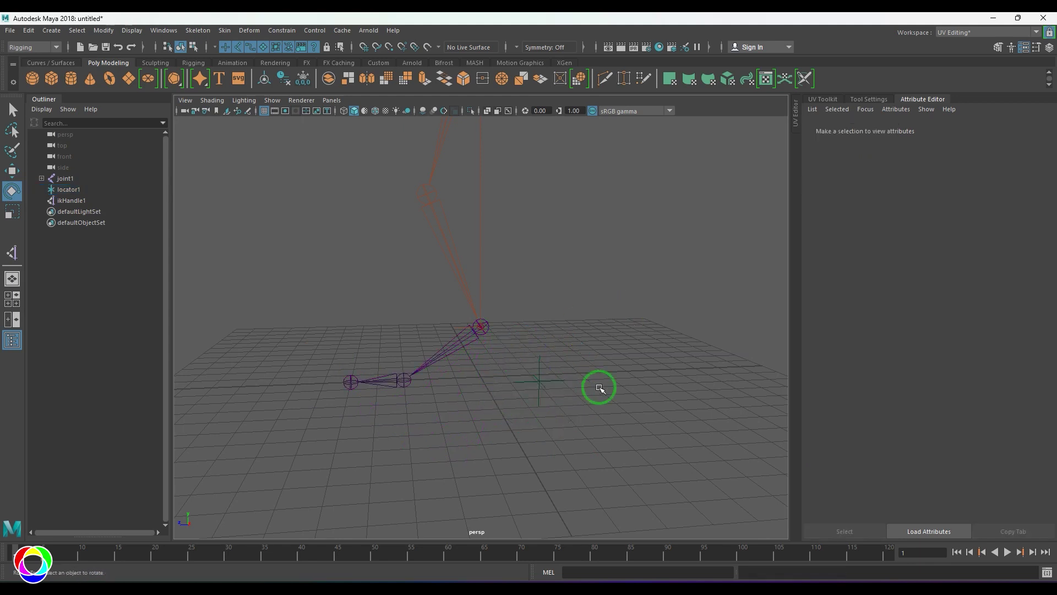
{"action": "left_click", "coordinate": [541, 380]}
{"action": "left_click", "coordinate": [447, 347], "text": "shift"}
{"action": "left_click", "coordinate": [594, 357]}
Lower the root joint with the locator behind the ankle to test the foot's orientation, and undo the move.
{"action": "scroll", "coordinate": [583, 355], "scroll_direction": "down", "scroll_amount": 2}
{"action": "middle_click_drag", "start_coordinate": [566, 349], "coordinate": [564, 427], "text": "alt"}
{"action": "scroll", "coordinate": [534, 380], "scroll_direction": "down", "scroll_amount": 3}
{"action": "left_click", "coordinate": [478, 218]}
{"action": "key", "text": "w"}
{"action": "left_click_drag", "start_coordinate": [477, 182], "coordinate": [478, 283]}
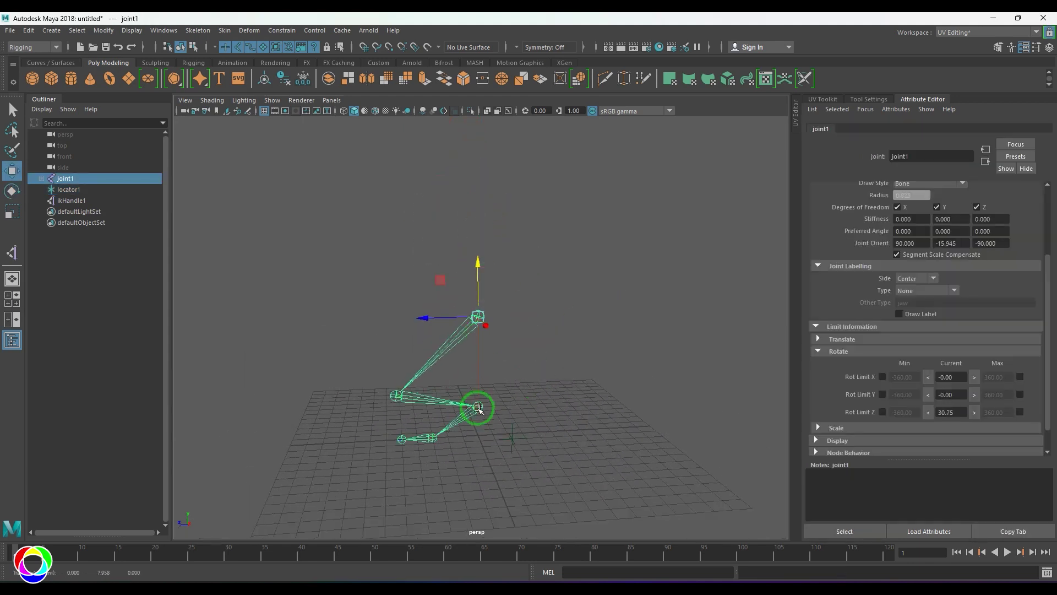
{"action": "left_click_drag", "start_coordinate": [504, 431], "coordinate": [534, 454]}
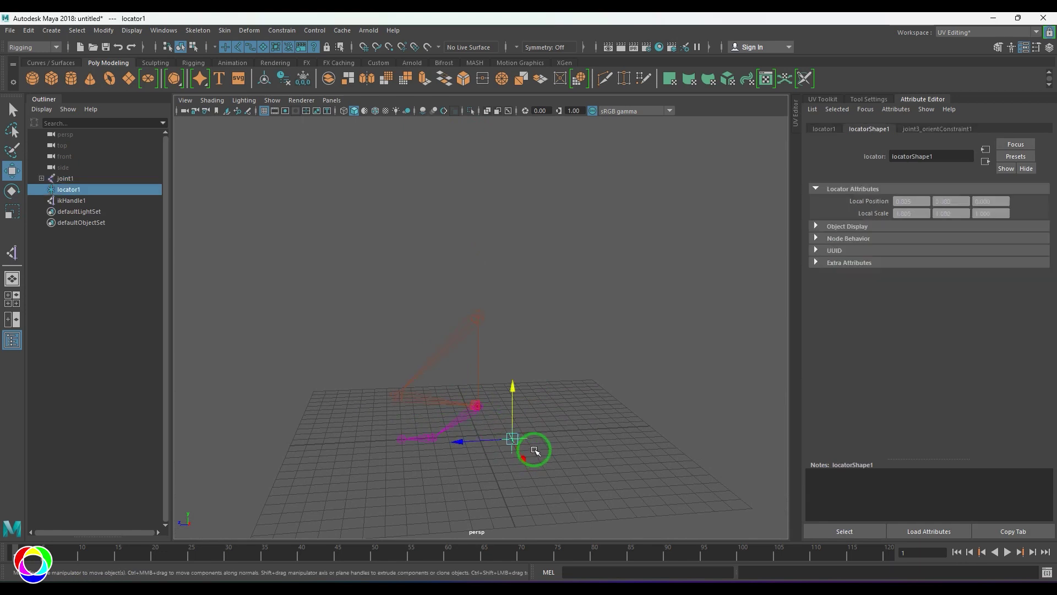
{"action": "left_click_drag", "start_coordinate": [450, 269], "coordinate": [510, 342]}
{"action": "key", "text": "ctrl+z"}
{"action": "key", "text": "ctrl+z"}
{"action": "key", "text": "ctrl+z"}
{"action": "key", "text": "ctrl+z"}
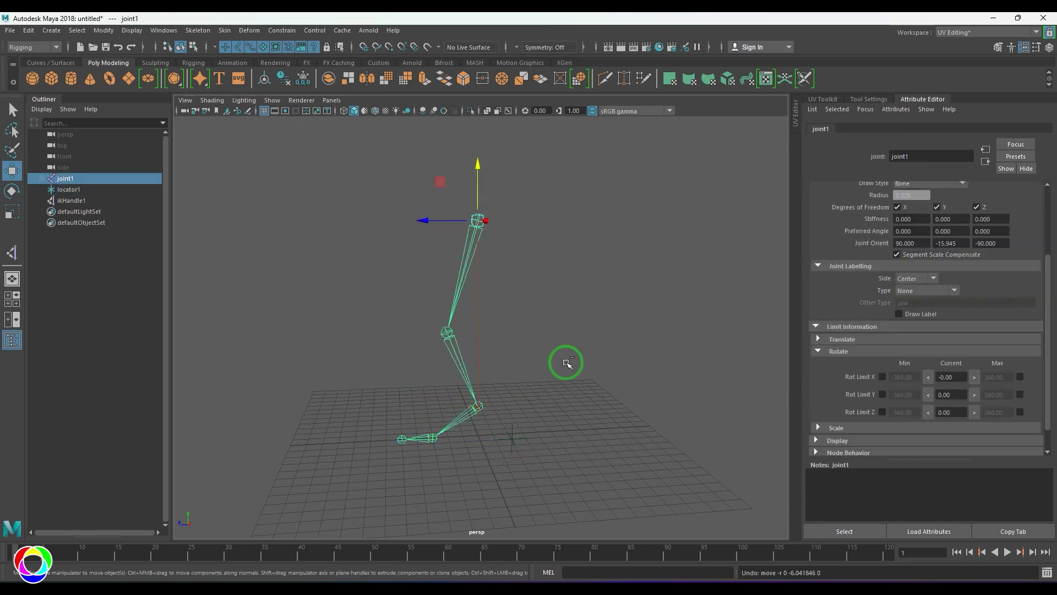
Reselect the root joint, lower it again to bend the knee, and undo that move.
{"action": "left_click_drag", "start_coordinate": [461, 230], "coordinate": [491, 245]}
{"action": "left_click_drag", "start_coordinate": [486, 200], "coordinate": [474, 339]}
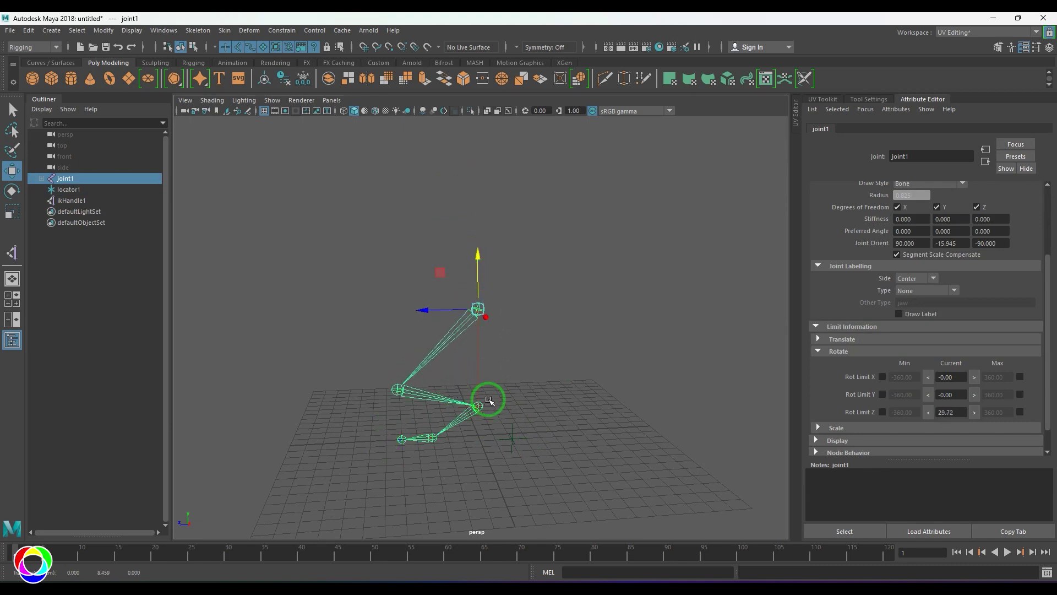
{"action": "key", "text": "ctrl+z"}
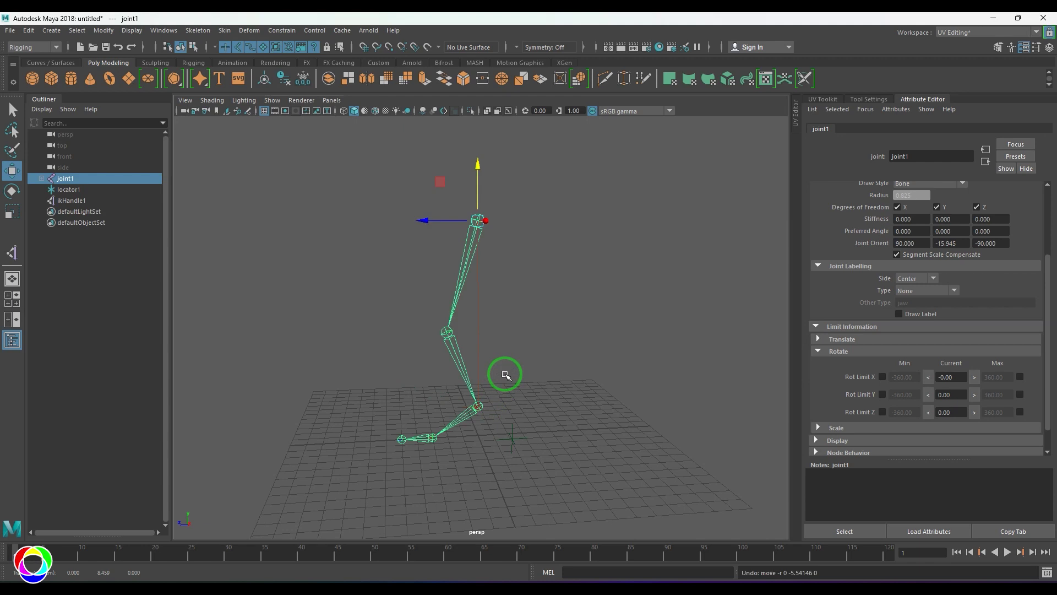
Select the IK handle at the ankle and switch the viewport background to light grey.
{"action": "left_click", "coordinate": [477, 408]}
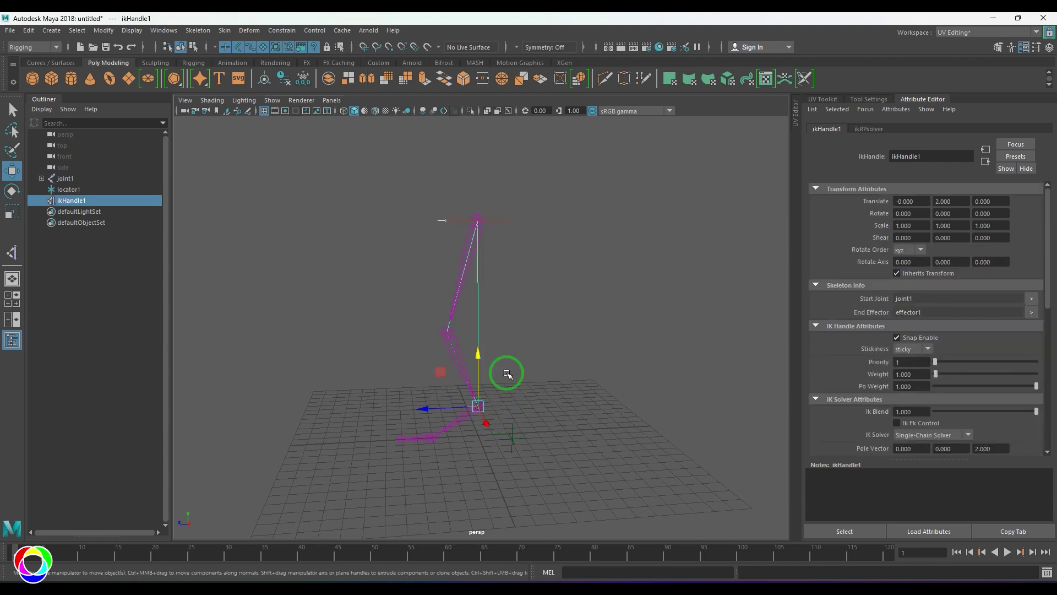
{"action": "left_click_drag", "start_coordinate": [502, 375], "coordinate": [514, 392], "text": "alt"}
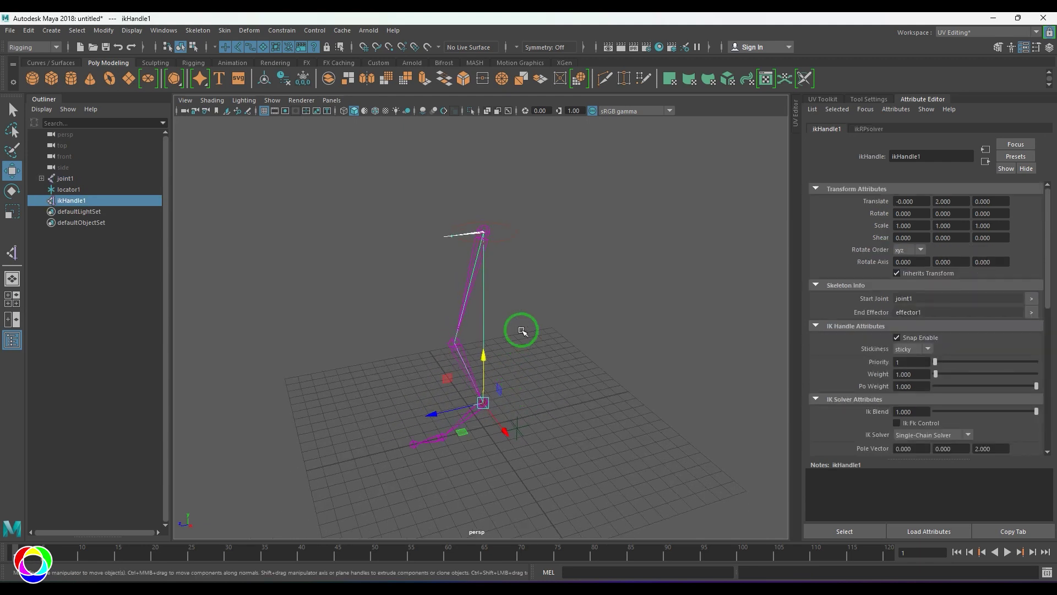
{"action": "left_click_drag", "start_coordinate": [521, 331], "coordinate": [525, 349], "text": "alt"}
{"action": "key", "text": "alt+b"}
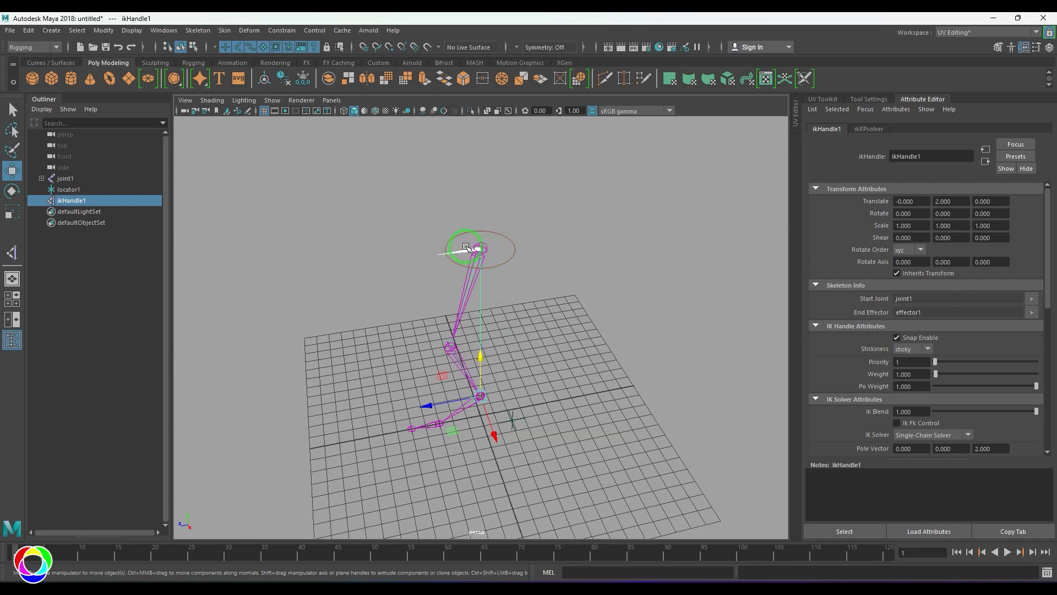
Vary the IK handle's Pole Vector X, including a value of 5, to test the knee direction, and restore it to 0.
{"action": "scroll", "coordinate": [959, 373], "scroll_direction": "down", "scroll_amount": 6}
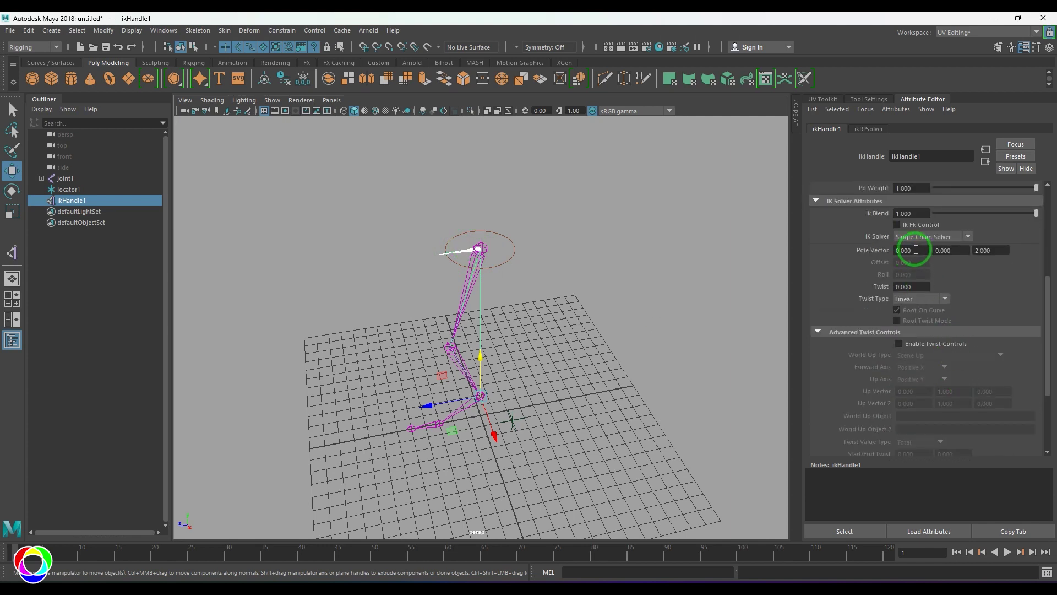
{"action": "left_click_drag", "start_coordinate": [916, 250], "coordinate": [788, 249], "text": "ctrl"}
{"action": "type", "text": "0"}
{"action": "key", "text": "Return"}
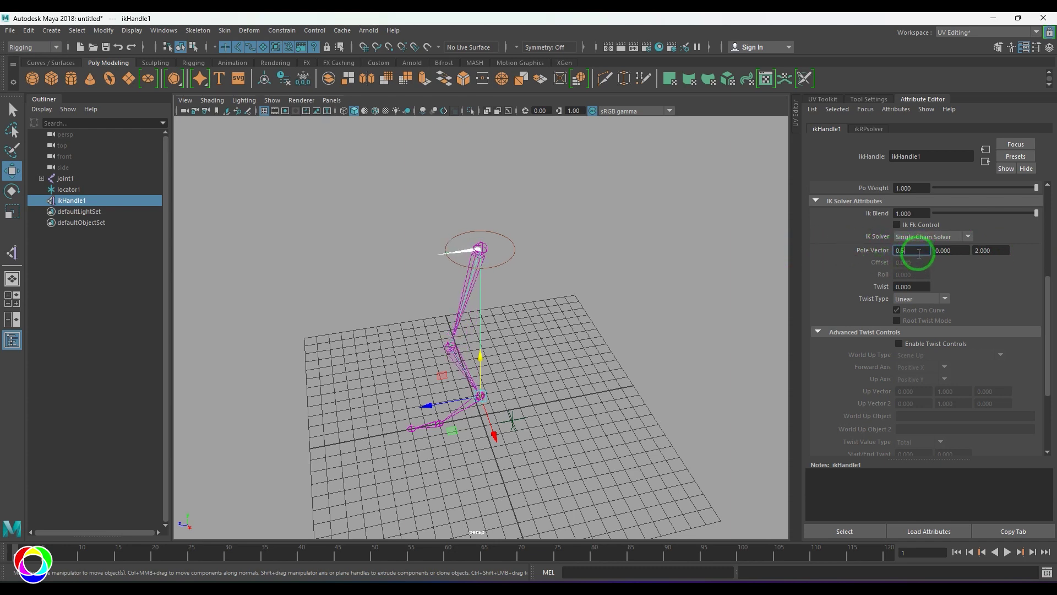
{"action": "key", "text": "Return"}
{"action": "key", "text": "Return"}
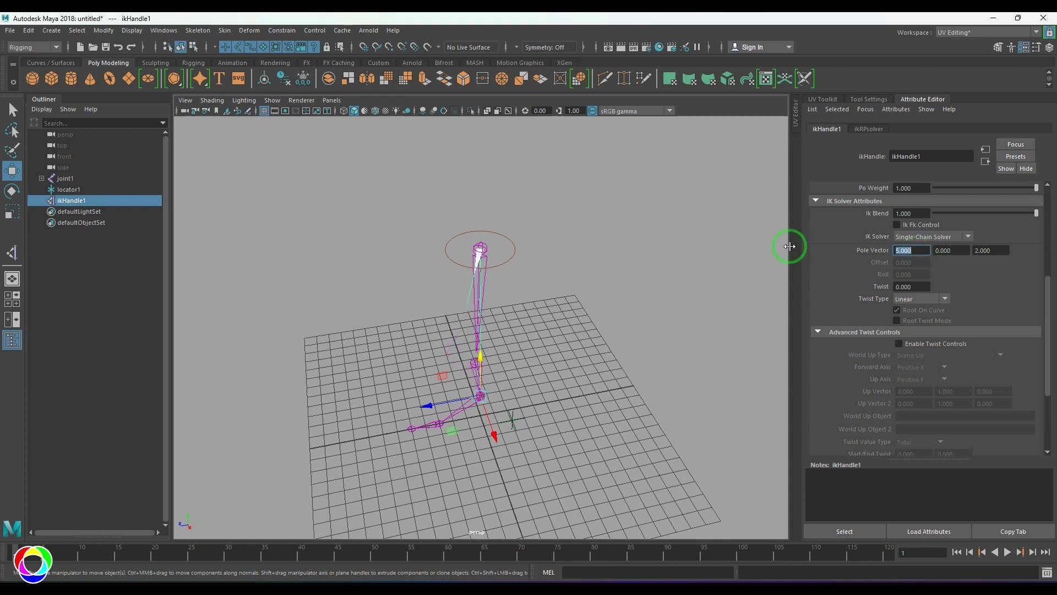
{"action": "type", "text": "0"}
{"action": "key", "text": "Return"}
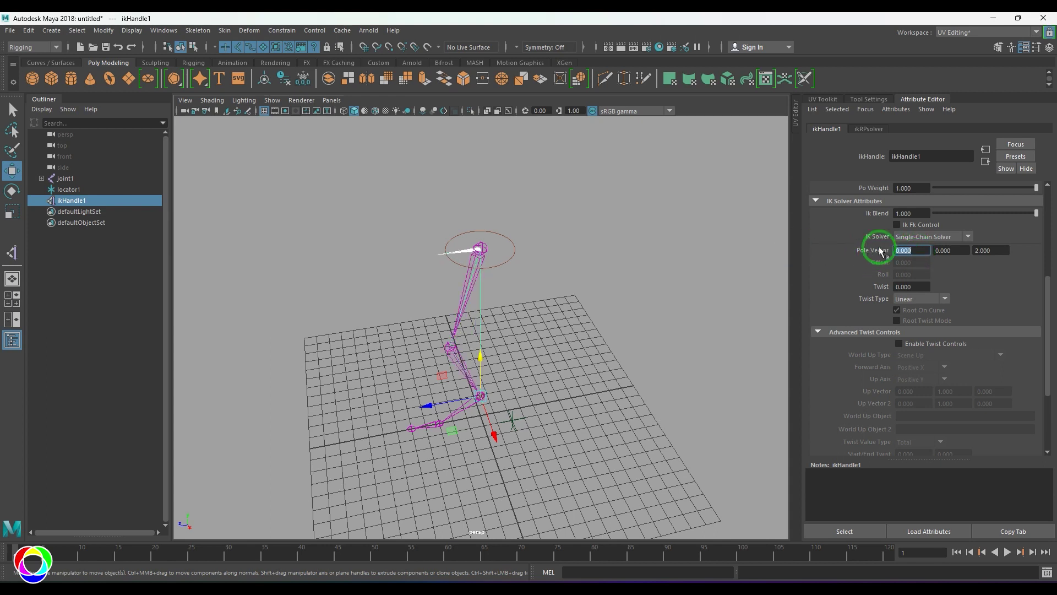
{"action": "left_click_drag", "start_coordinate": [915, 254], "coordinate": [911, 298], "text": "ctrl"}
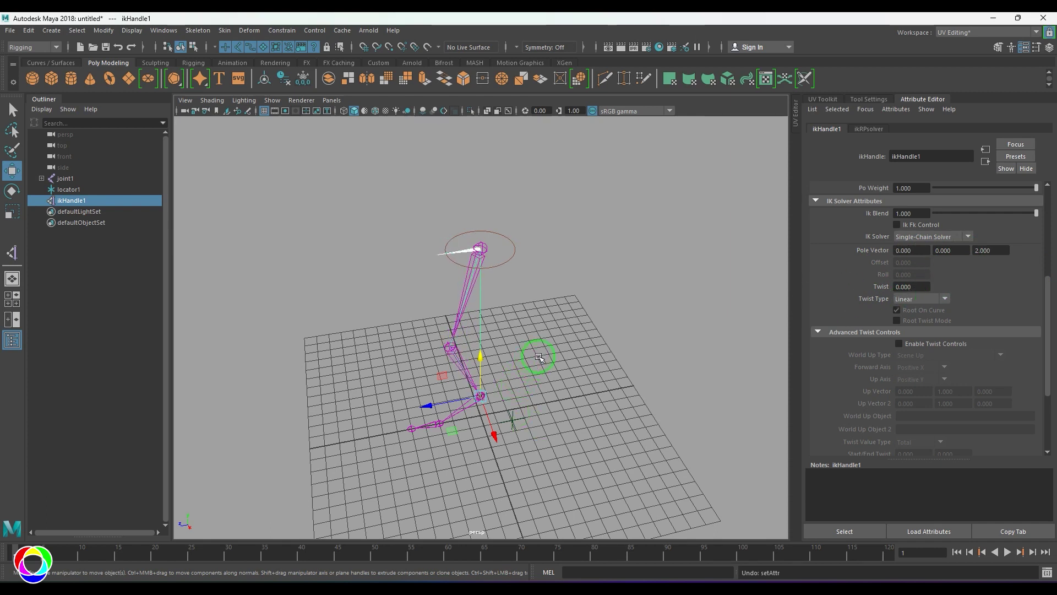
Hide the viewport grid and test the IK handle's Pole Vector X once more, leaving it at 0 with nothing selected.
{"action": "left_click", "coordinate": [264, 111]}
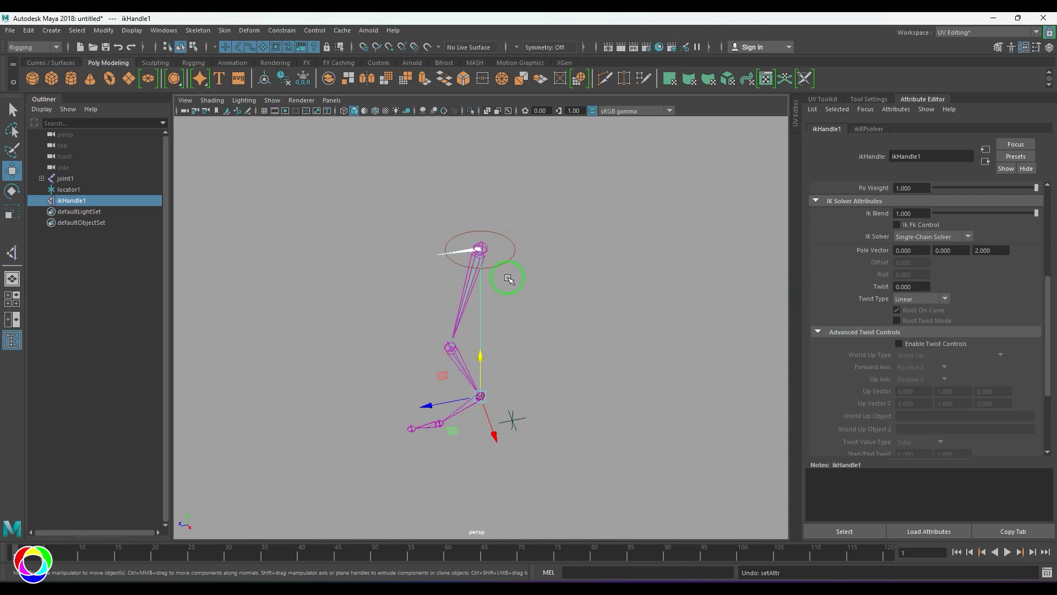
{"action": "mouse_move", "coordinate": [912, 252]}
{"action": "left_mouse_down", "text": "ctrl"}
{"action": "mouse_move", "coordinate": [925, 255]}
{"action": "mouse_move", "coordinate": [819, 254]}
{"action": "mouse_move", "coordinate": [910, 264]}
{"action": "left_mouse_up", "text": "ctrl"}
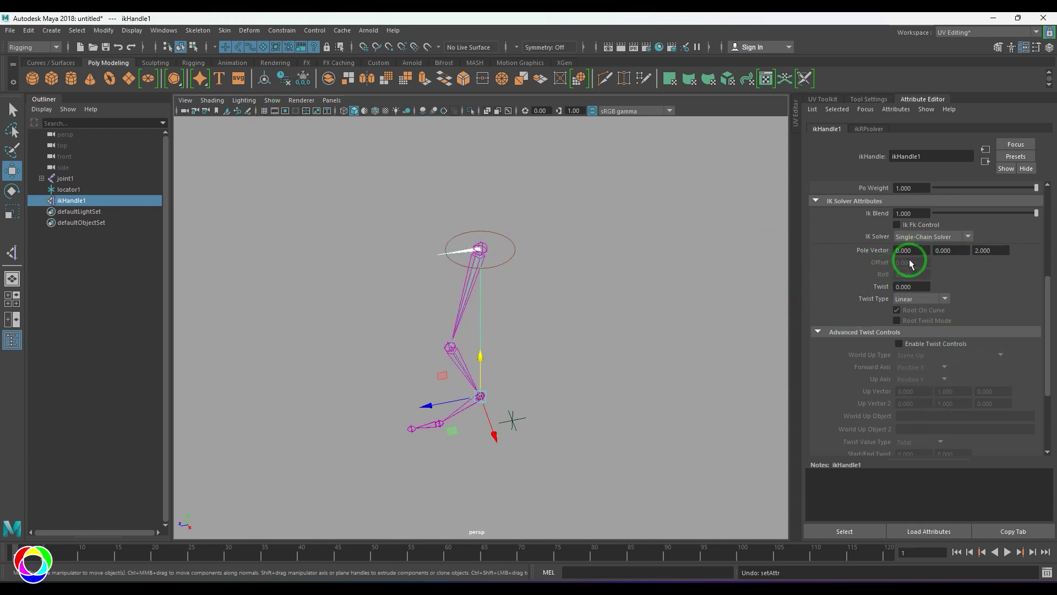
{"action": "left_click", "coordinate": [533, 440]}
{"action": "left_click_drag", "start_coordinate": [559, 385], "coordinate": [487, 378], "text": "alt"}
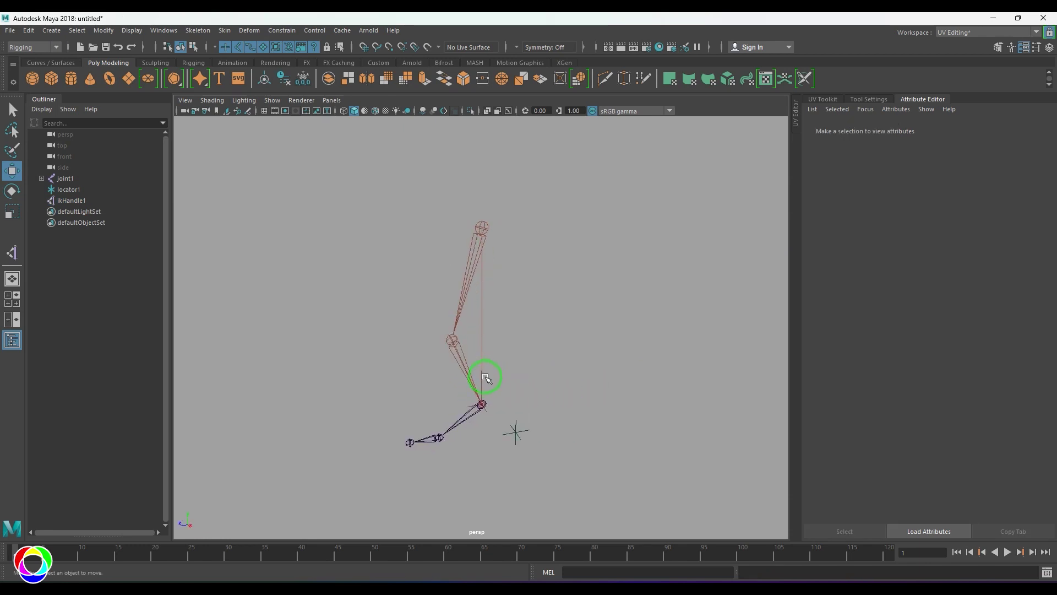
{"action": "left_click_drag", "start_coordinate": [498, 418], "coordinate": [499, 418]}
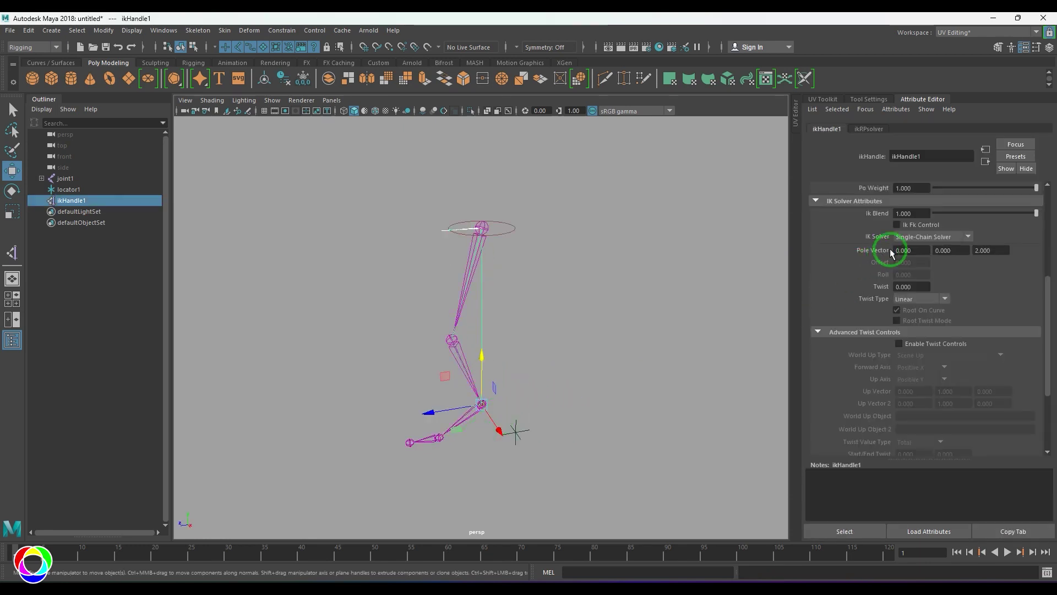
{"action": "left_click", "coordinate": [385, 307]}
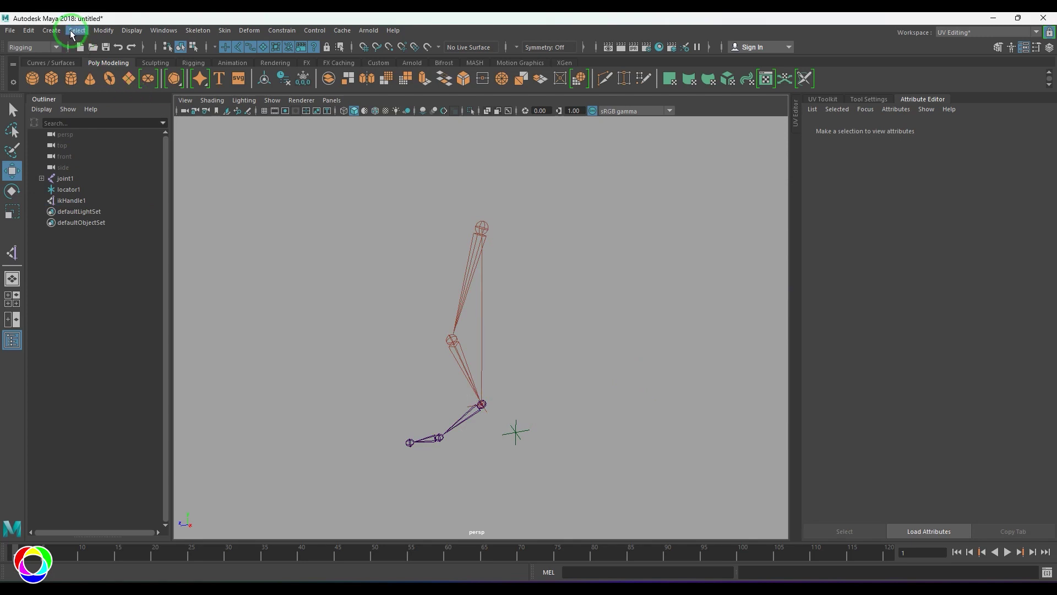
Create a second locator and move it up and forward to a spot in front of the knee.
{"action": "left_click", "coordinate": [52, 30]}
{"action": "left_click", "coordinate": [143, 189]}
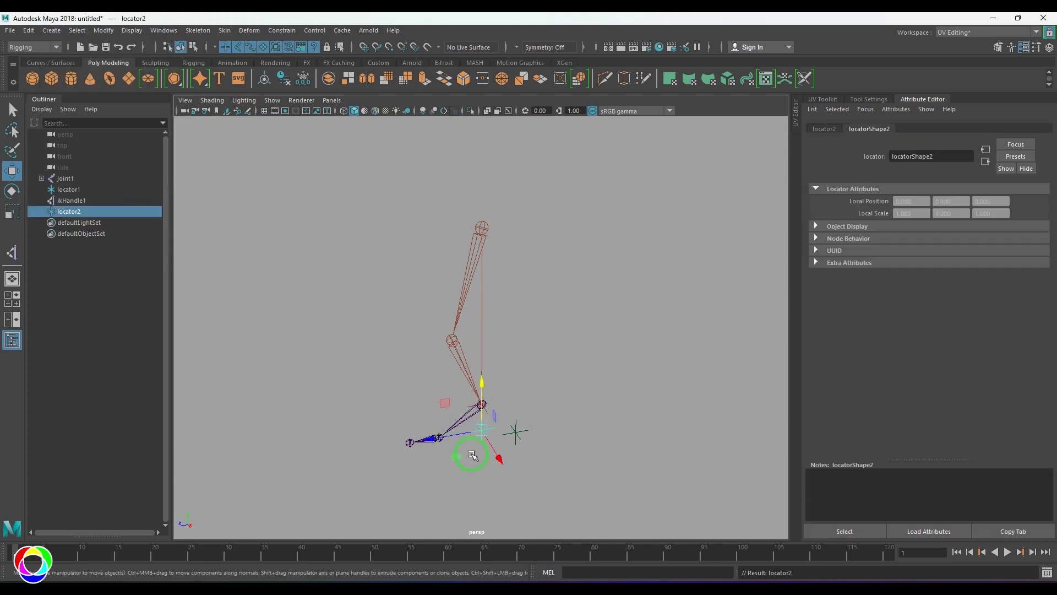
{"action": "left_click_drag", "start_coordinate": [463, 396], "coordinate": [291, 357]}
{"action": "left_click", "coordinate": [528, 369]}
{"action": "left_click_drag", "start_coordinate": [358, 366], "coordinate": [357, 359], "text": "alt"}
Freeze the transformations of the locator in front of the knee and clear the selection.
{"action": "left_click_drag", "start_coordinate": [297, 313], "coordinate": [370, 370]}
{"action": "left_click", "coordinate": [103, 30]}
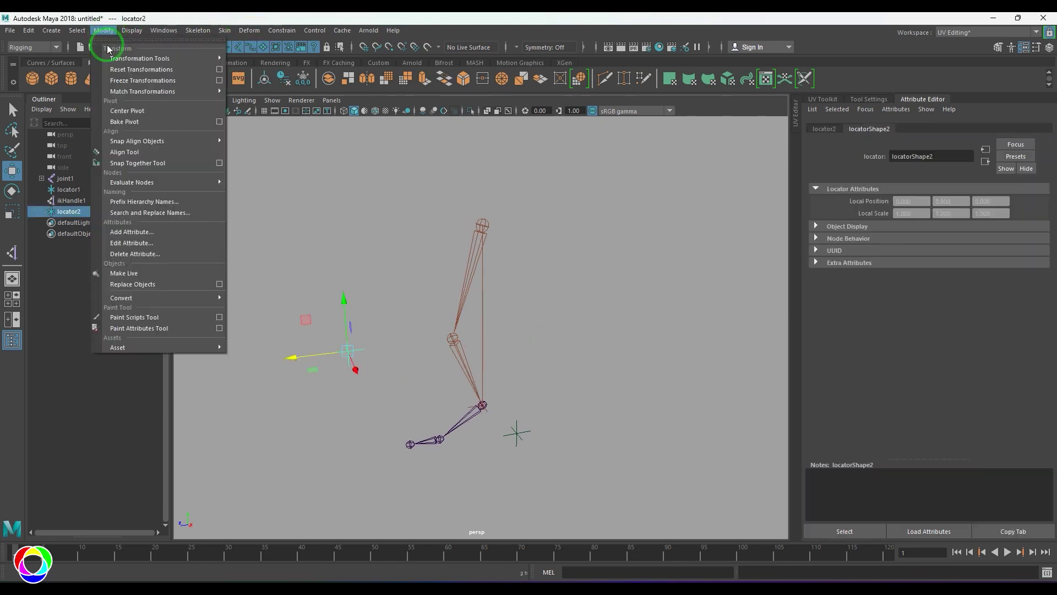
{"action": "left_click", "coordinate": [119, 83]}
{"action": "left_click", "coordinate": [566, 314]}
{"action": "left_click_drag", "start_coordinate": [347, 392], "coordinate": [352, 408], "text": "alt"}
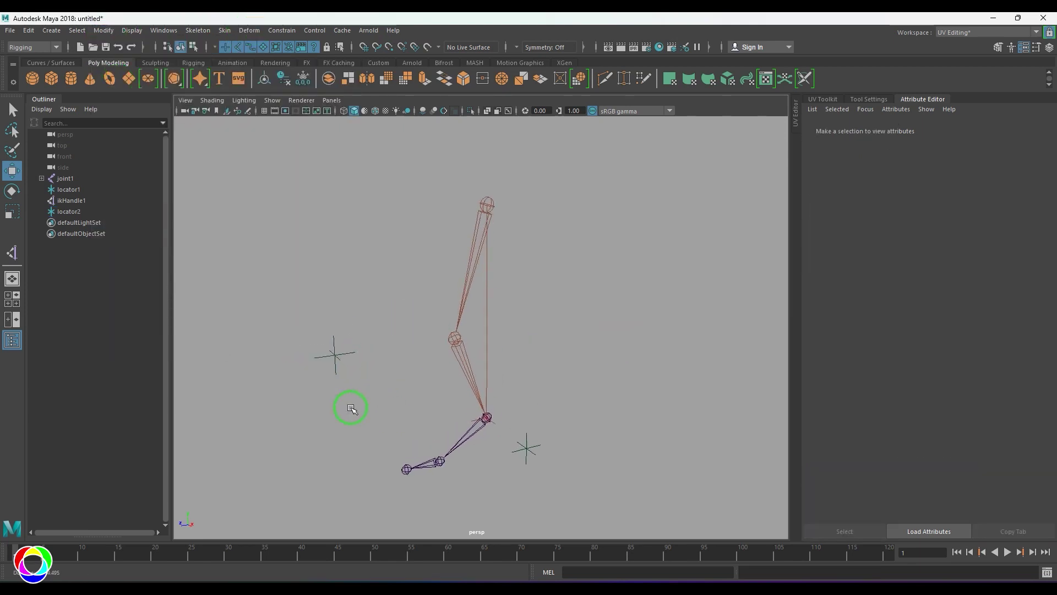
Pole vector constrain the IK handle to the locator in front of the knee and check the handle's Pole Vector attributes.
{"action": "left_click", "coordinate": [335, 355]}
{"action": "left_click_drag", "start_coordinate": [490, 426], "coordinate": [490, 425], "text": "shift"}
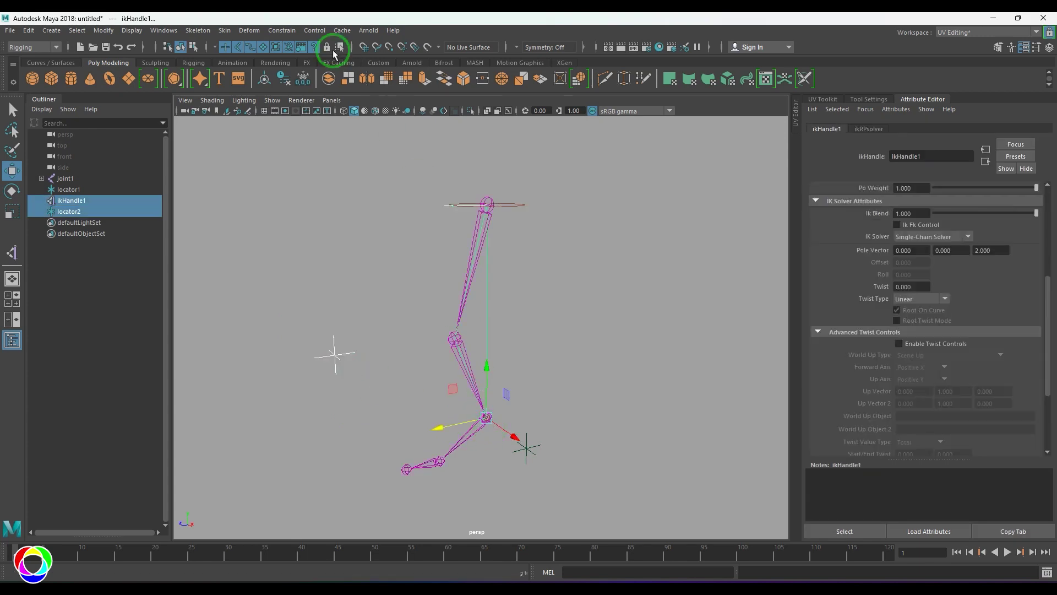
{"action": "left_click", "coordinate": [281, 30]}
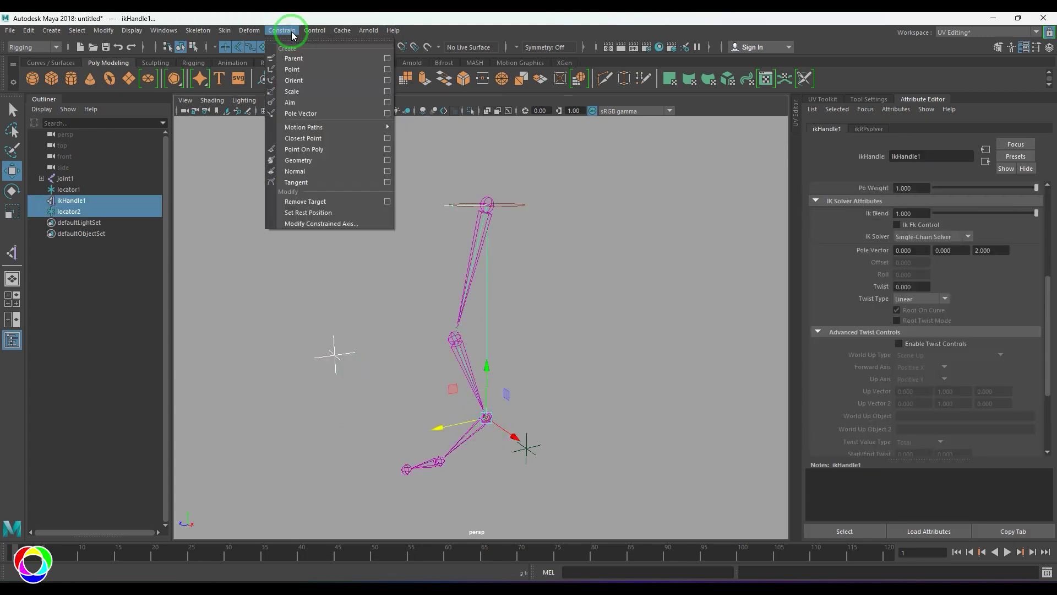
{"action": "left_click", "coordinate": [333, 113]}
{"action": "left_click", "coordinate": [472, 457]}
{"action": "left_click", "coordinate": [489, 418]}
{"action": "left_click", "coordinate": [956, 280]}
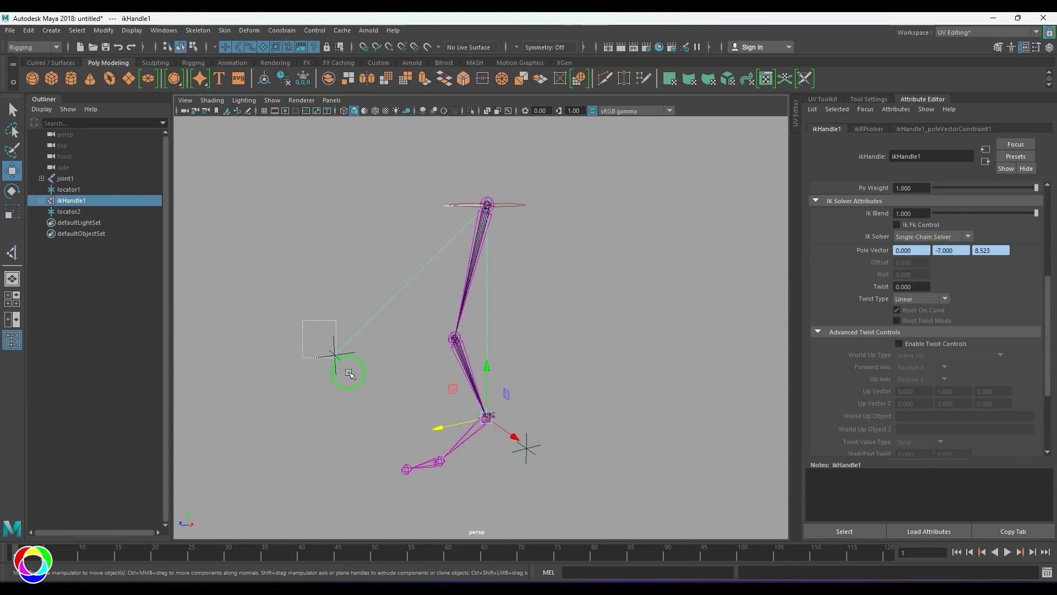
Try out knee control with the pole vector locator, and return the leg to its state without the IK handle.
{"action": "left_click_drag", "start_coordinate": [340, 401], "coordinate": [538, 369], "text": "alt"}
{"action": "left_click", "coordinate": [388, 422]}
{"action": "key", "text": "ctrl+z"}
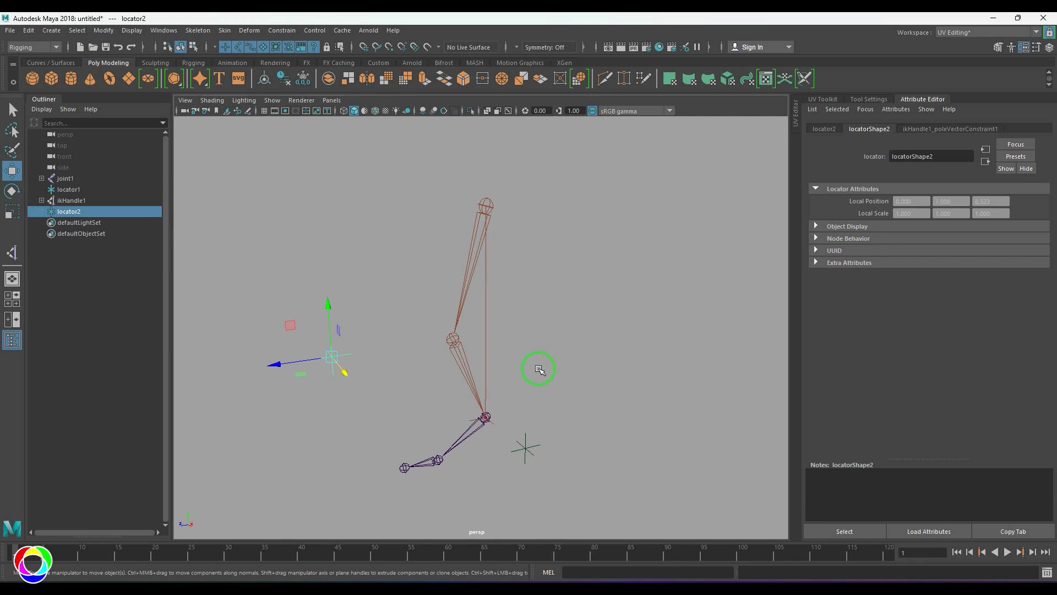
{"action": "left_click_drag", "start_coordinate": [375, 154], "coordinate": [525, 231]}
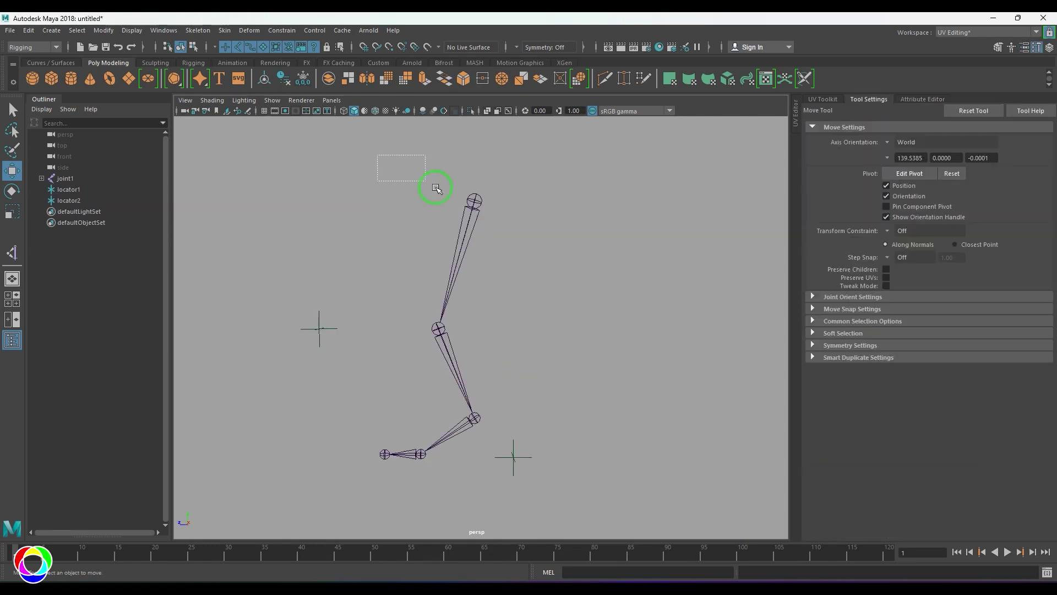
{"action": "left_click", "coordinate": [570, 251]}
Create an IK handle from the hip joint to the ankle joint using the Single-Chain Solver.
{"action": "left_click", "coordinate": [199, 31]}
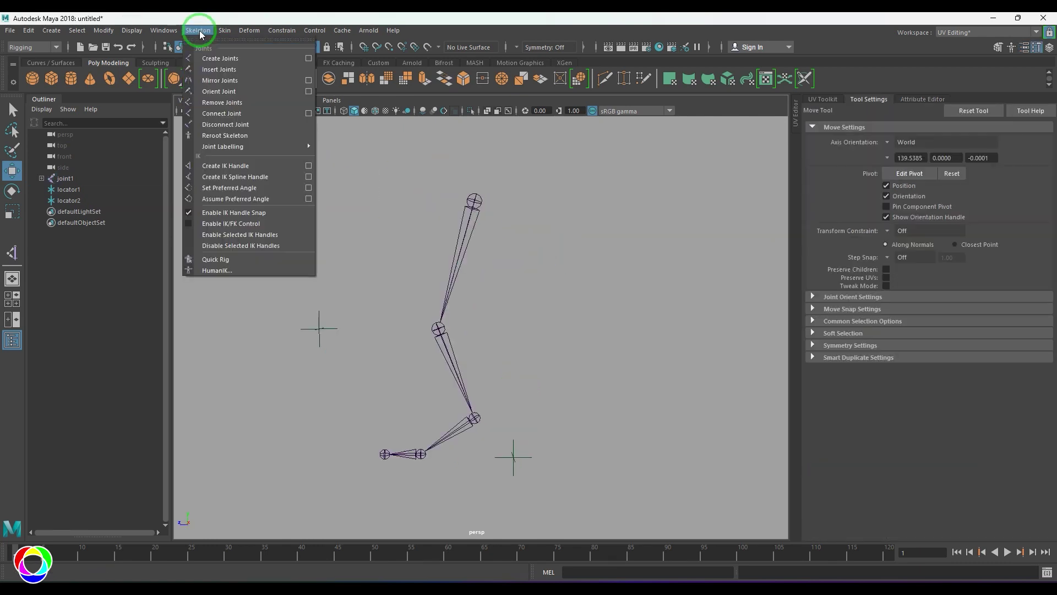
{"action": "left_click", "coordinate": [308, 166]}
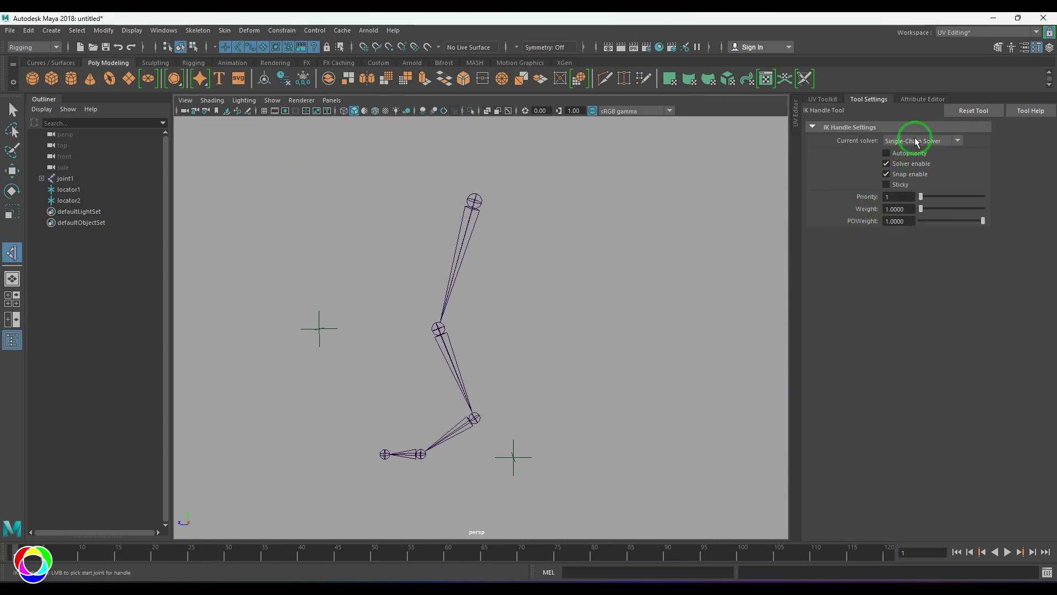
{"action": "left_click", "coordinate": [936, 141]}
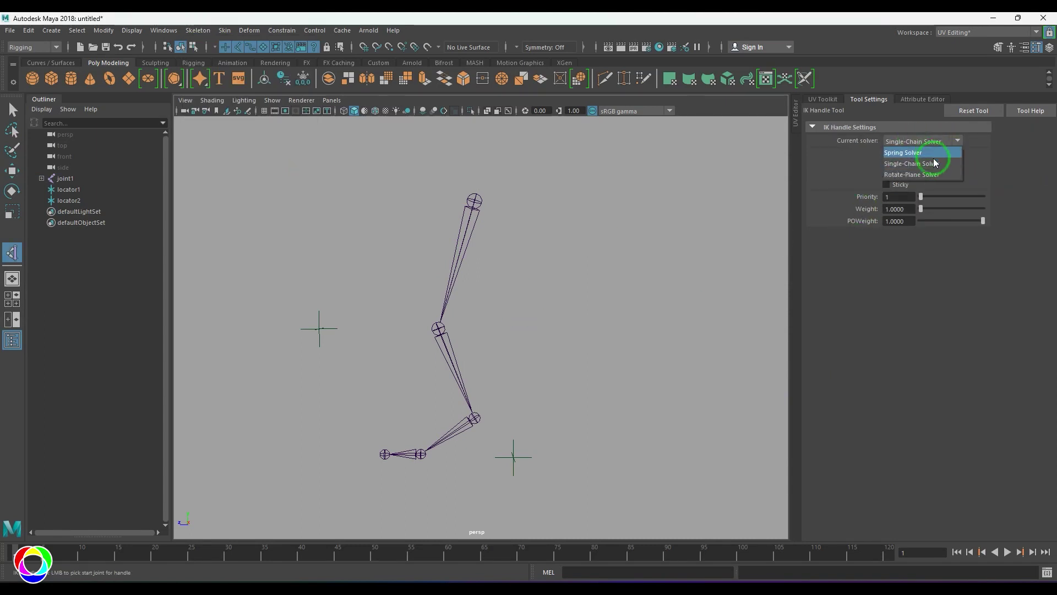
{"action": "left_click", "coordinate": [935, 163]}
{"action": "left_click", "coordinate": [475, 202]}
{"action": "left_click", "coordinate": [474, 419]}
{"action": "key", "text": "w"}
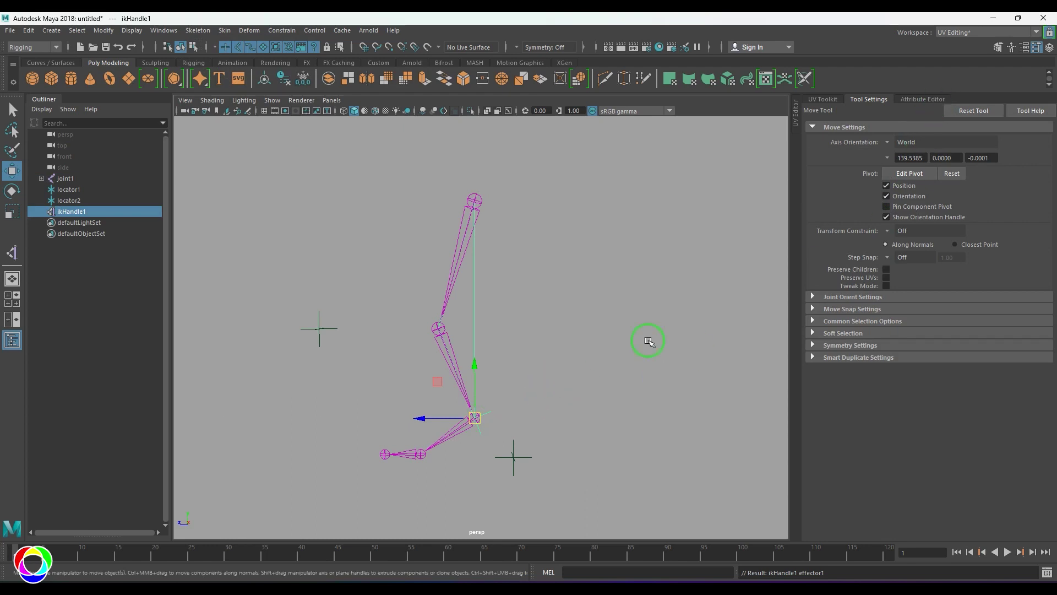
Move the single-chain IK handle around to test the leg's bending, and undo the moves.
{"action": "left_click", "coordinate": [450, 406]}
{"action": "left_click", "coordinate": [475, 417]}
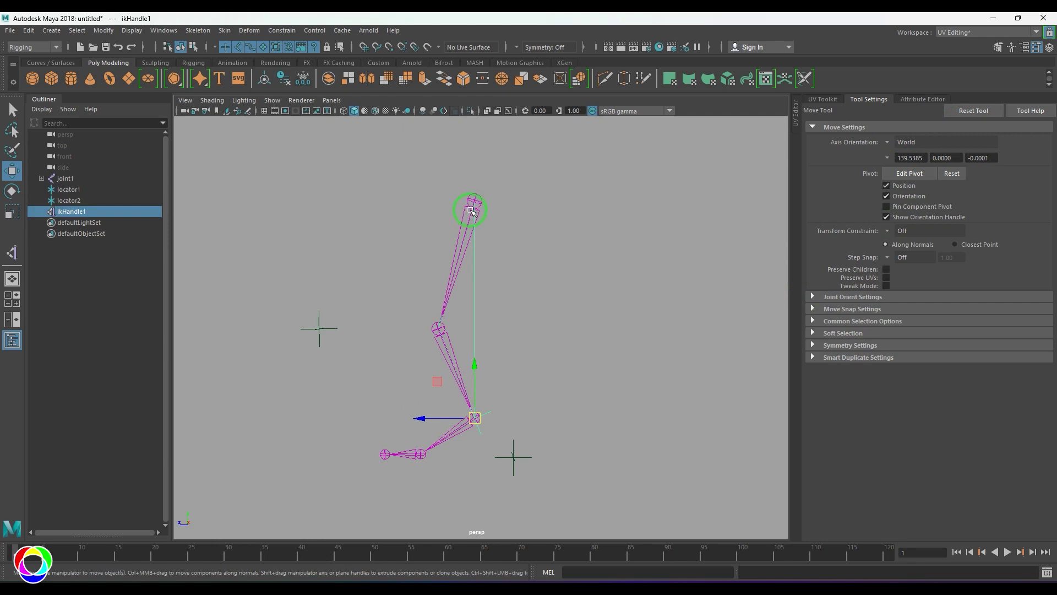
{"action": "left_click", "coordinate": [460, 394]}
{"action": "left_click_drag", "start_coordinate": [461, 394], "coordinate": [492, 433]}
{"action": "left_click_drag", "start_coordinate": [437, 381], "coordinate": [478, 312]}
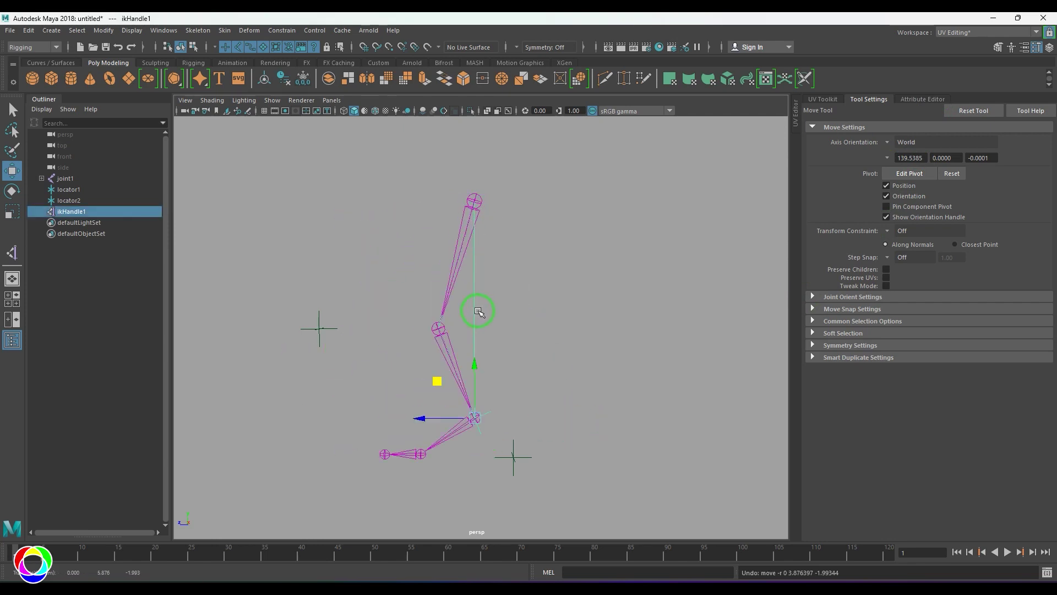
Set the single-chain IK handle's Ik Blend to 0 and clear the selection.
{"action": "left_click", "coordinate": [922, 100]}
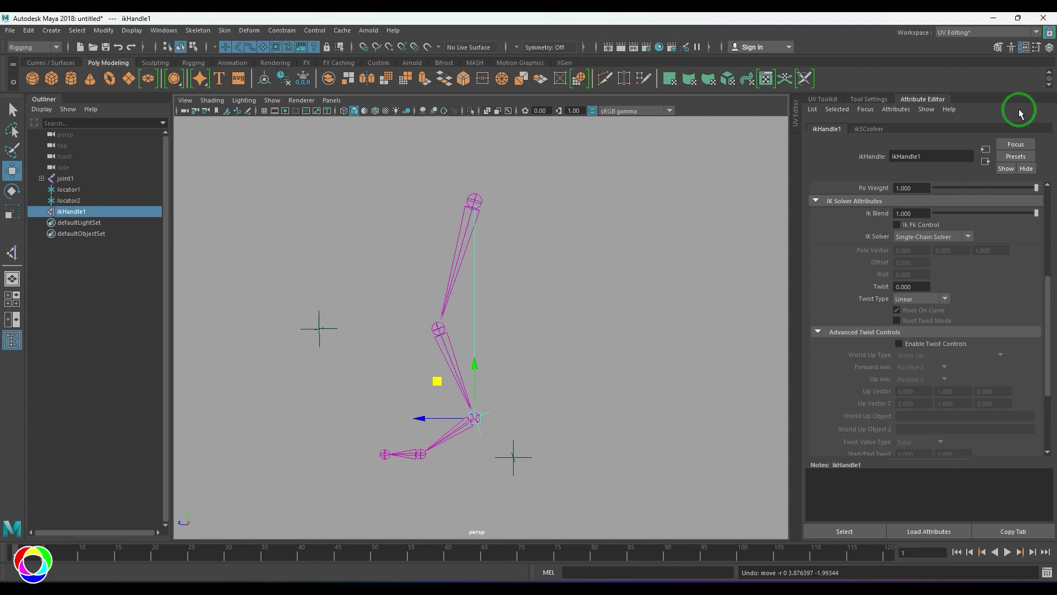
{"action": "left_click", "coordinate": [1048, 49]}
{"action": "left_click", "coordinate": [971, 287]}
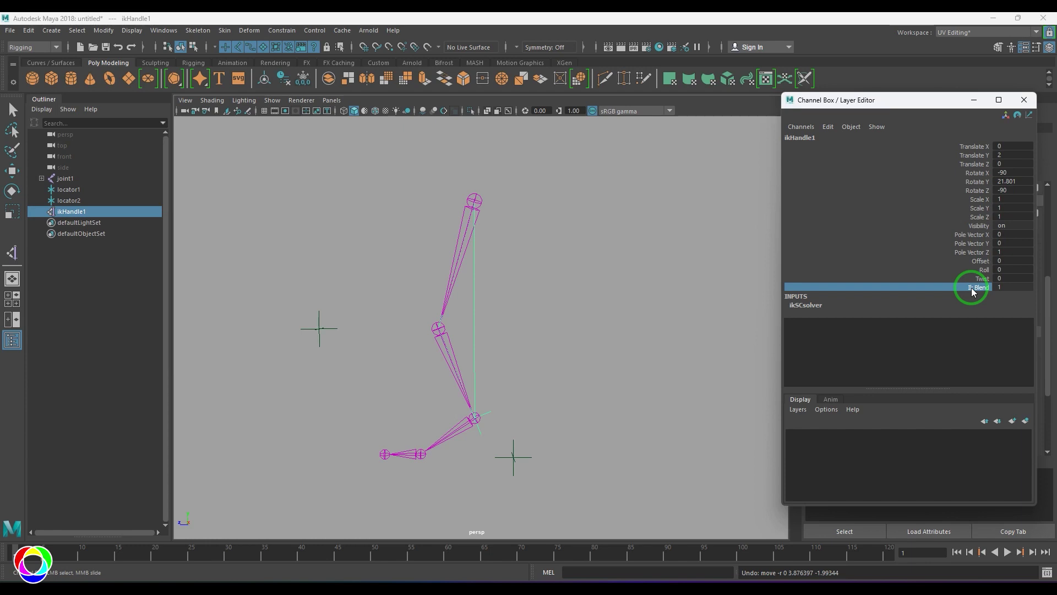
{"action": "left_click", "coordinate": [1014, 287]}
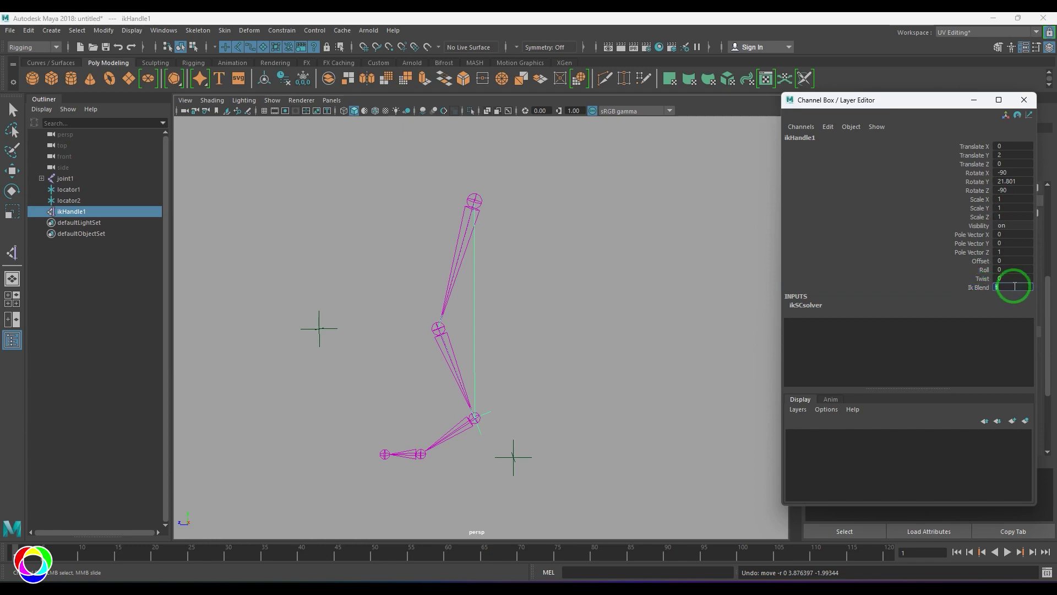
{"action": "left_click", "coordinate": [529, 487]}
Try to move the leg with the IK handle while its blend is off, and undo the move.
{"action": "key", "text": "w"}
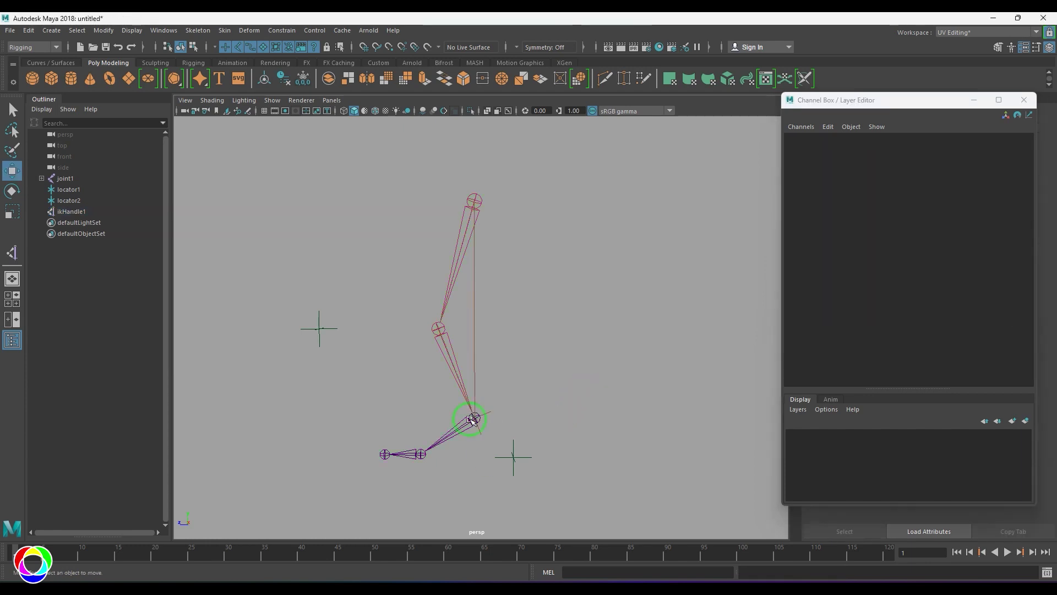
{"action": "left_click", "coordinate": [472, 420]}
{"action": "left_click_drag", "start_coordinate": [469, 420], "coordinate": [634, 390]}
{"action": "key", "text": "ctrl+z"}
Pose the leg with forward kinematics, rotating the hip joint about 23 degrees and the knee joint about 48 degrees around Z.
{"action": "left_click_drag", "start_coordinate": [365, 250], "coordinate": [481, 303]}
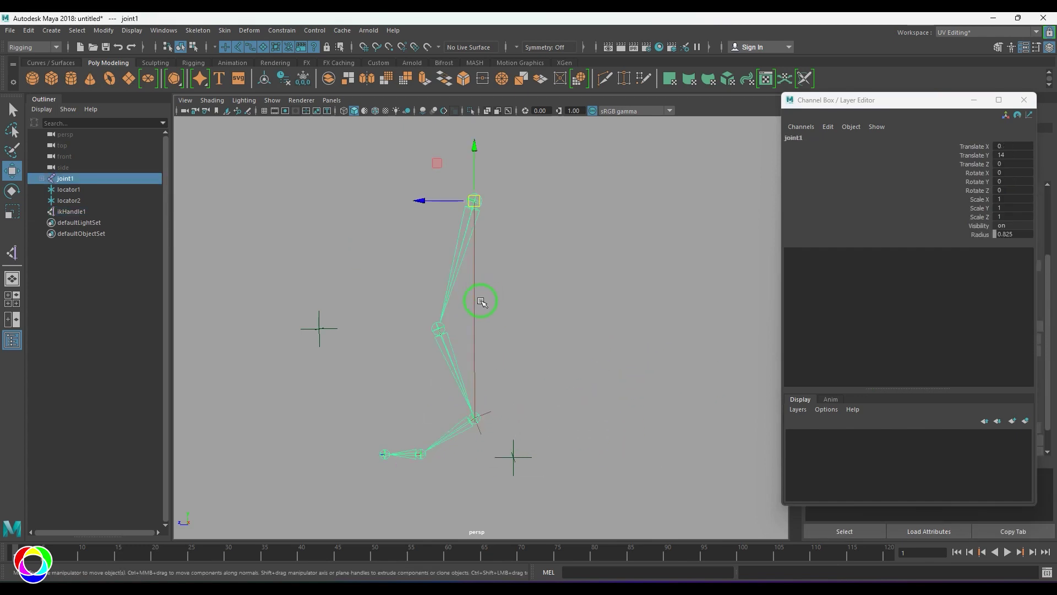
{"action": "key", "text": "e"}
{"action": "left_click_drag", "start_coordinate": [502, 244], "coordinate": [483, 253]}
{"action": "left_click", "coordinate": [393, 311]}
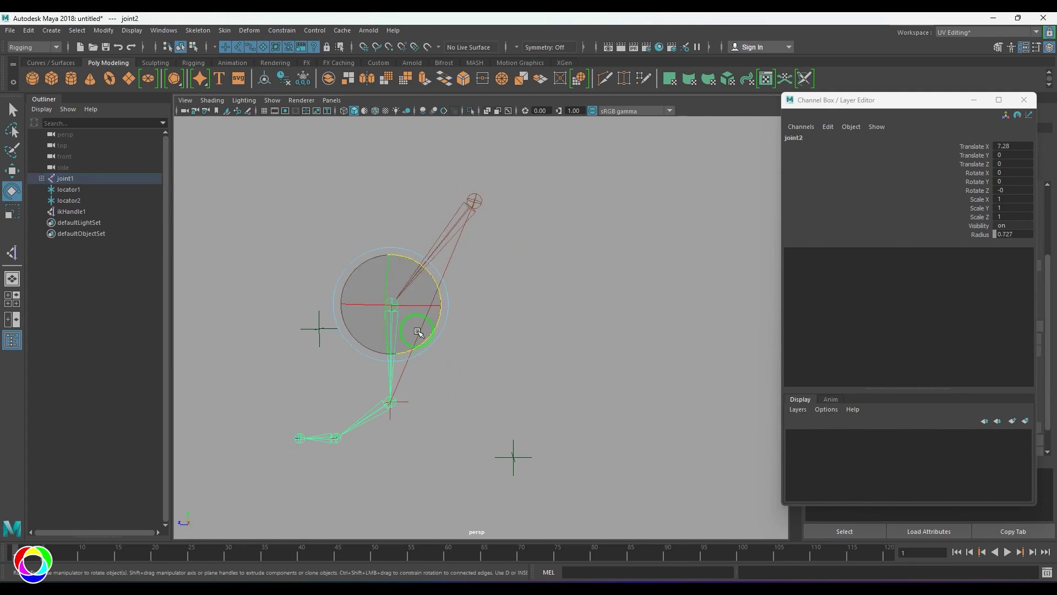
{"action": "left_click_drag", "start_coordinate": [424, 337], "coordinate": [450, 300]}
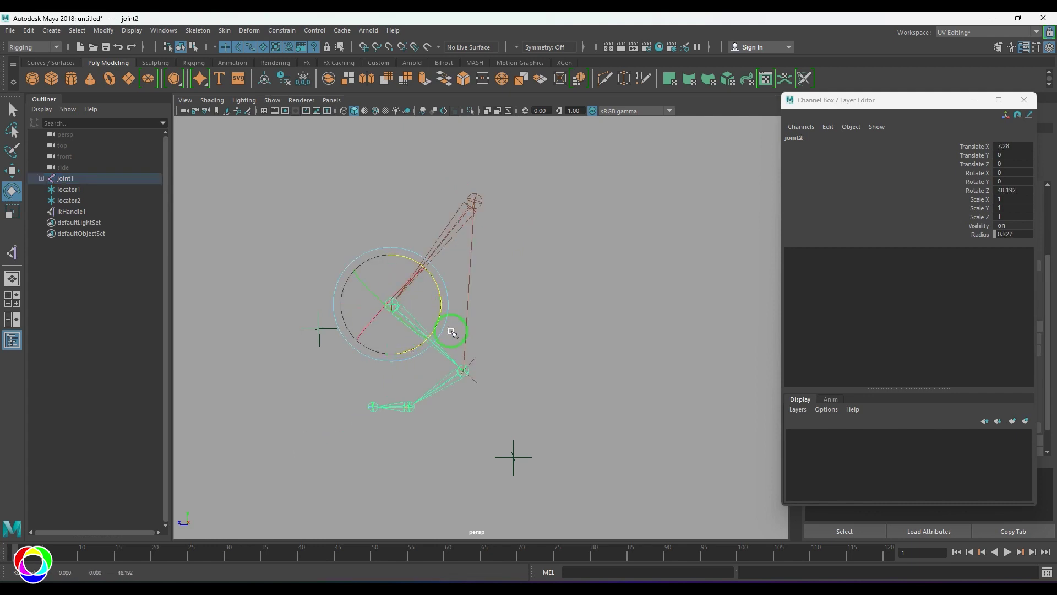
Set the IK handle's Ik Blend to 1 and move the handle to about Y 4.04, Z -1.37 to bend the leg.
{"action": "left_click", "coordinate": [465, 370]}
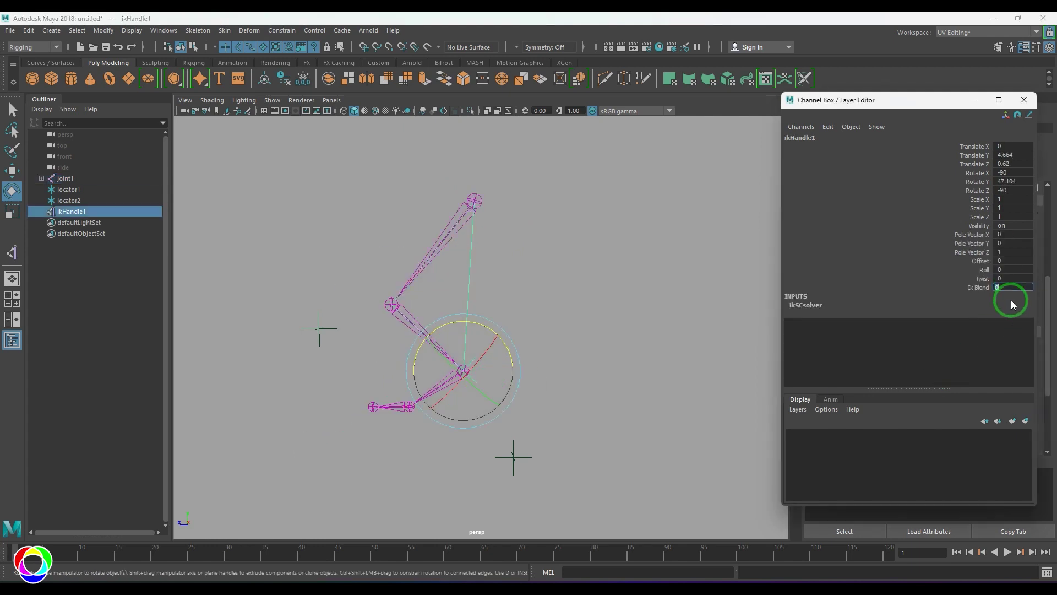
{"action": "left_click", "coordinate": [426, 347]}
{"action": "left_click_drag", "start_coordinate": [414, 242], "coordinate": [492, 391]}
{"action": "key", "text": "w"}
{"action": "mouse_move", "coordinate": [462, 355]}
{"action": "left_mouse_down"}
{"action": "mouse_move", "coordinate": [478, 315]}
{"action": "mouse_move", "coordinate": [501, 337]}
{"action": "mouse_move", "coordinate": [465, 346]}
{"action": "left_mouse_up"}
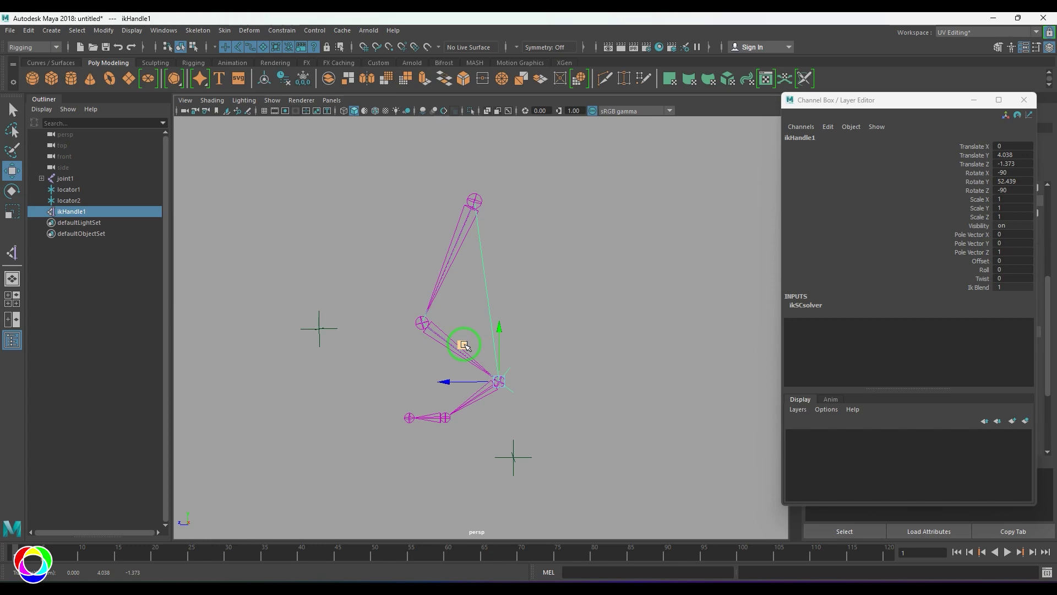
Delete the leg joint chain and both locators, and close the floating Channel Box.
{"action": "left_click", "coordinate": [491, 224]}
{"action": "key", "text": "Delete"}
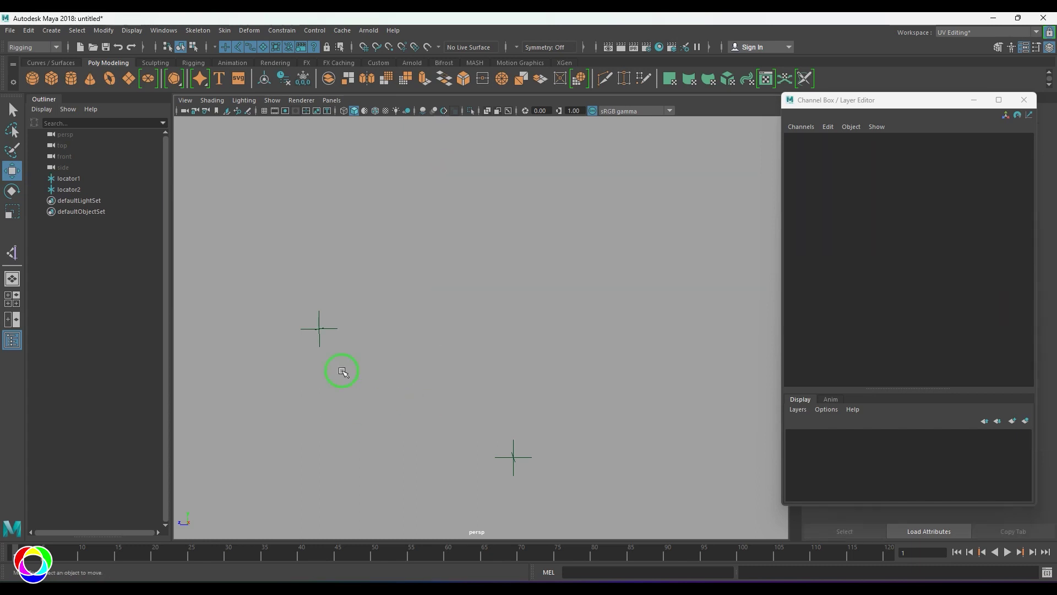
{"action": "left_click_drag", "start_coordinate": [292, 298], "coordinate": [563, 516]}
{"action": "key", "text": "Delete"}
{"action": "left_click", "coordinate": [1024, 99]}
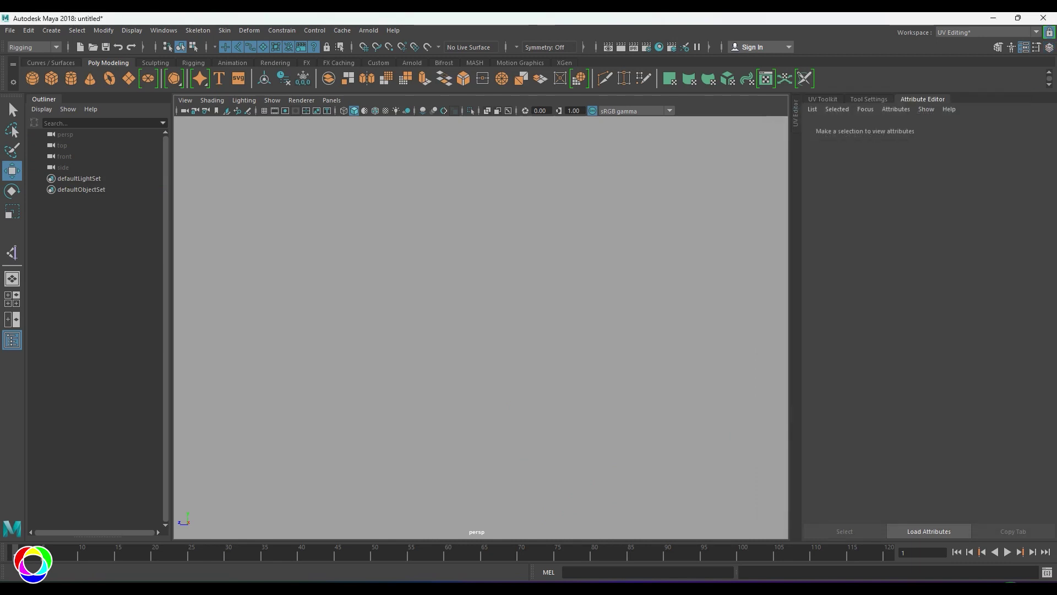
Run the MEL command ikSpringSolver; in an enlarged Script Editor, and close the editor.
{"action": "left_click", "coordinate": [1046, 573]}
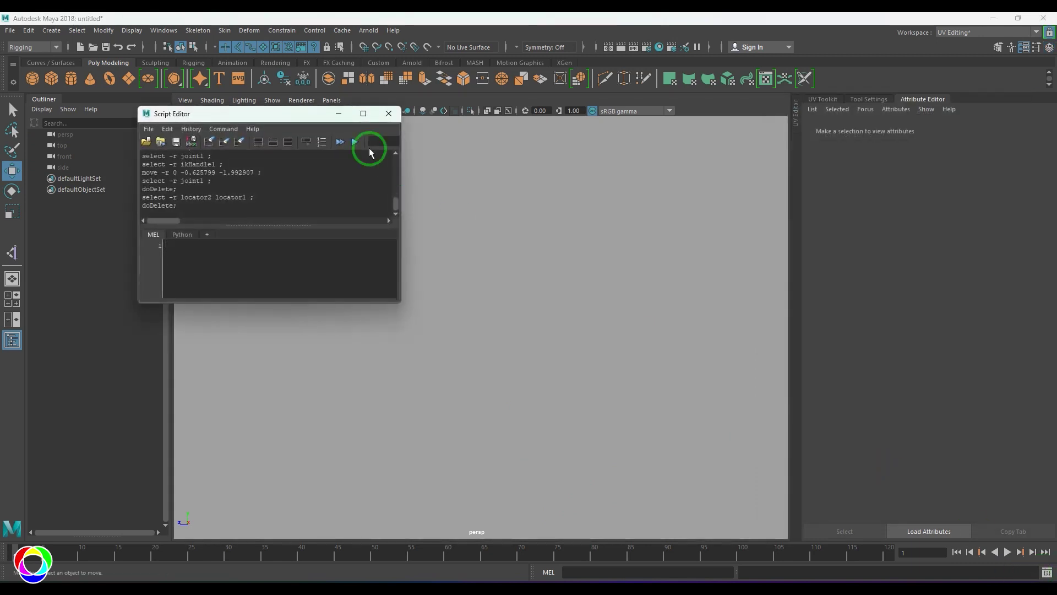
{"action": "left_click_drag", "start_coordinate": [267, 110], "coordinate": [444, 89]}
{"action": "left_click_drag", "start_coordinate": [578, 278], "coordinate": [954, 437]}
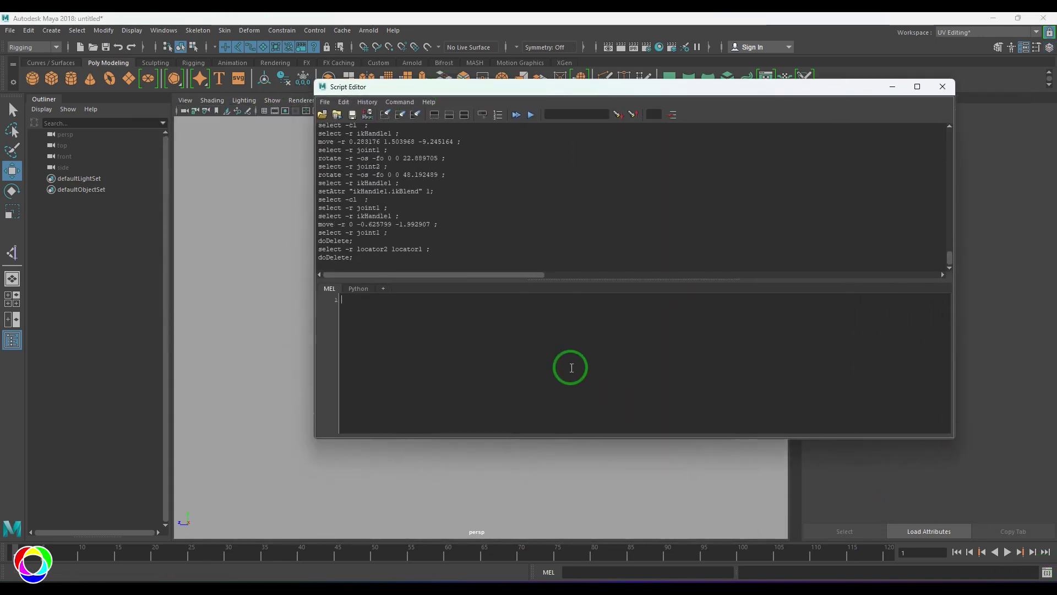
{"action": "type", "text": "ik"}
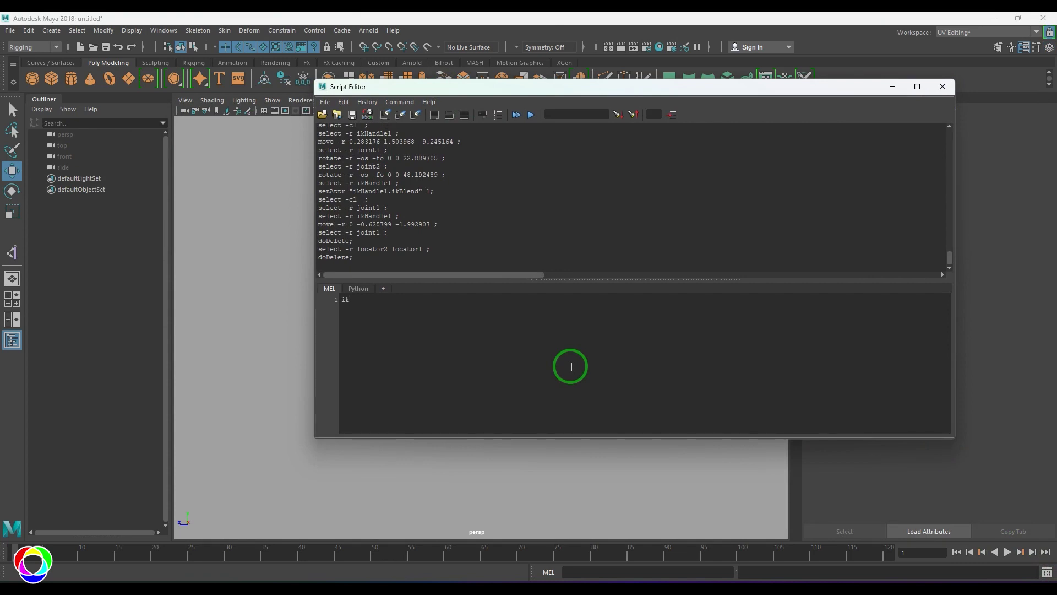
{"action": "type", "text": "SpringSolver;"}
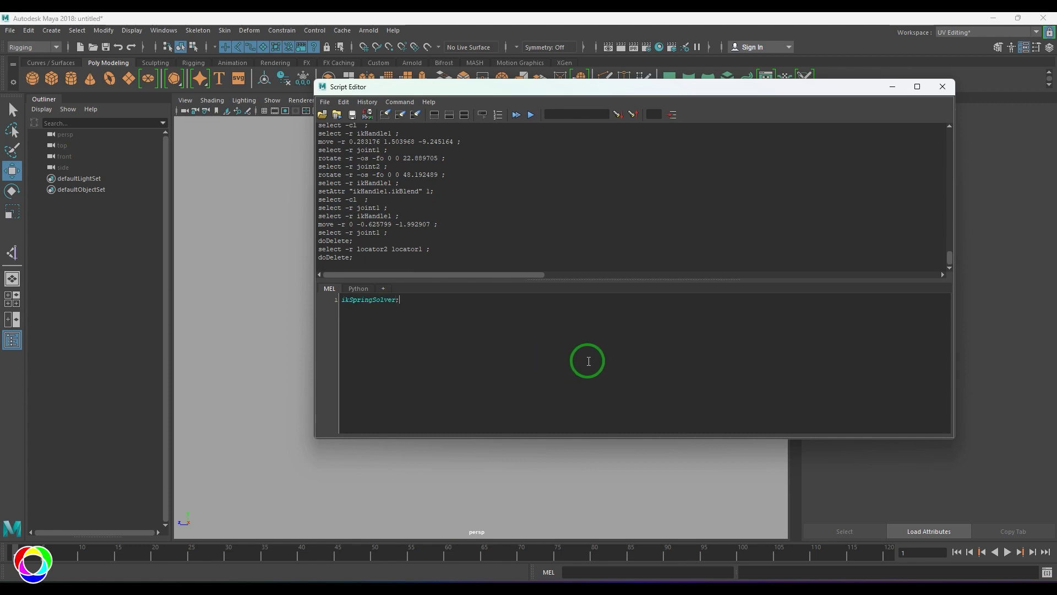
{"action": "scroll", "coordinate": [588, 359], "scroll_direction": "up", "scroll_amount": 5, "text": "ctrl"}
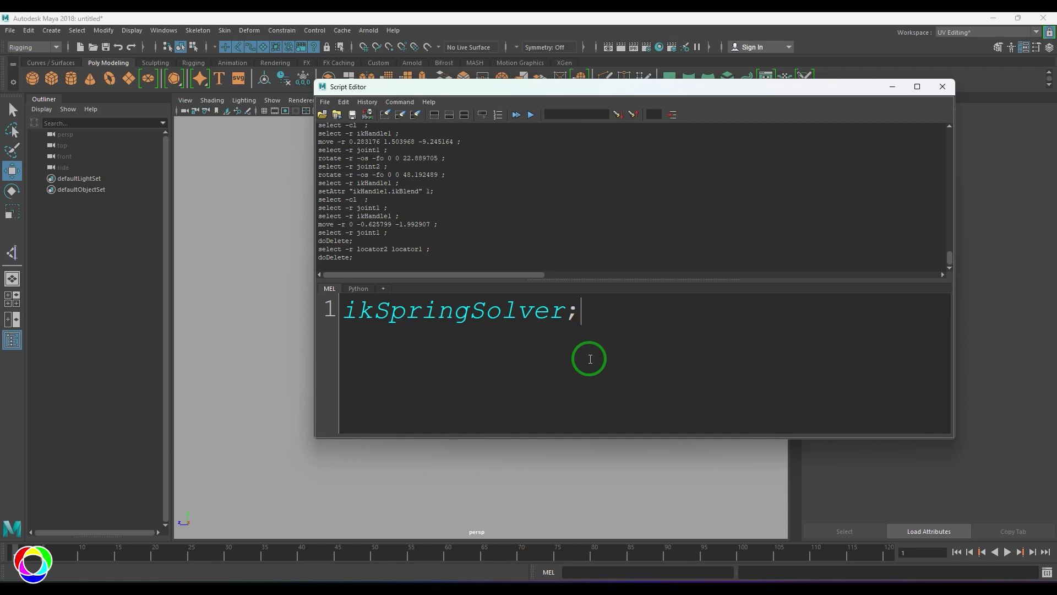
{"action": "left_click_drag", "start_coordinate": [609, 324], "coordinate": [342, 311]}
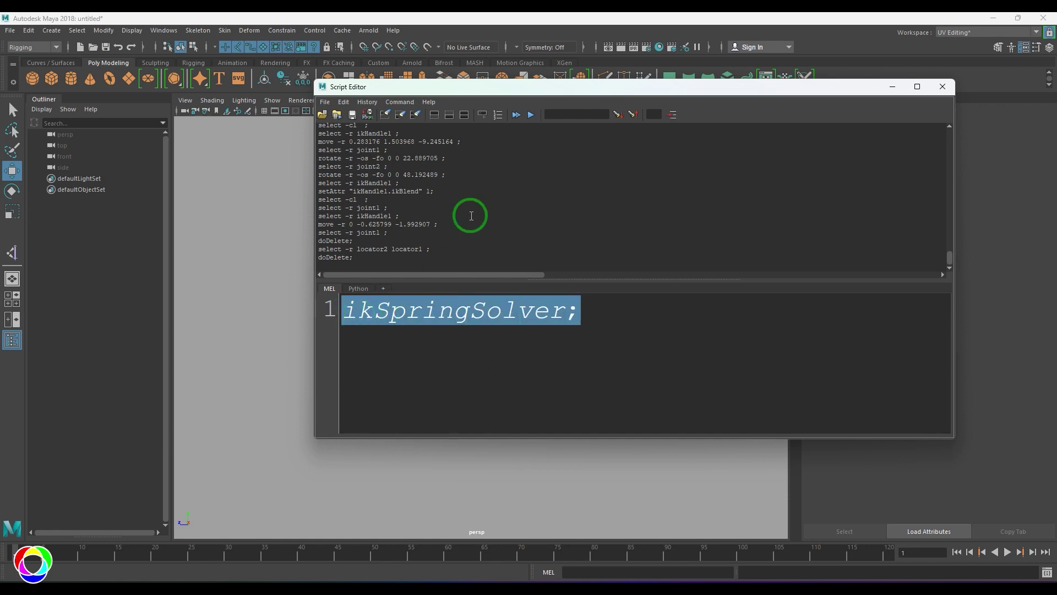
{"action": "left_click", "coordinate": [530, 115]}
{"action": "left_click", "coordinate": [943, 87]}
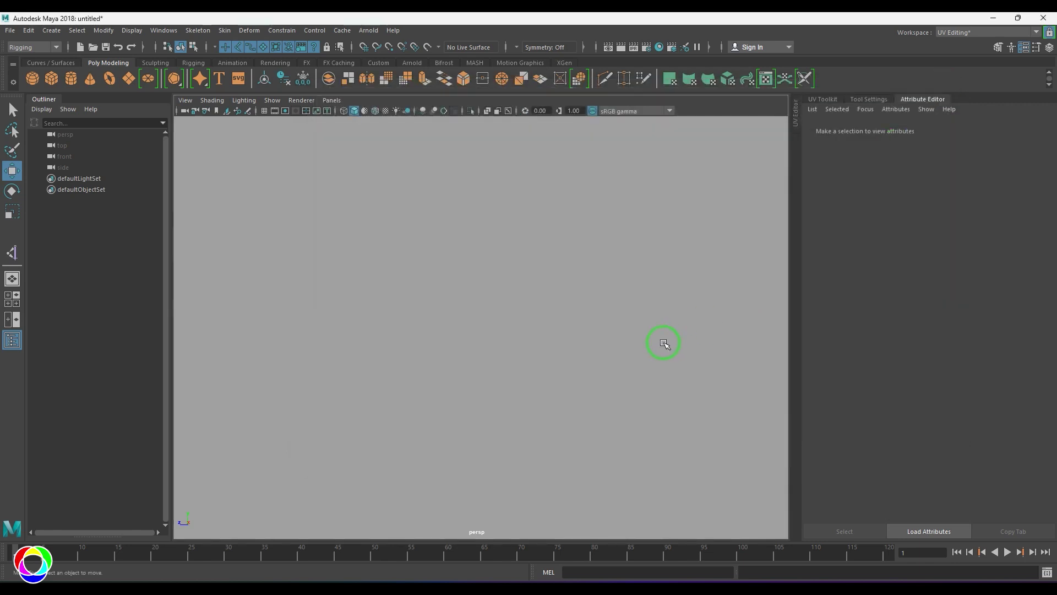
Start the Joint tool and switch to the front view with the grid shown and a dark gray background.
{"action": "left_click", "coordinate": [197, 31]}
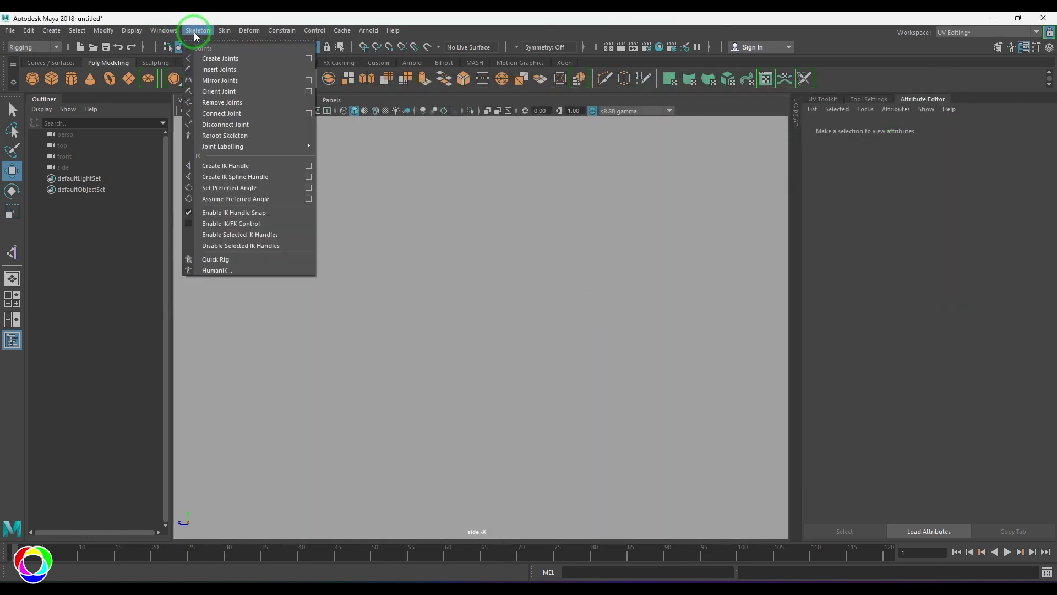
{"action": "left_click", "coordinate": [308, 59]}
{"action": "key", "text": "space"}
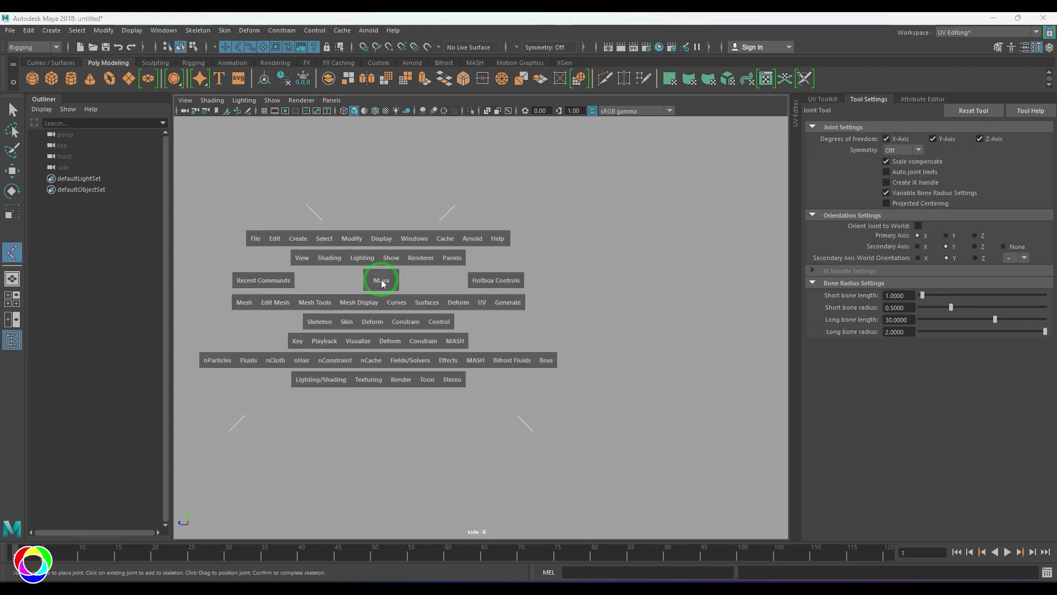
{"action": "left_click_drag", "start_coordinate": [382, 282], "coordinate": [382, 331]}
{"action": "left_click", "coordinate": [265, 111]}
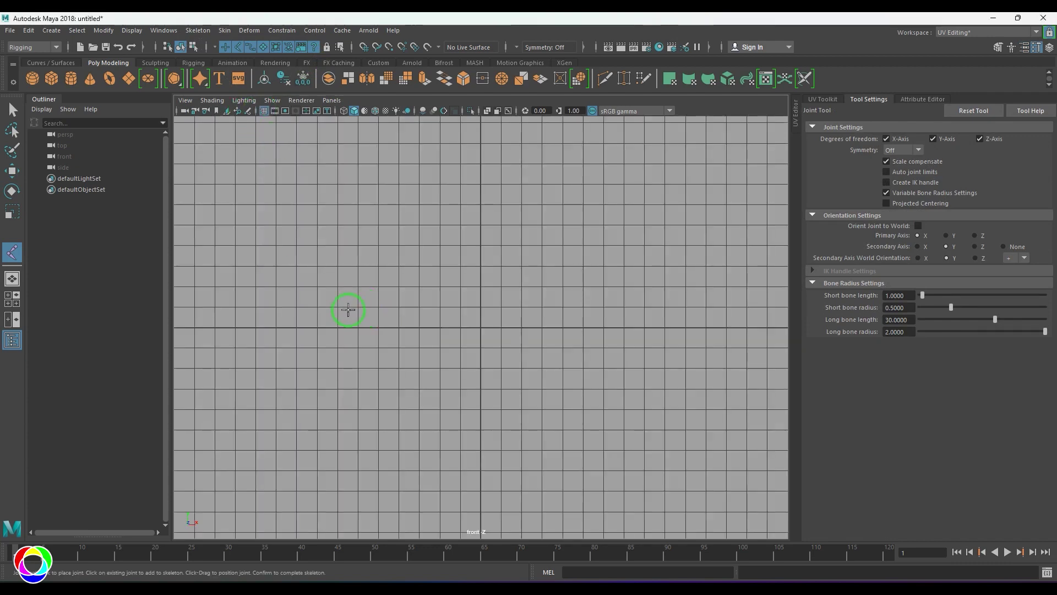
{"action": "key", "text": "x"}
{"action": "key", "text": "alt+b"}
{"action": "key", "text": "alt+b"}
{"action": "key", "text": "alt+b"}
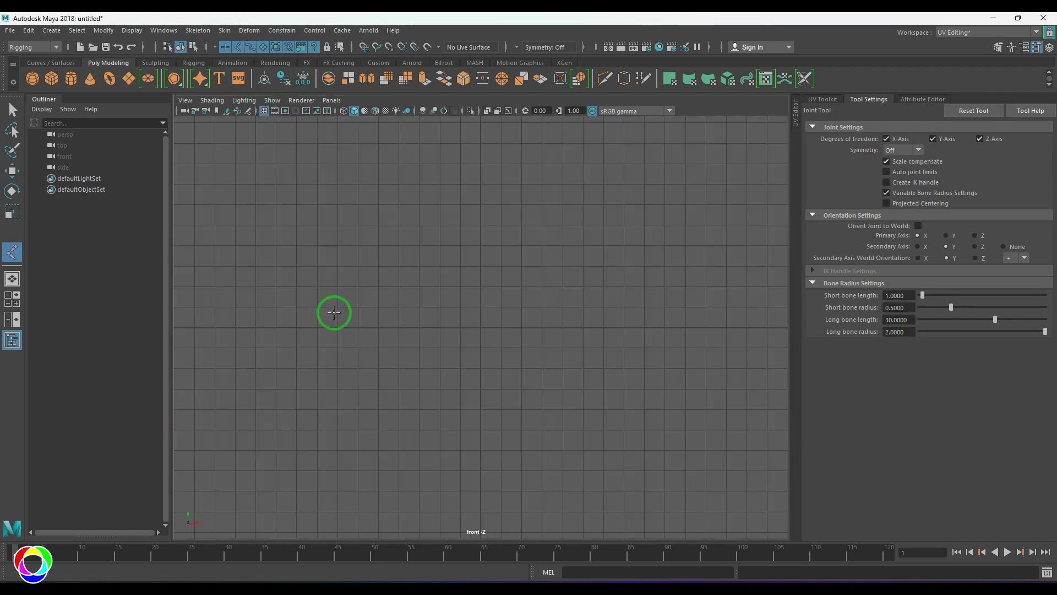
Create a grid-snapped zigzag chain of seven joints, starting and ending on the horizontal axis, with peaks about 4 grid units high.
{"action": "key", "text": "x"}
{"action": "left_click", "coordinate": [279, 329]}
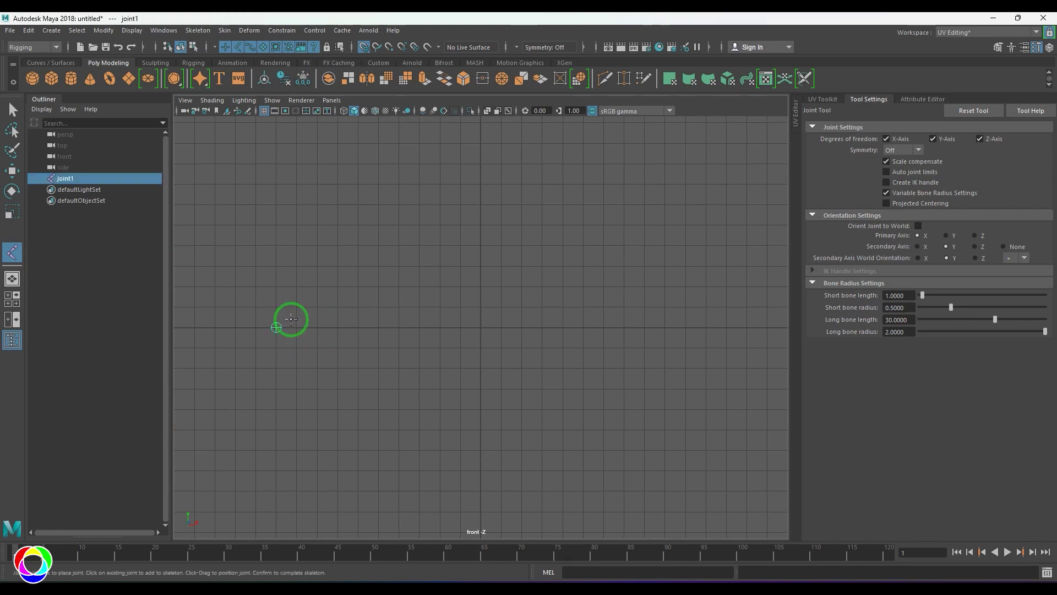
{"action": "left_click", "coordinate": [337, 245]}
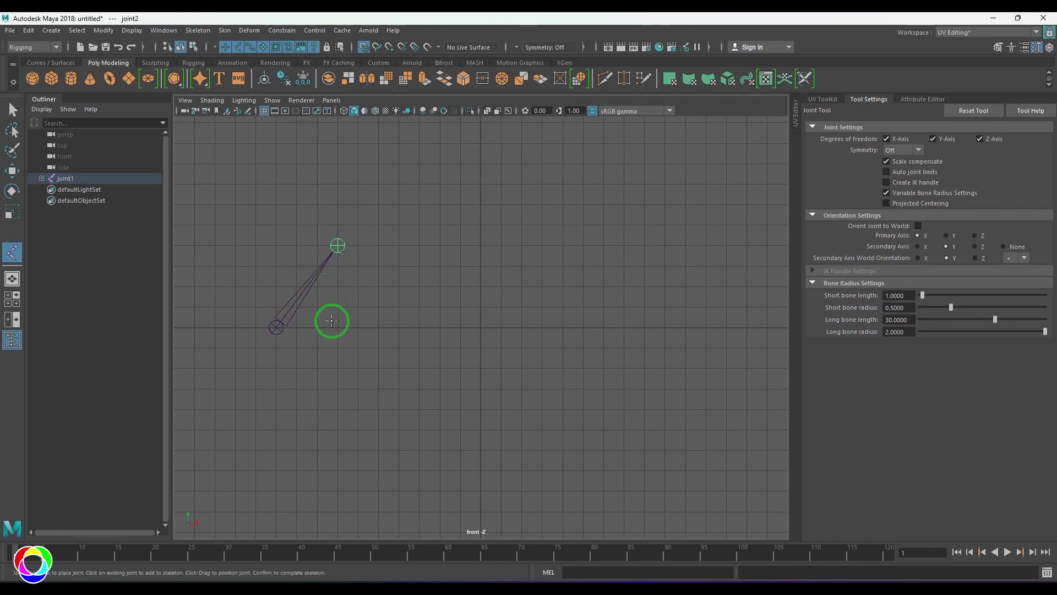
{"action": "left_click", "coordinate": [398, 327]}
{"action": "left_click", "coordinate": [460, 259]}
{"action": "left_click", "coordinate": [520, 325]}
{"action": "left_click", "coordinate": [579, 248]}
{"action": "left_click", "coordinate": [642, 326]}
{"action": "key", "text": "Return"}
{"action": "key", "text": "w"}
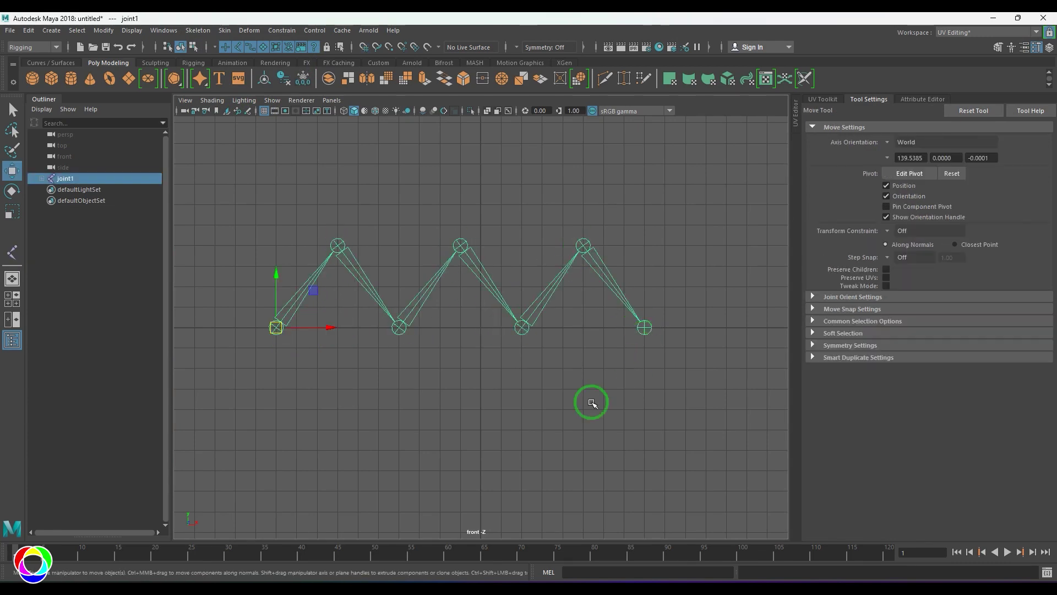
Duplicate the zigzag joint chain and move the copy straight down to Y -9.
{"action": "middle_click_drag", "start_coordinate": [354, 377], "coordinate": [344, 309], "text": "alt"}
{"action": "scroll", "coordinate": [327, 311], "scroll_direction": "down", "scroll_amount": 1}
{"action": "key", "text": "ctrl+d"}
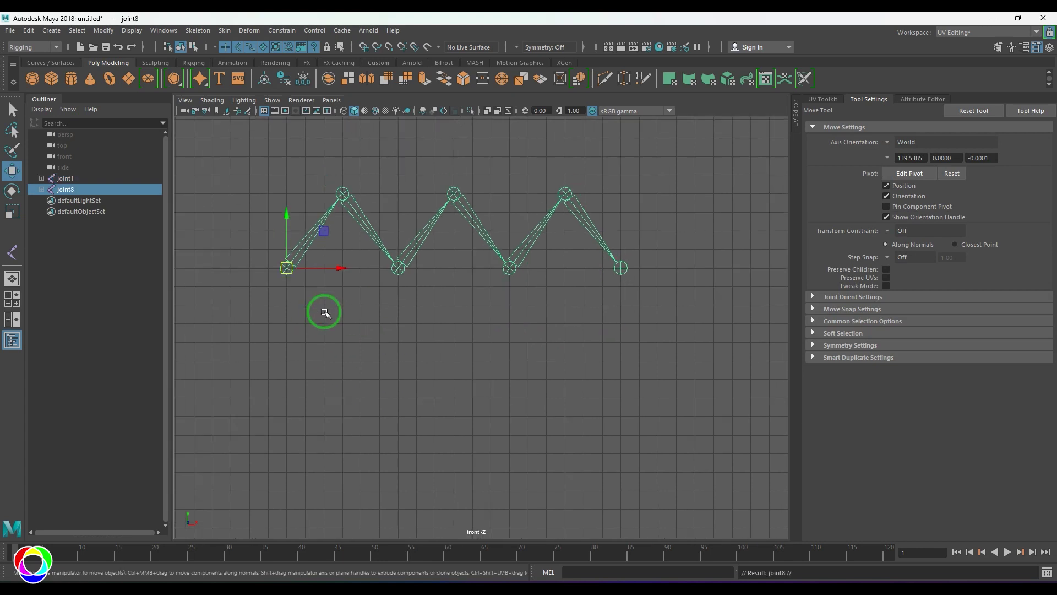
{"action": "left_click_drag", "start_coordinate": [287, 237], "coordinate": [292, 430]}
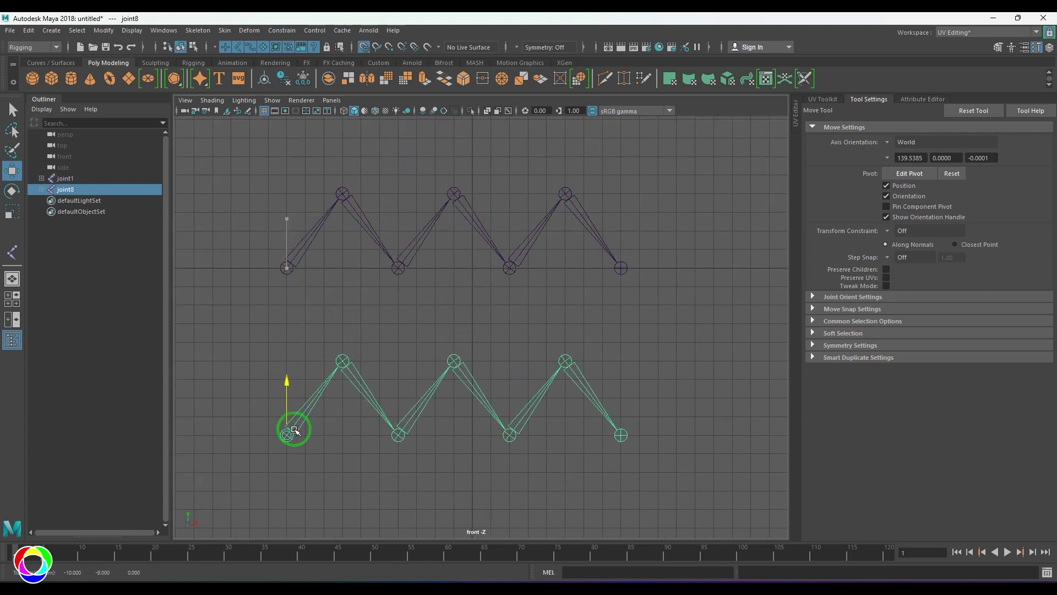
Create a Rotate-Plane Solver IK handle from the first to the last joint of the upper chain, and briefly test its movement.
{"action": "left_click", "coordinate": [289, 260]}
{"action": "left_click", "coordinate": [289, 259]}
{"action": "left_click", "coordinate": [198, 29]}
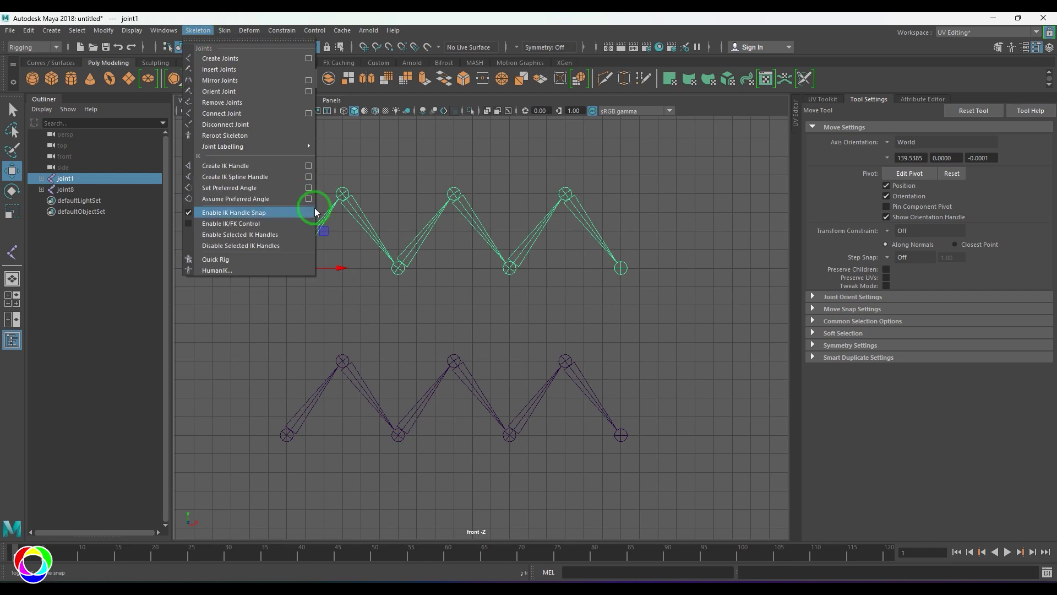
{"action": "left_click", "coordinate": [308, 166]}
{"action": "left_click", "coordinate": [936, 142]}
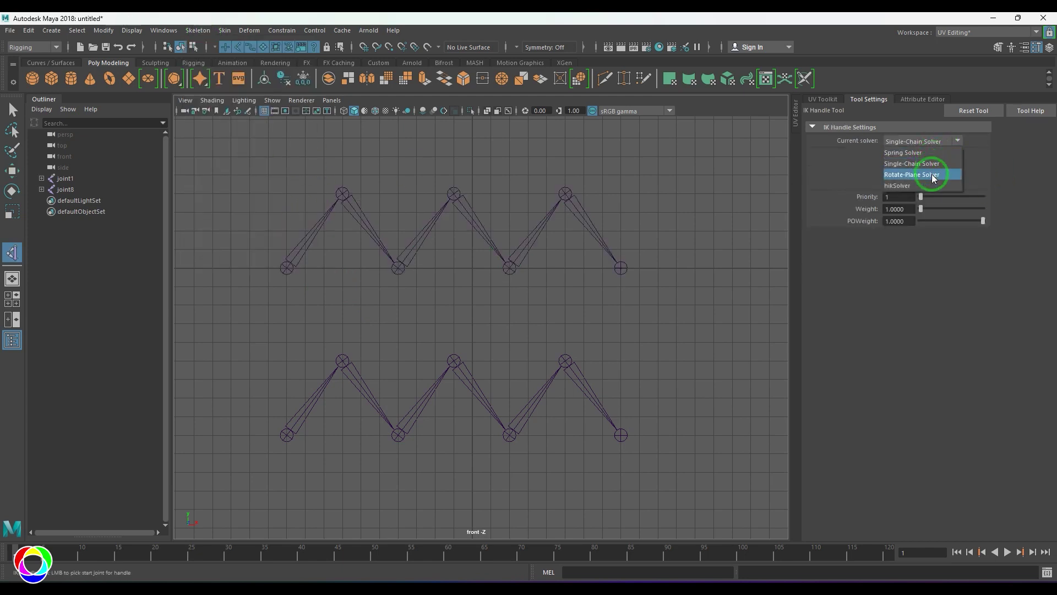
{"action": "left_click", "coordinate": [931, 174]}
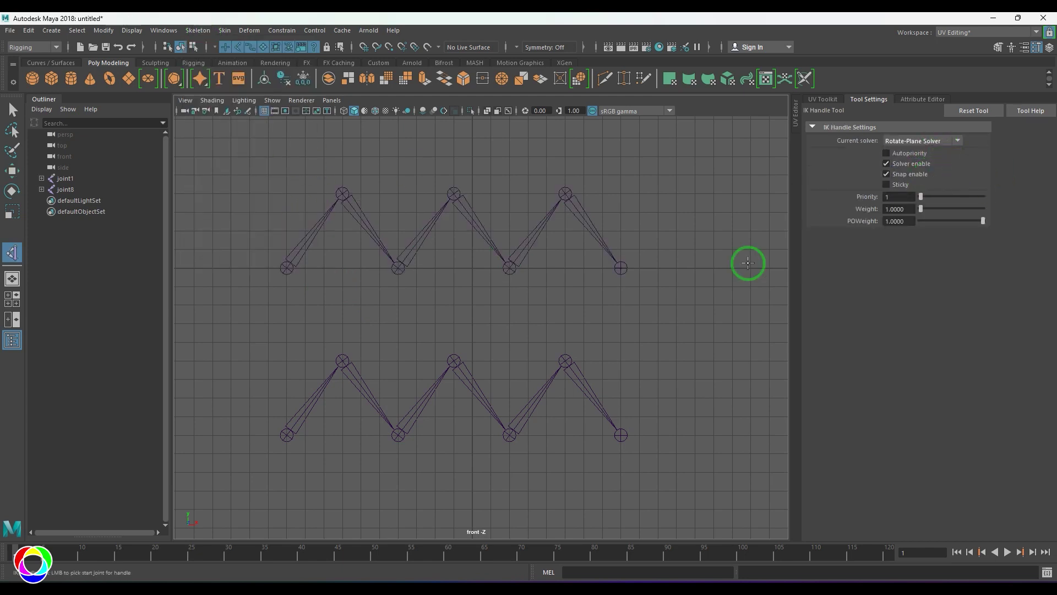
{"action": "left_click", "coordinate": [286, 268]}
{"action": "left_click", "coordinate": [621, 268]}
{"action": "key", "text": "w"}
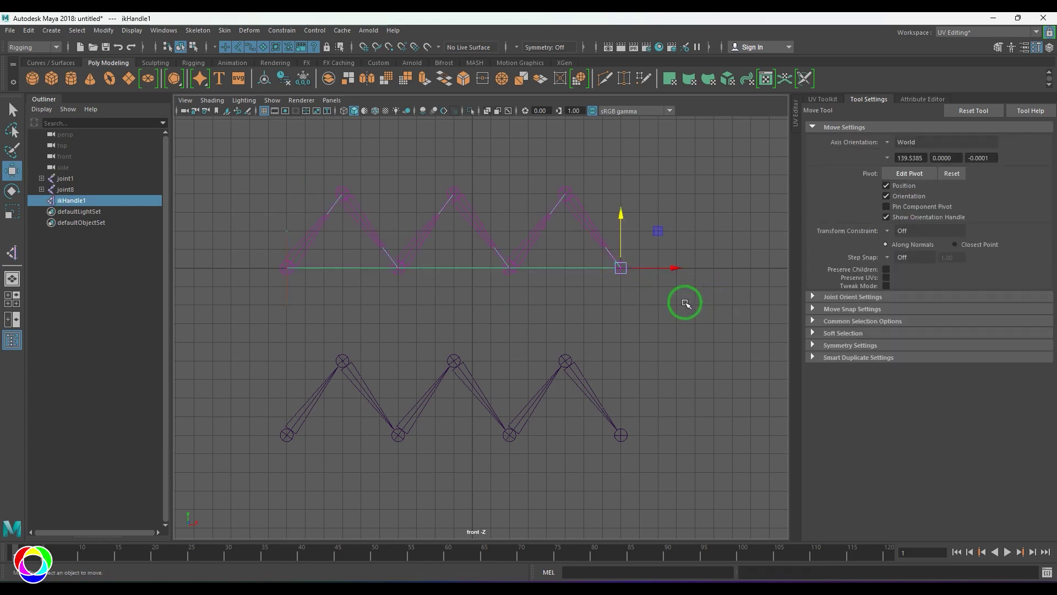
{"action": "mouse_move", "coordinate": [623, 270]}
{"action": "left_mouse_down"}
{"action": "mouse_move", "coordinate": [484, 328]}
{"action": "mouse_move", "coordinate": [621, 269]}
{"action": "left_mouse_up"}
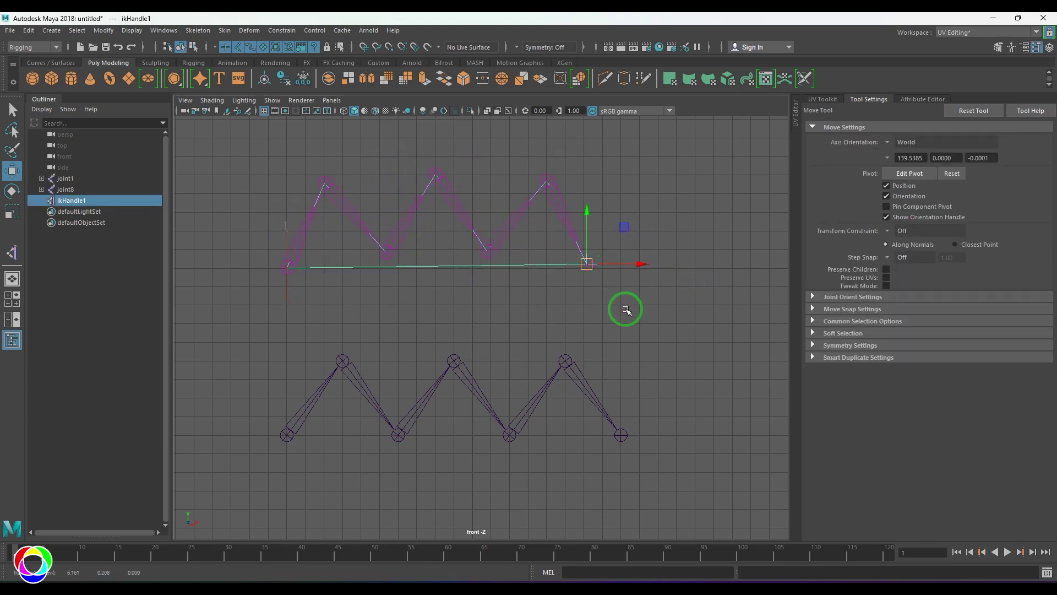
Create a Spring Solver IK handle from the first to the last joint of the lower chain.
{"action": "left_click_drag", "start_coordinate": [236, 401], "coordinate": [288, 444]}
{"action": "left_click", "coordinate": [197, 30]}
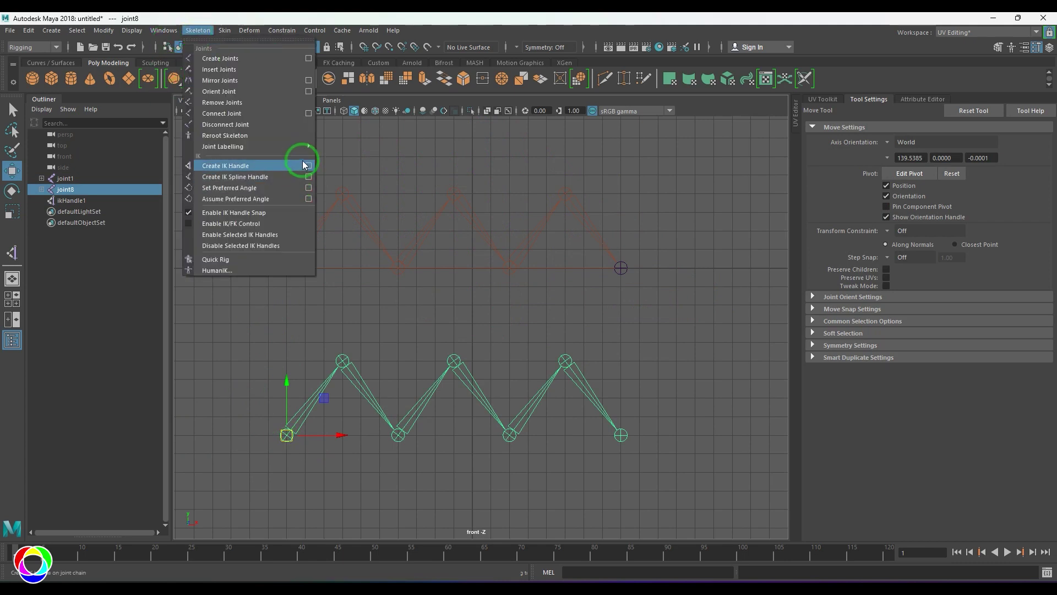
{"action": "left_click", "coordinate": [309, 168]}
{"action": "left_click", "coordinate": [906, 141]}
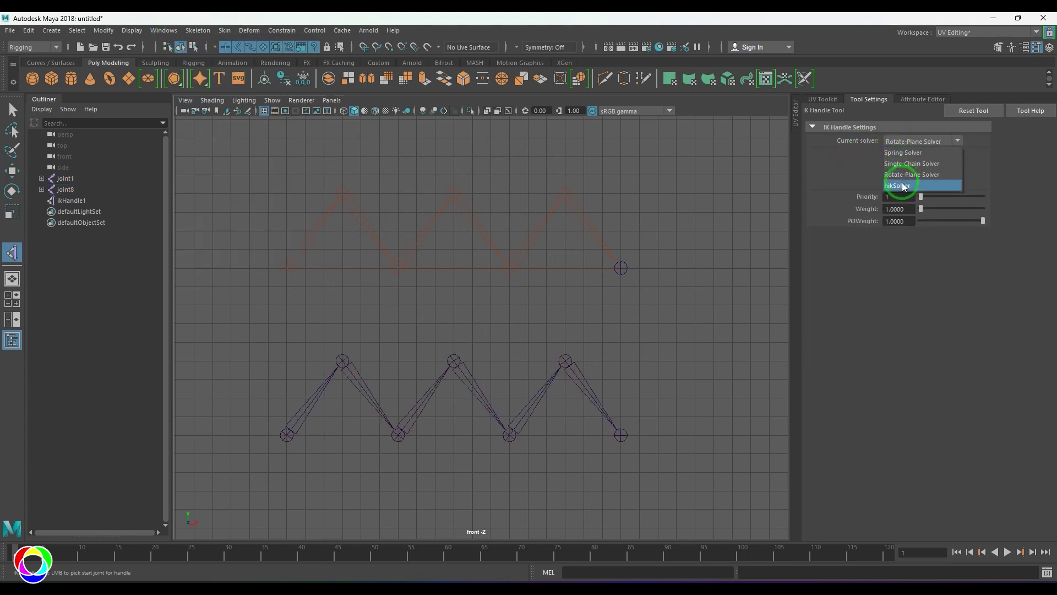
{"action": "left_click", "coordinate": [906, 153]}
{"action": "left_click", "coordinate": [283, 436]}
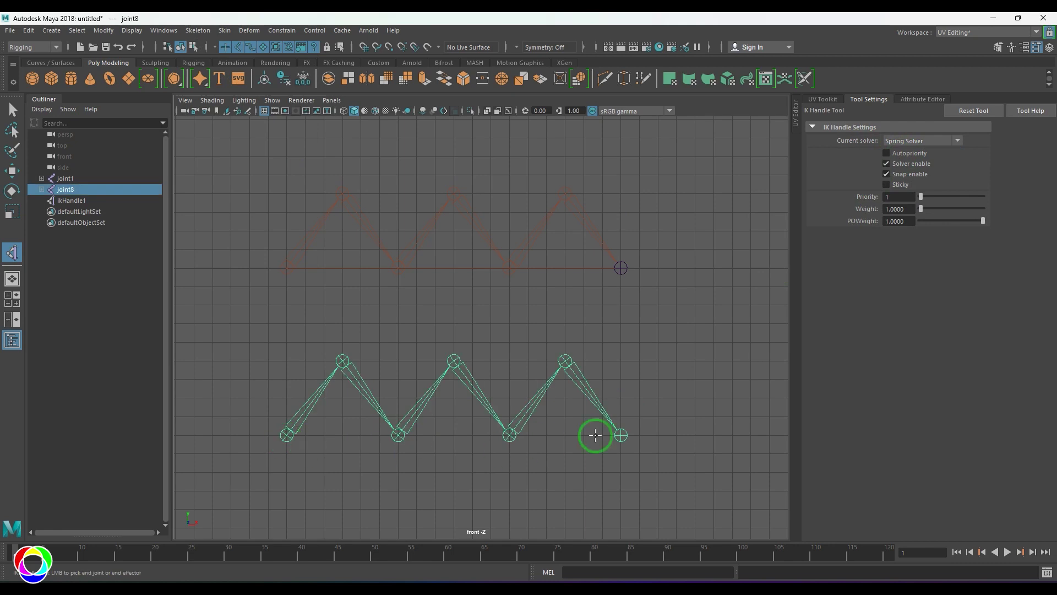
{"action": "left_click", "coordinate": [621, 435]}
{"action": "left_click", "coordinate": [626, 468]}
Hide the grid, try moving both IK handles together along X toward the chain starts, and undo the moves.
{"action": "left_click_drag", "start_coordinate": [606, 247], "coordinate": [680, 424]}
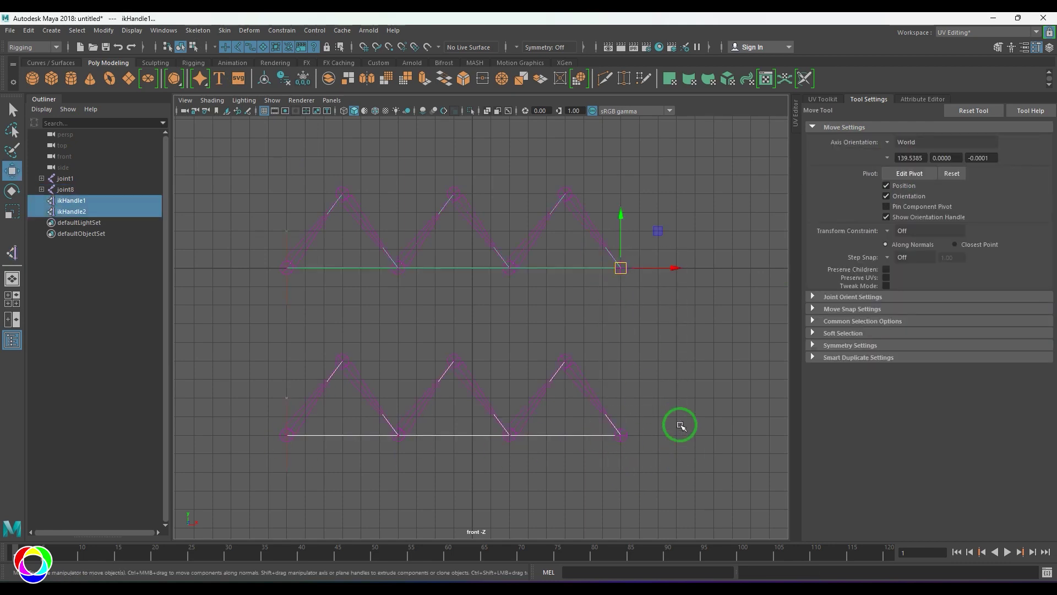
{"action": "left_click_drag", "start_coordinate": [677, 273], "coordinate": [496, 290]}
{"action": "left_click", "coordinate": [264, 111]}
{"action": "left_click_drag", "start_coordinate": [710, 313], "coordinate": [598, 316]}
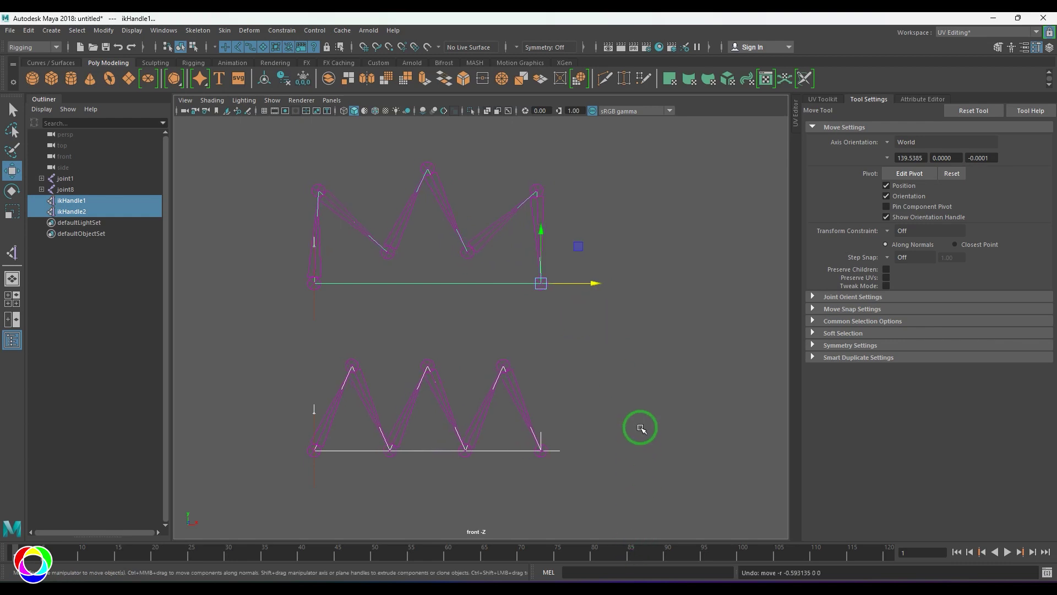
{"action": "key", "text": "ctrl+z"}
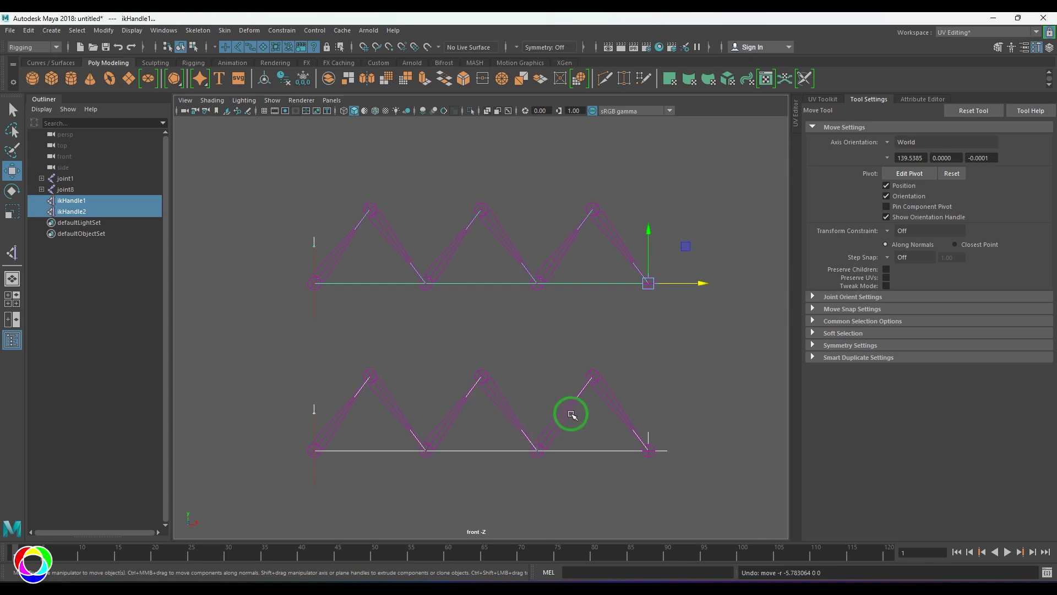
Slide both IK handles along X toward the chain starts and back out, stopping slightly short of their original position.
{"action": "left_click_drag", "start_coordinate": [683, 283], "coordinate": [582, 283]}
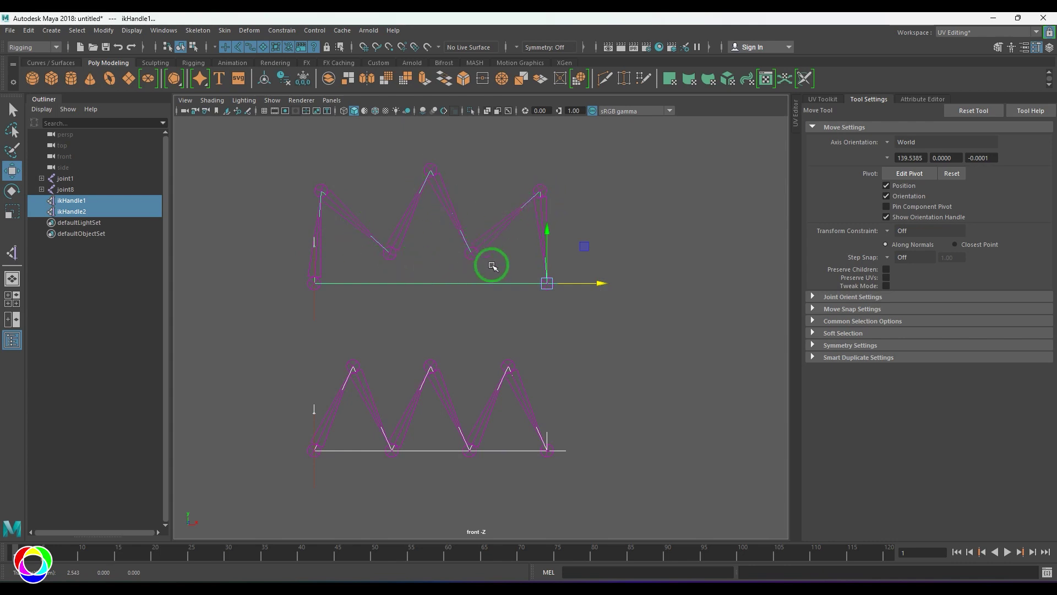
{"action": "left_click_drag", "start_coordinate": [596, 283], "coordinate": [650, 239]}
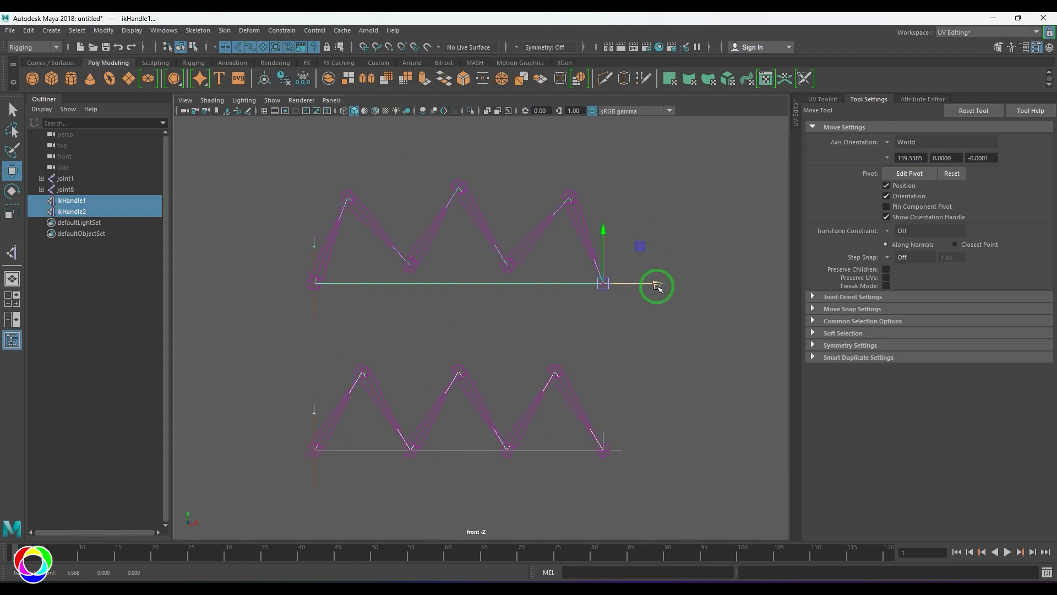
{"action": "left_click_drag", "start_coordinate": [655, 285], "coordinate": [679, 291]}
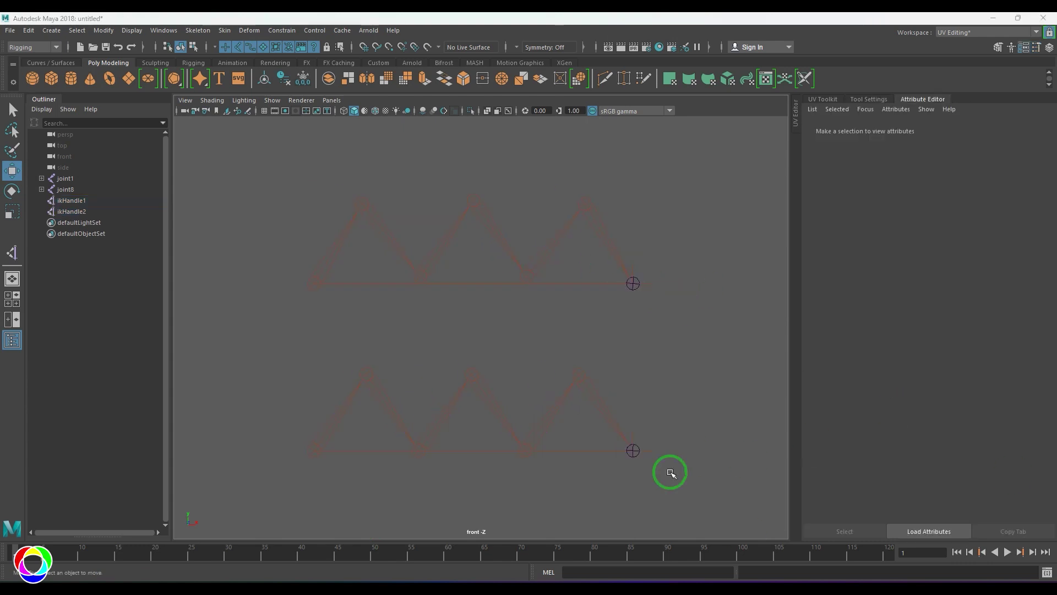
Shape the spring IK handle's Spring Angle Bias curve to fall from 1.000 at position 0.000 to 0.000 at position 1.000.
{"action": "left_click_drag", "start_coordinate": [611, 433], "coordinate": [688, 483]}
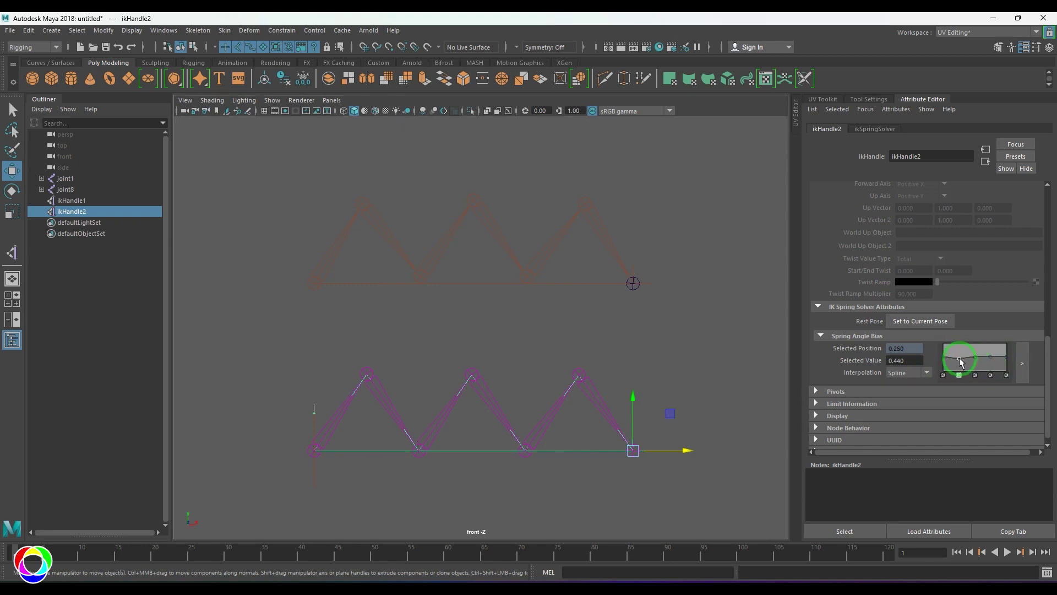
{"action": "left_click_drag", "start_coordinate": [959, 361], "coordinate": [942, 348]}
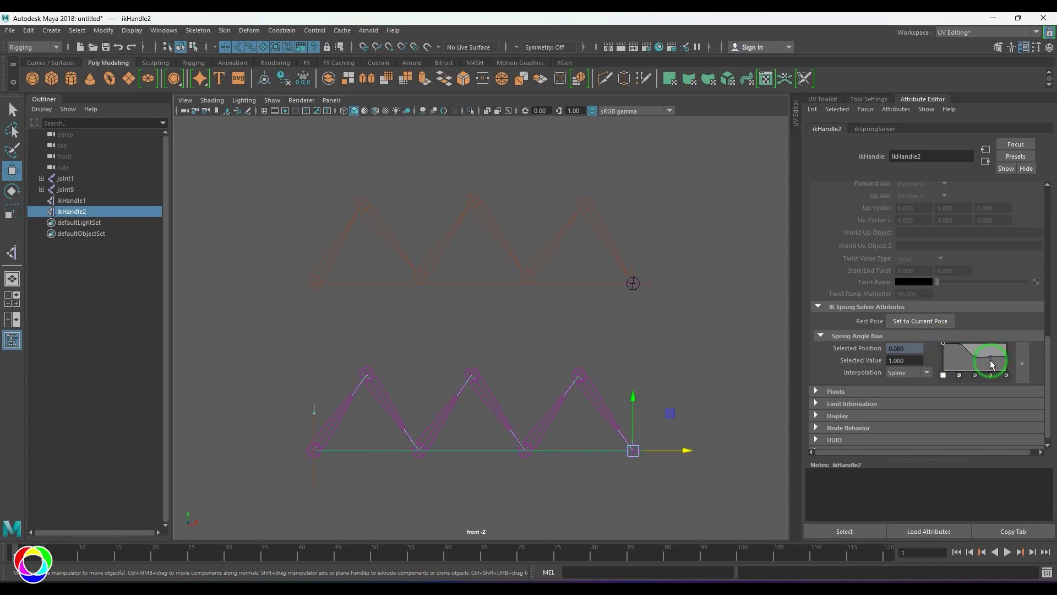
{"action": "mouse_move", "coordinate": [991, 364]}
{"action": "left_mouse_down"}
{"action": "mouse_move", "coordinate": [992, 384]}
{"action": "mouse_move", "coordinate": [1003, 377]}
{"action": "left_mouse_up"}
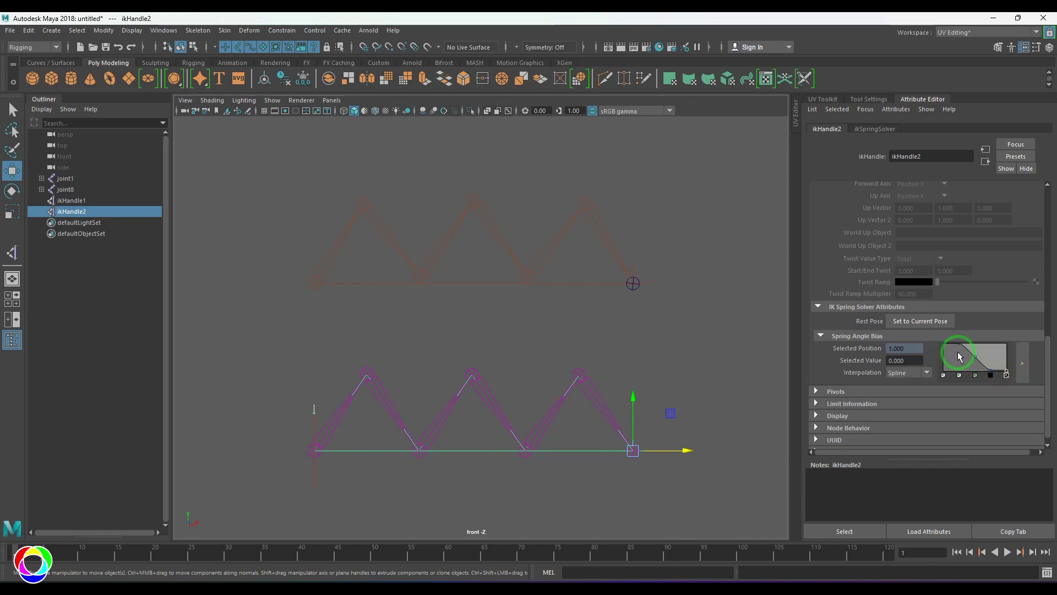
Move the spring IK handle along X toward the chain's start, and select the lower chain's root joint to inspect the bend.
{"action": "left_click", "coordinate": [635, 507]}
{"action": "left_click_drag", "start_coordinate": [609, 418], "coordinate": [503, 427]}
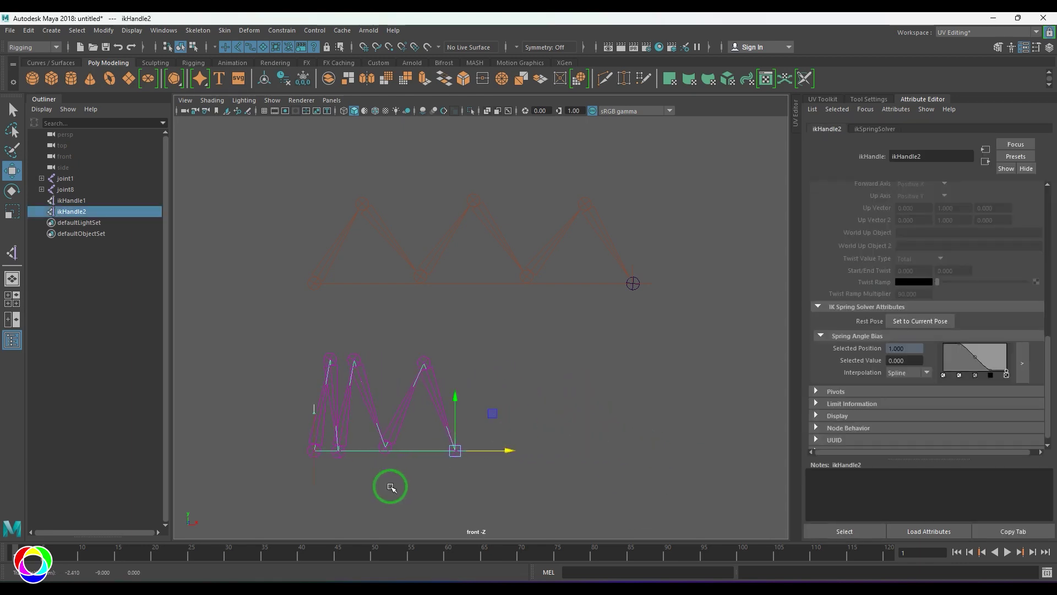
{"action": "left_click", "coordinate": [360, 485]}
{"action": "left_click", "coordinate": [313, 463]}
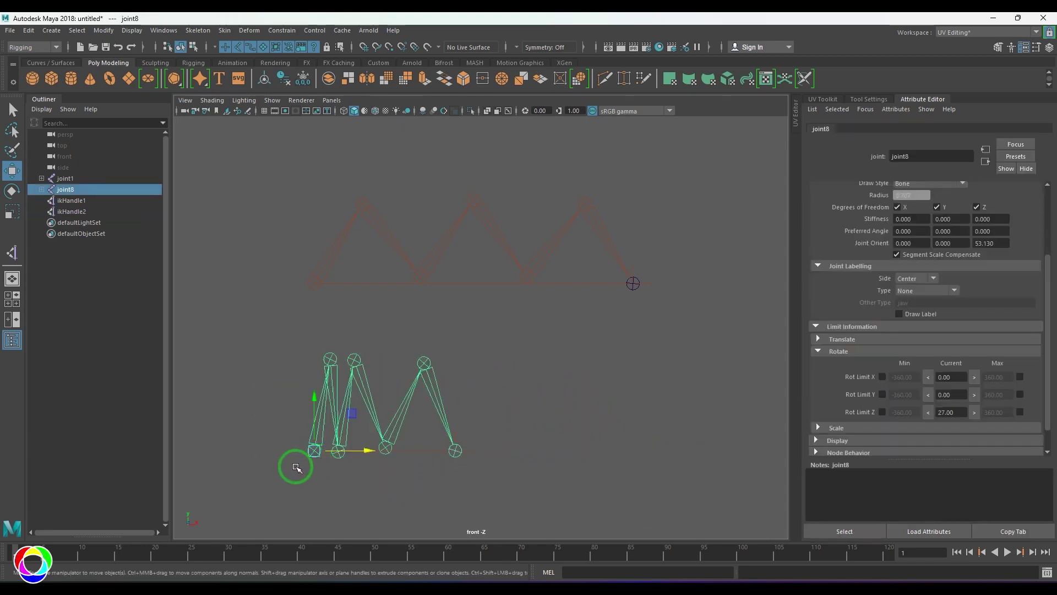
{"action": "key", "text": "q"}
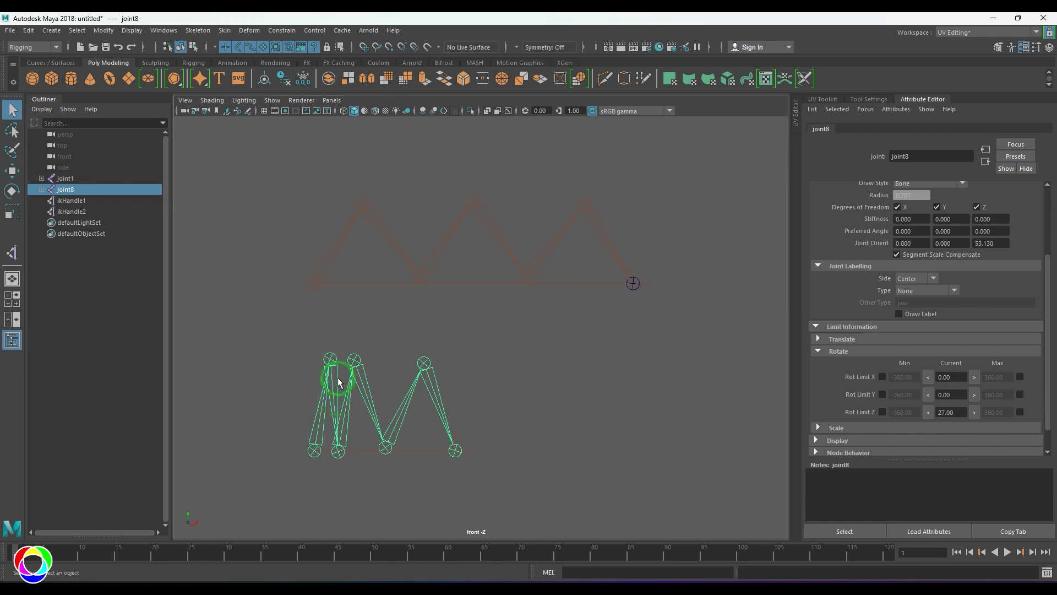
Move the spring IK handle out to about X 5.09 and back toward the chain's start, and select the lower root joint.
{"action": "left_click", "coordinate": [479, 456]}
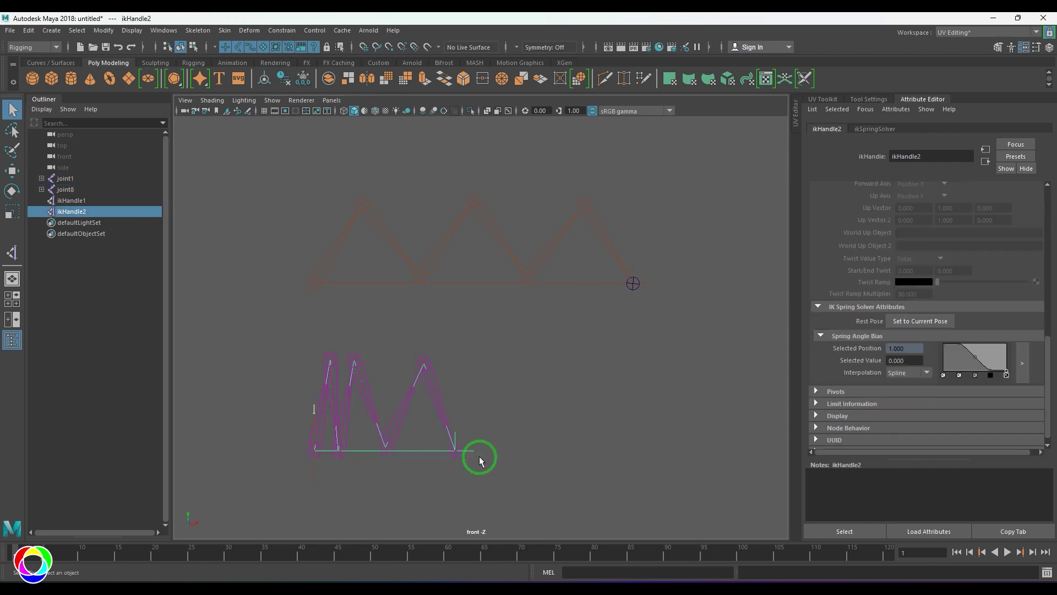
{"action": "key", "text": "w"}
{"action": "left_click_drag", "start_coordinate": [537, 467], "coordinate": [644, 467]}
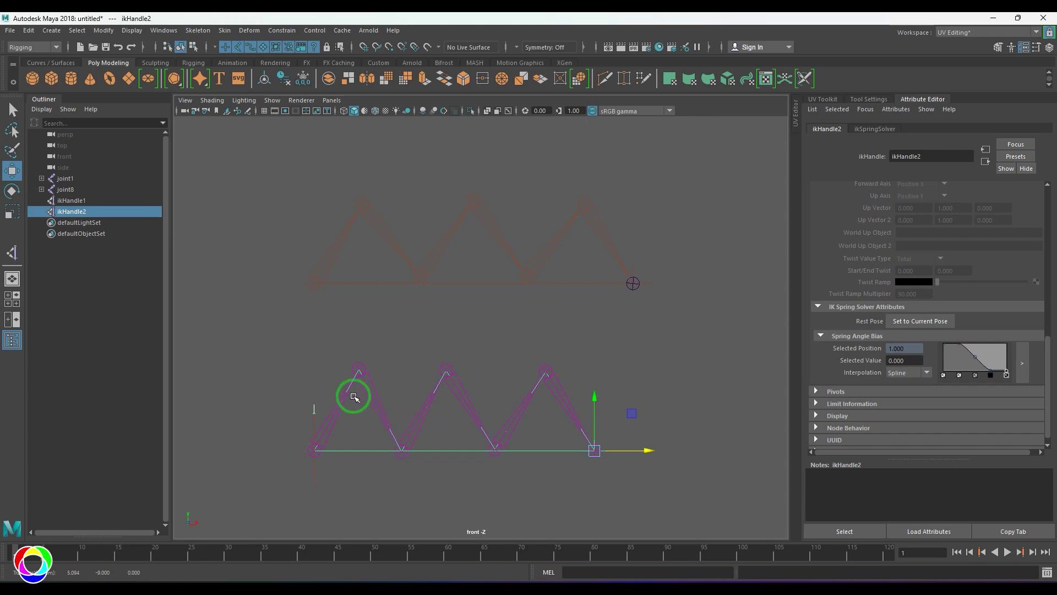
{"action": "left_click_drag", "start_coordinate": [641, 450], "coordinate": [501, 450]}
{"action": "left_click", "coordinate": [526, 487]}
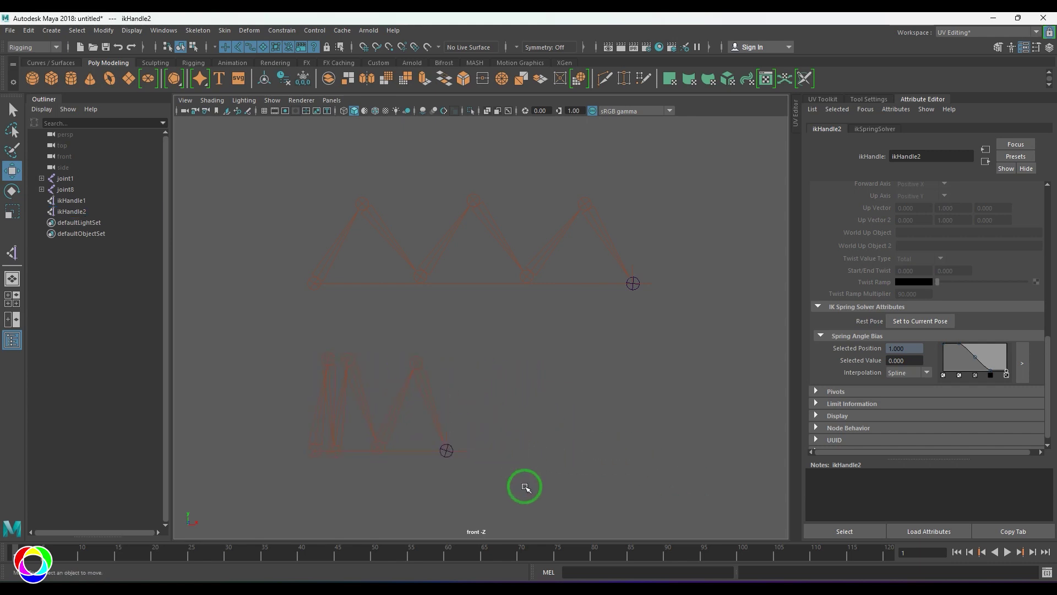
{"action": "left_click_drag", "start_coordinate": [248, 384], "coordinate": [335, 464]}
{"action": "scroll", "coordinate": [401, 461], "scroll_direction": "up", "scroll_amount": 2}
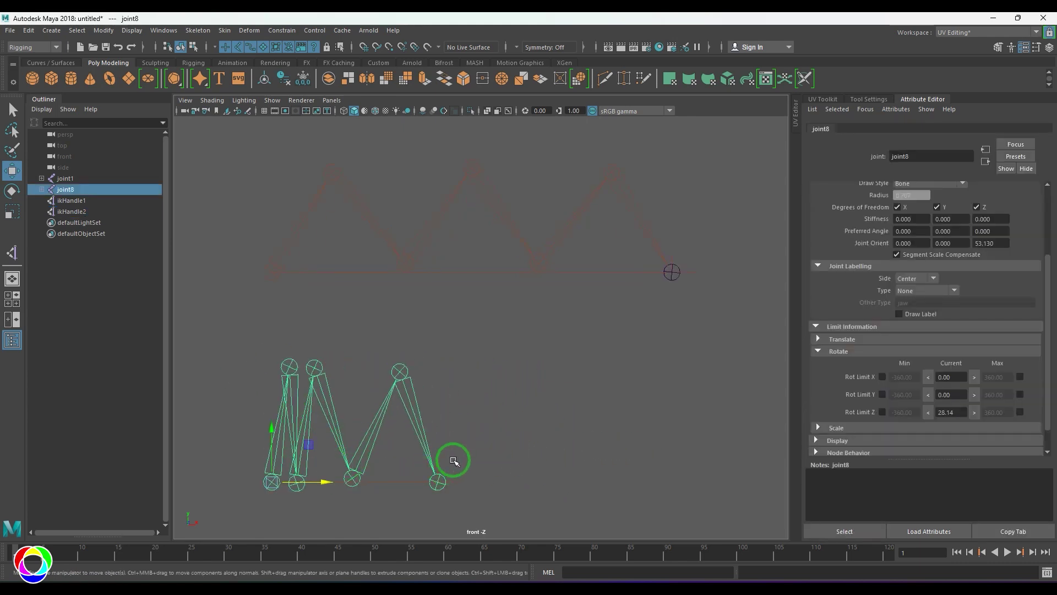